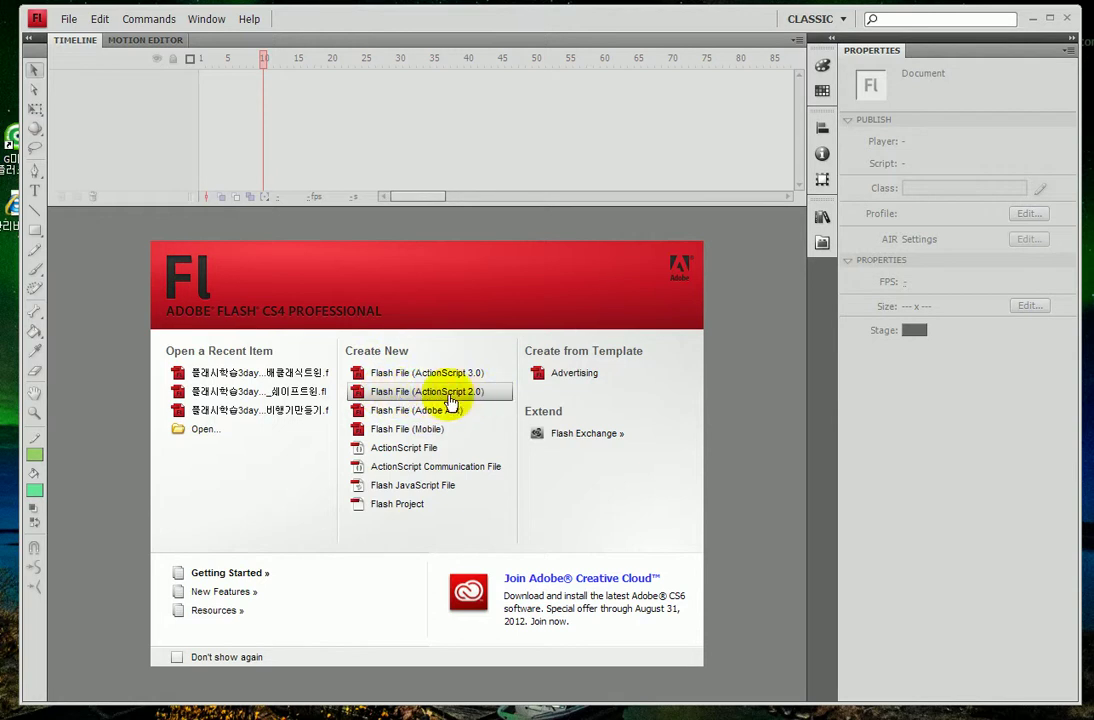
- Create an ActionScript 2.0 Flash file and save it as 플래시학습4day-펜툴로_조각배만들기.fla in the 플래시 folder
left_click(452, 392)
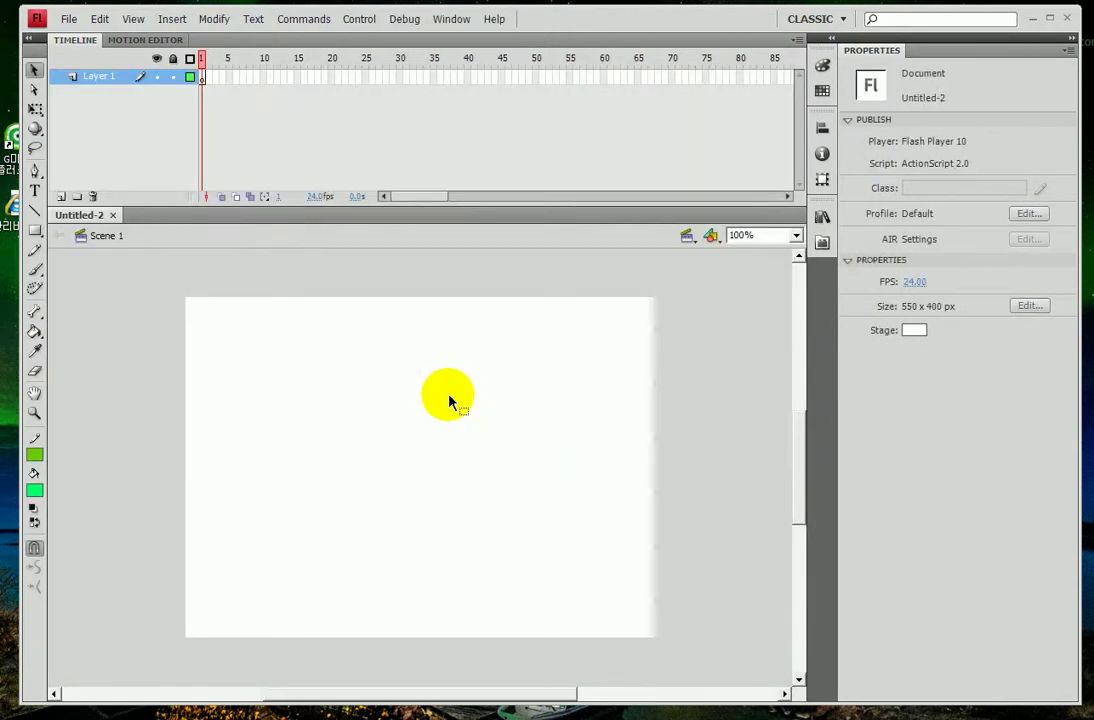
key("ctrl+s")
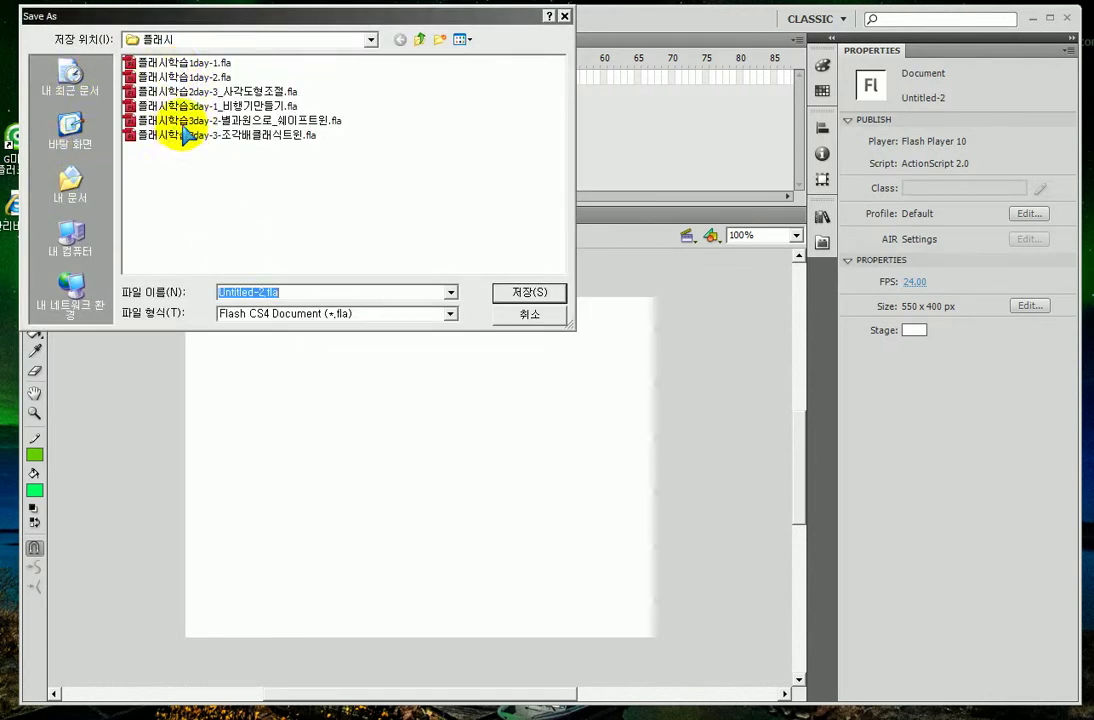
left_click(185, 62)
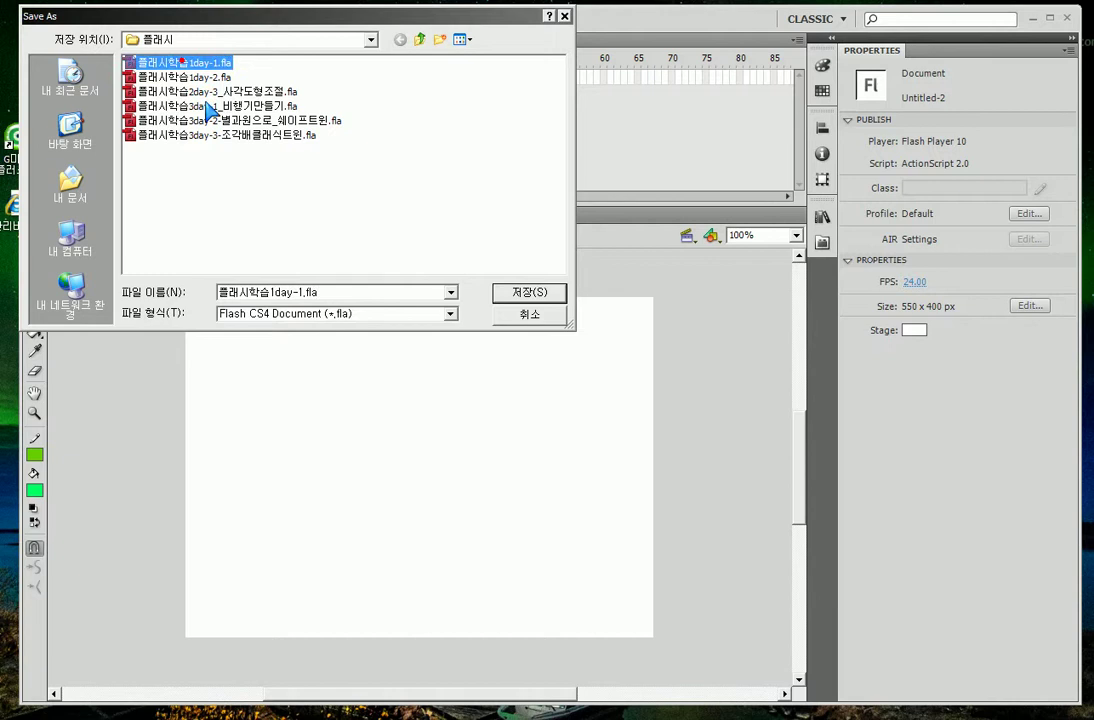
left_click(281, 293)
left_click(268, 292)
key("BackSpace")
type("4")
left_click_drag(330, 293, 294, 291)
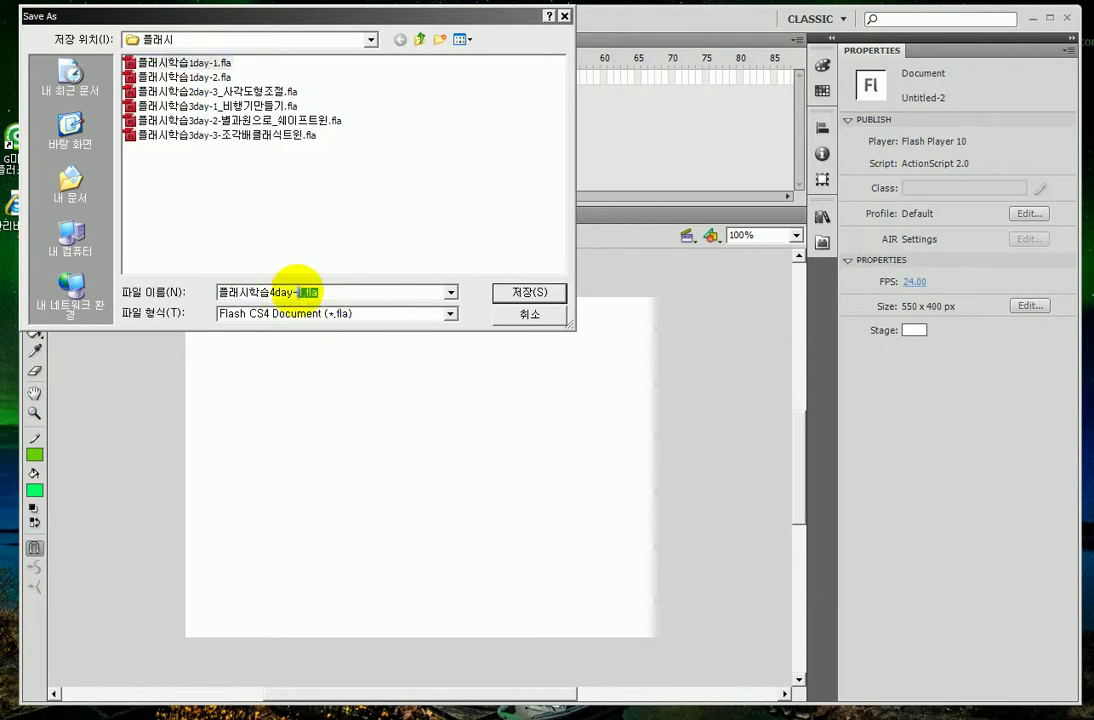
type("ㅓ")
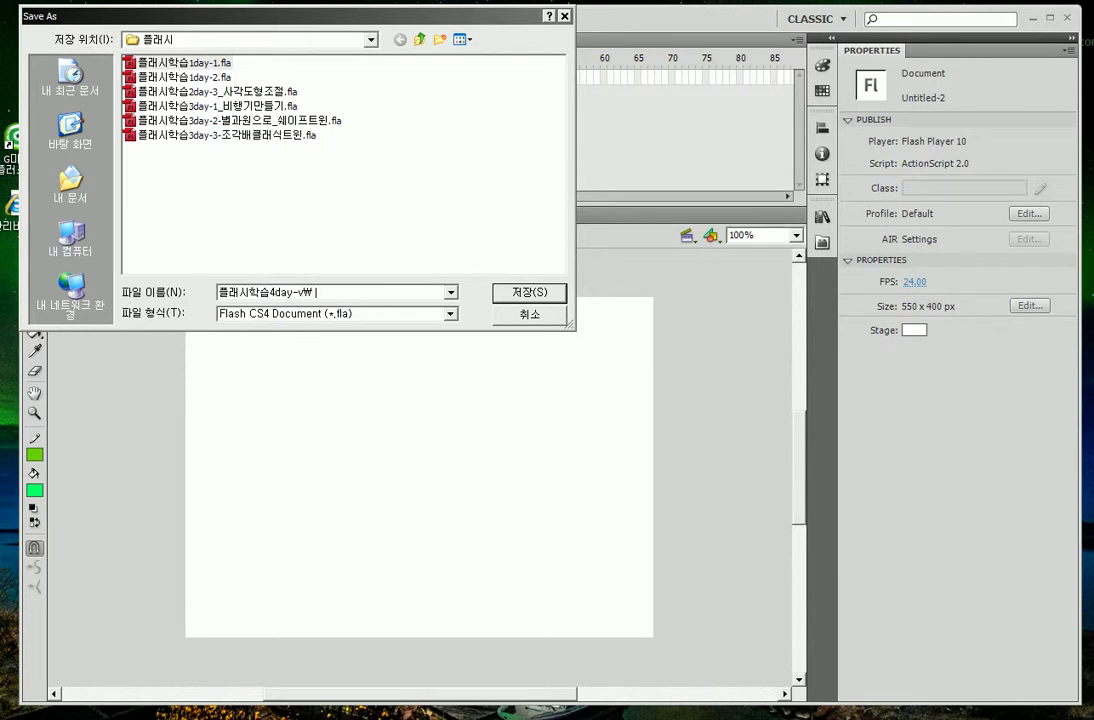
key("BackSpace")
type("v")
key("BackSpace")
type("펜툴로_조각배만들기")
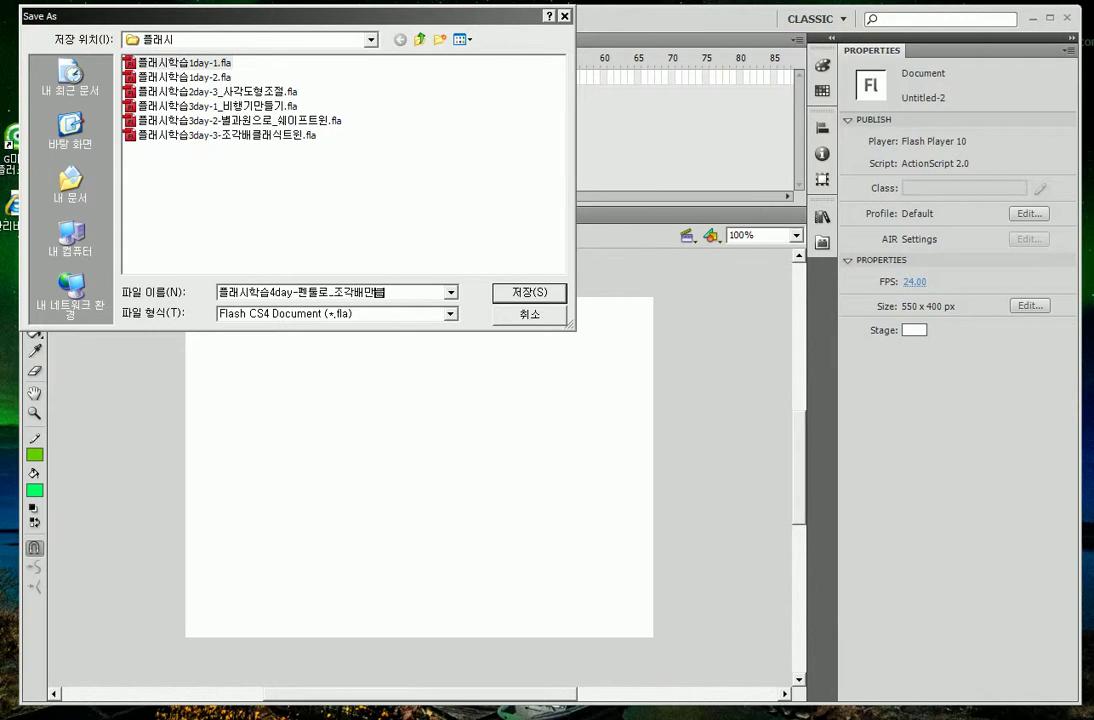
key("Return")
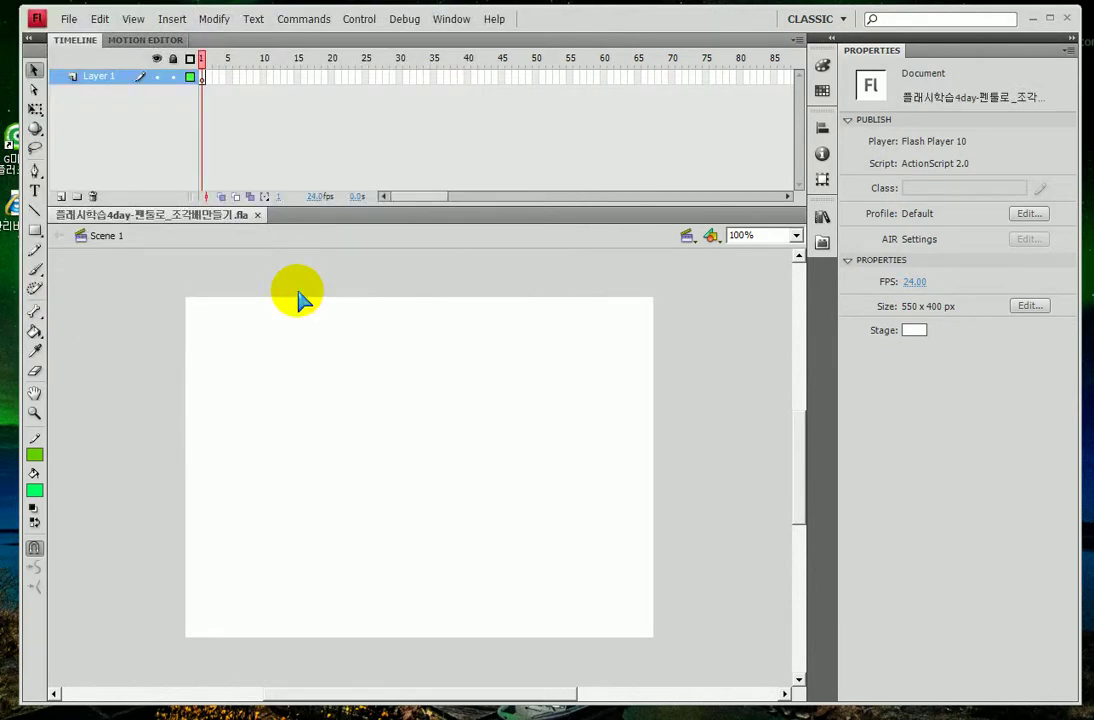
- Activate the Pen tool and set the stroke colour to red
left_click(34, 172)
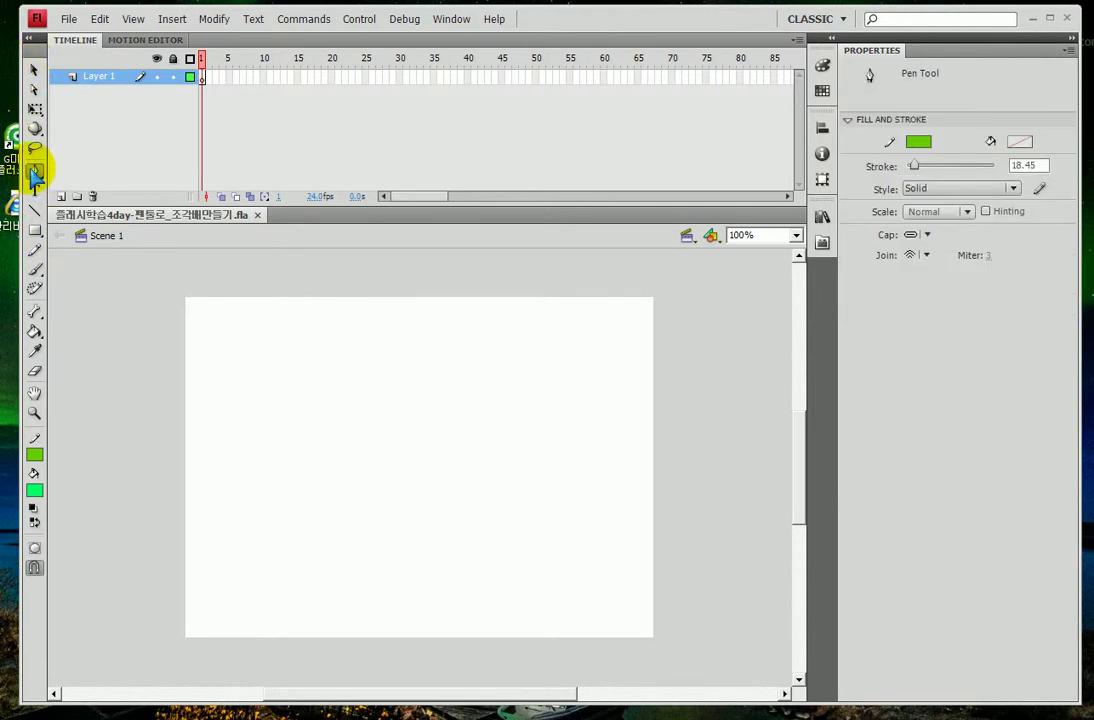
left_click(33, 172)
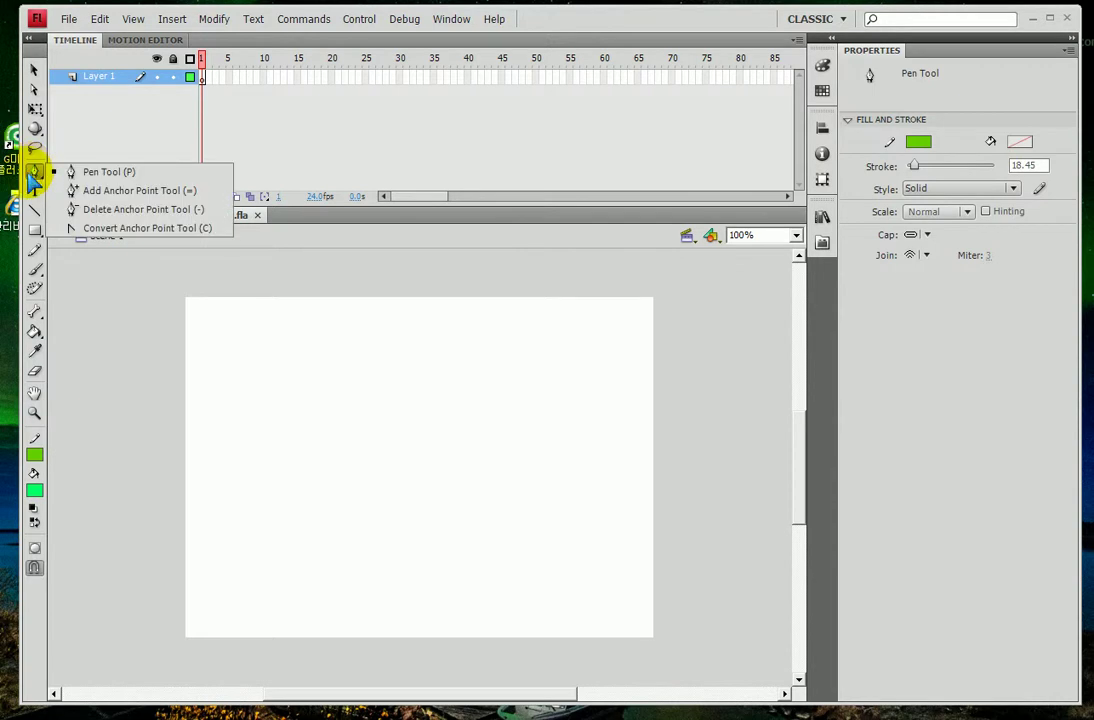
left_click(35, 174)
left_click(35, 174)
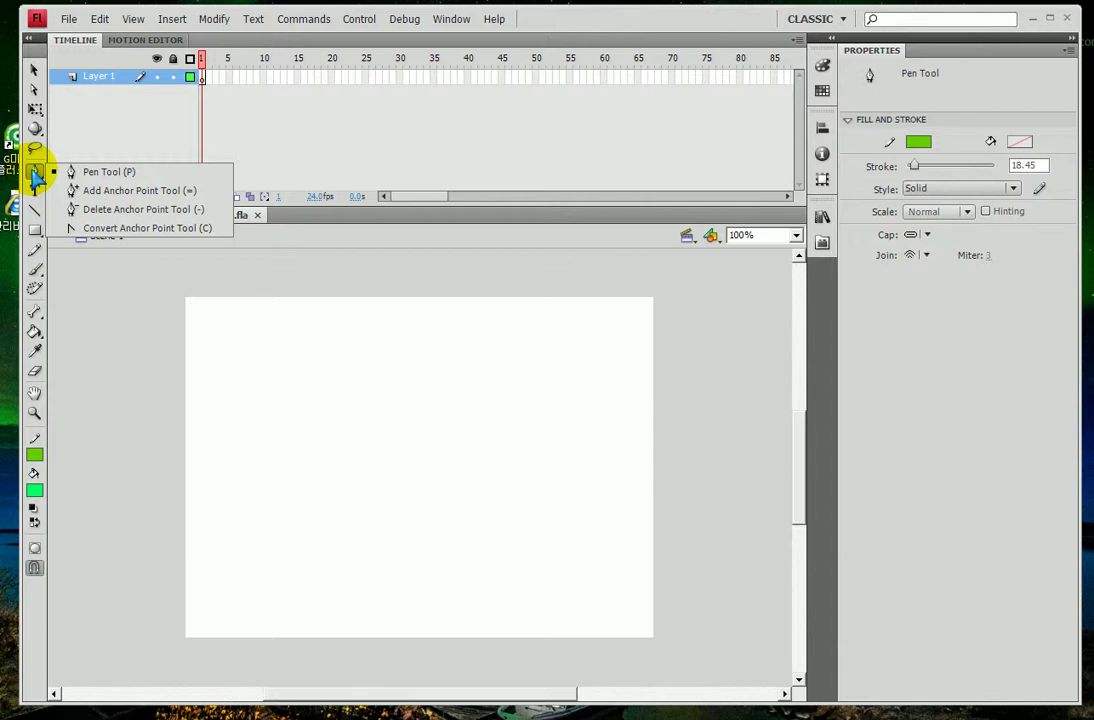
left_click(35, 455)
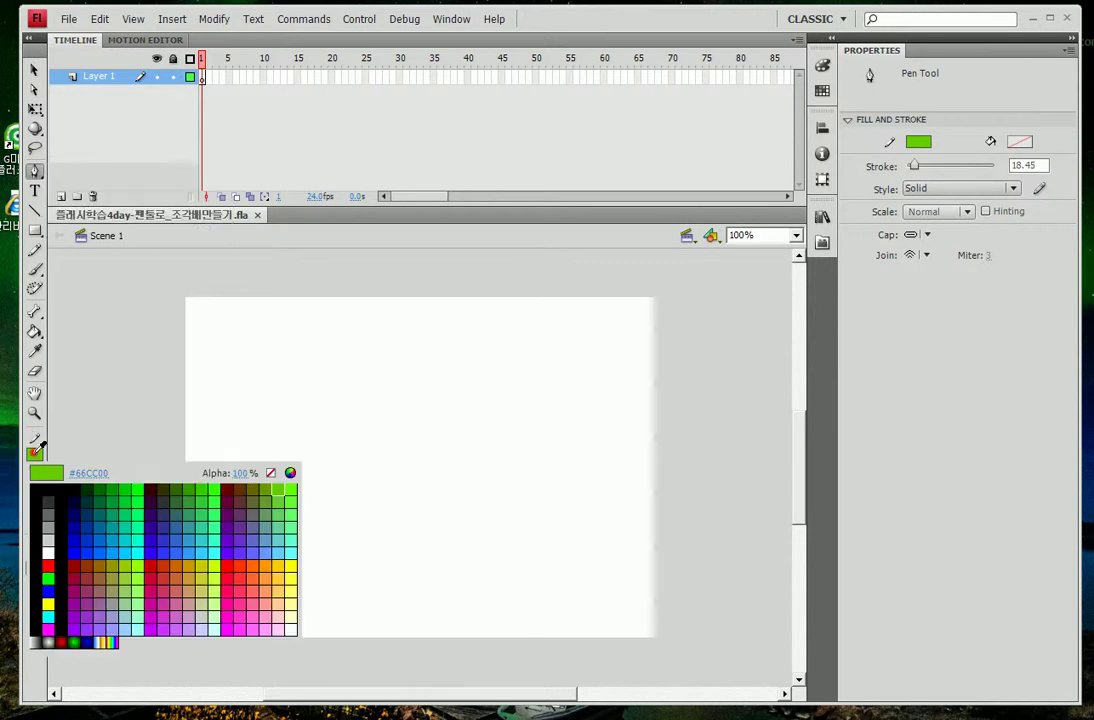
left_click(48, 565)
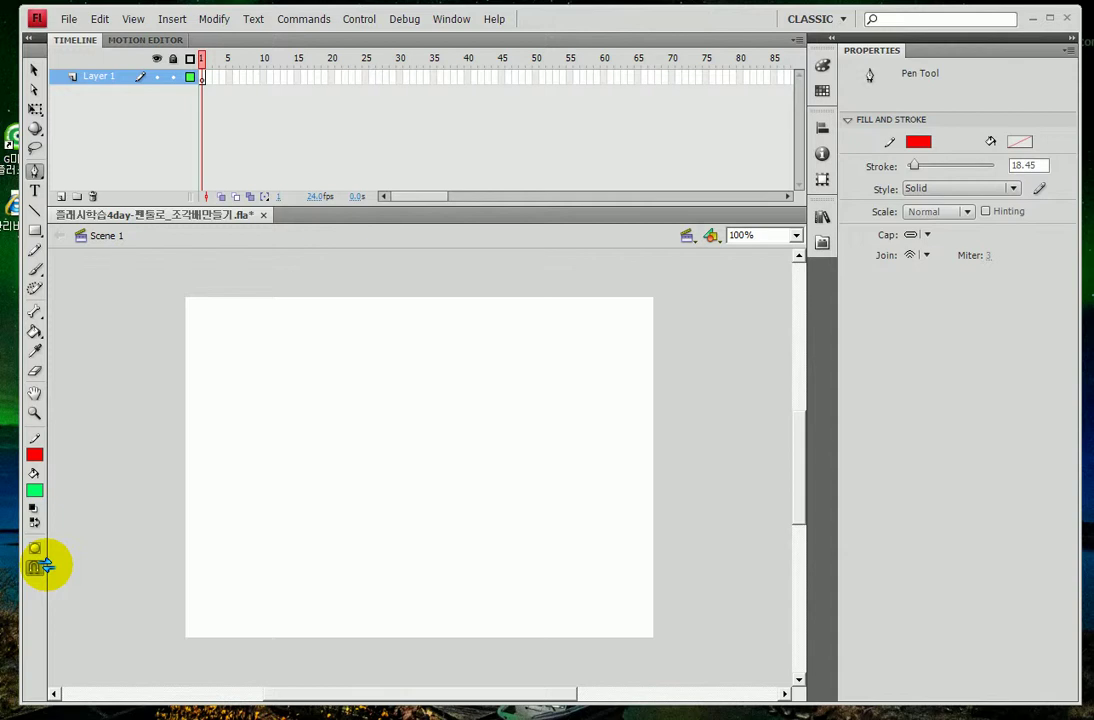
- Open the grid settings and set the horizontal and vertical grid spacing to 40 px
left_click(133, 19)
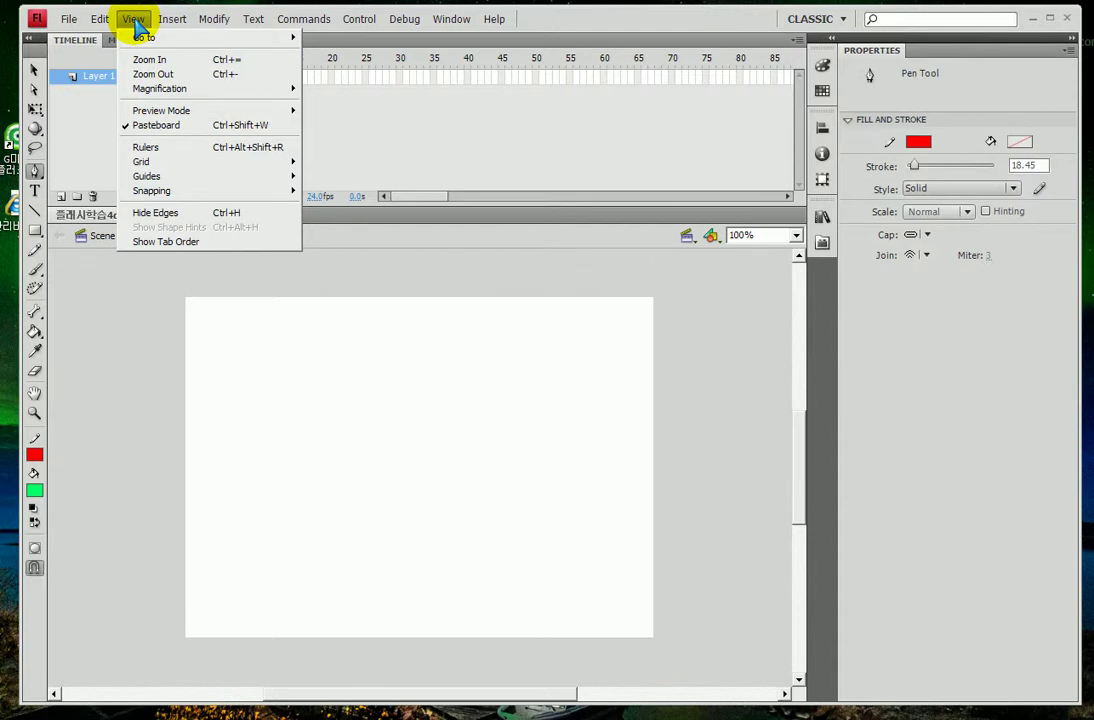
mouse_move(148, 163)
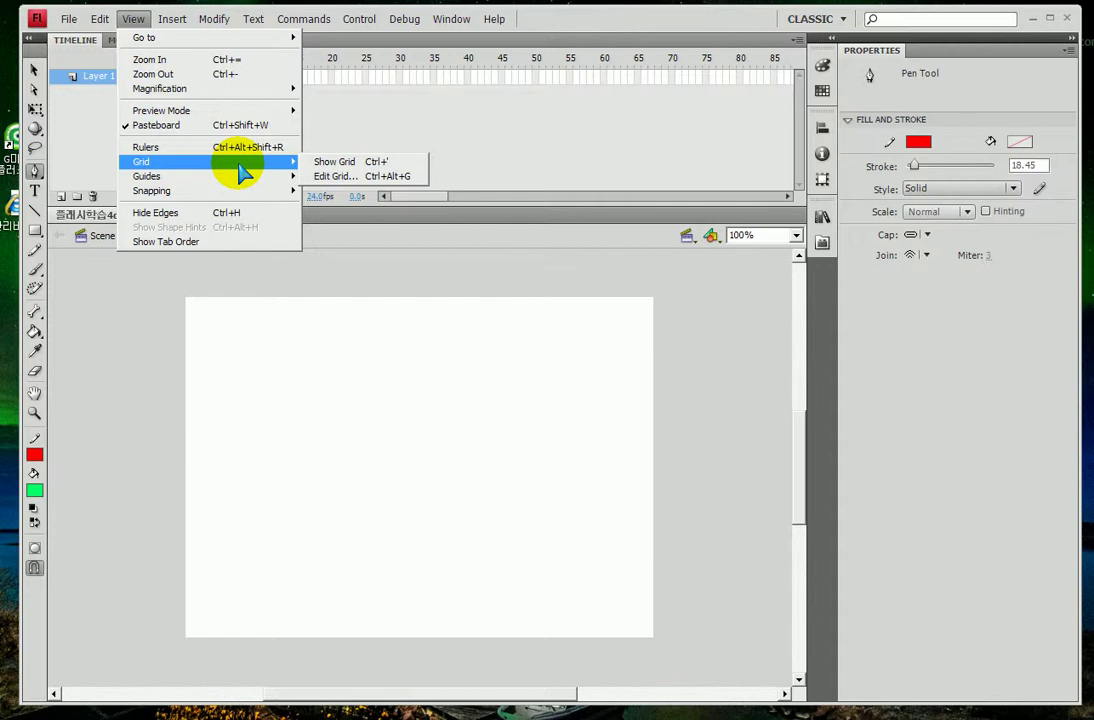
left_click(358, 178)
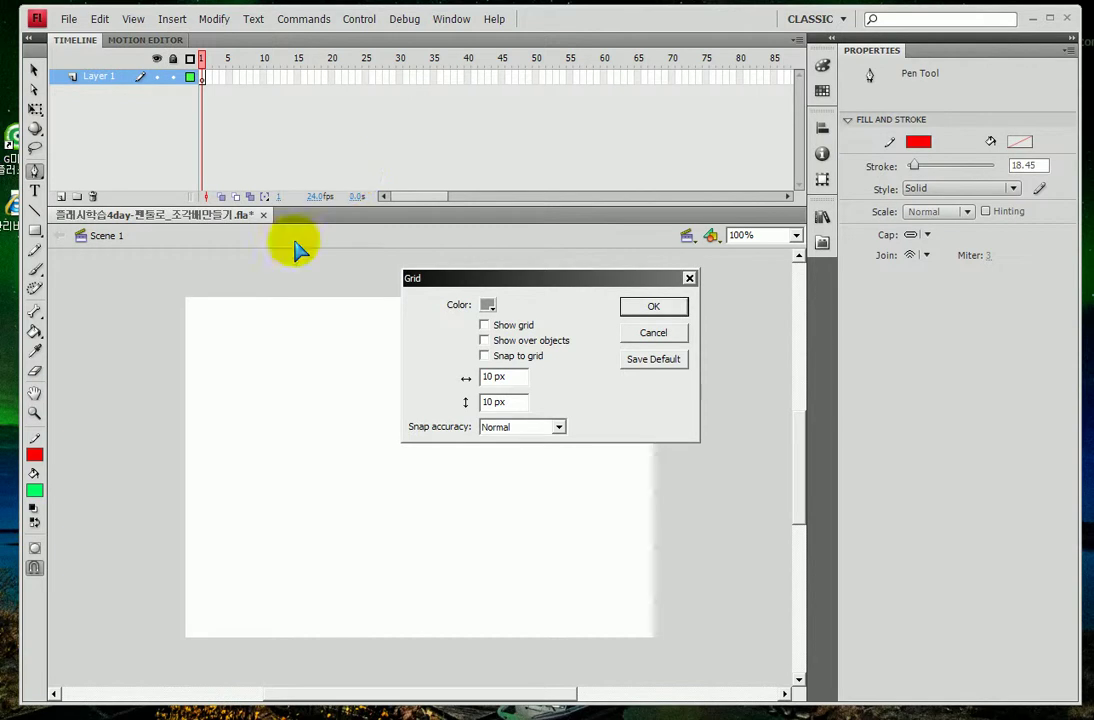
double_click(497, 376)
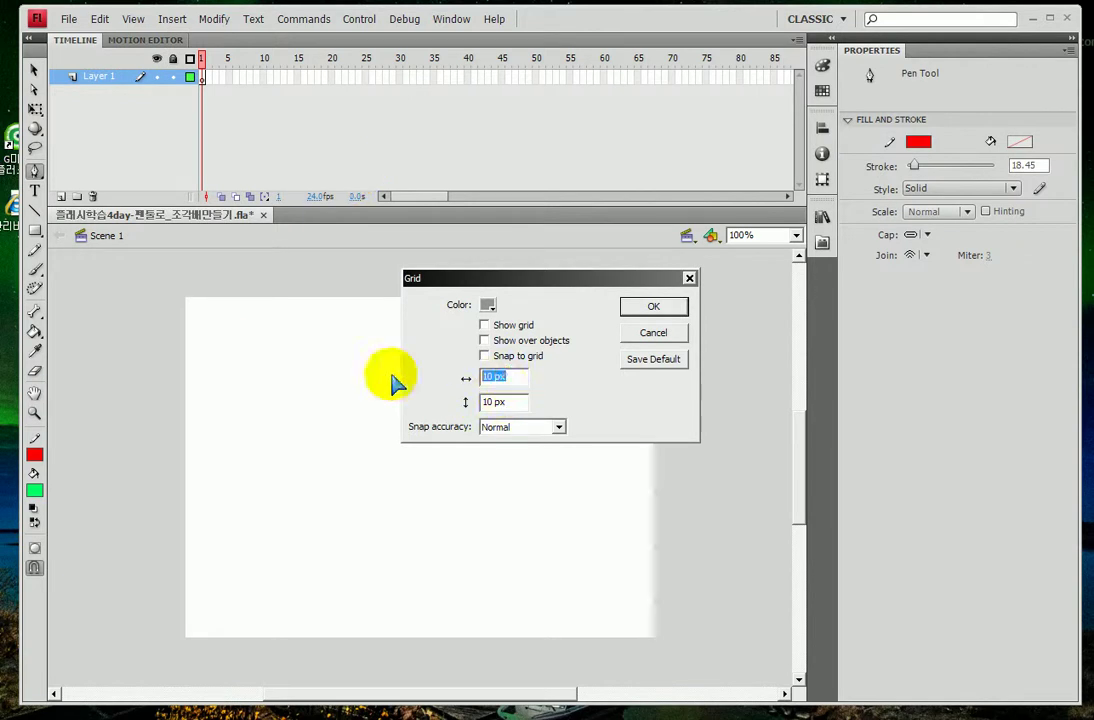
key("Home")
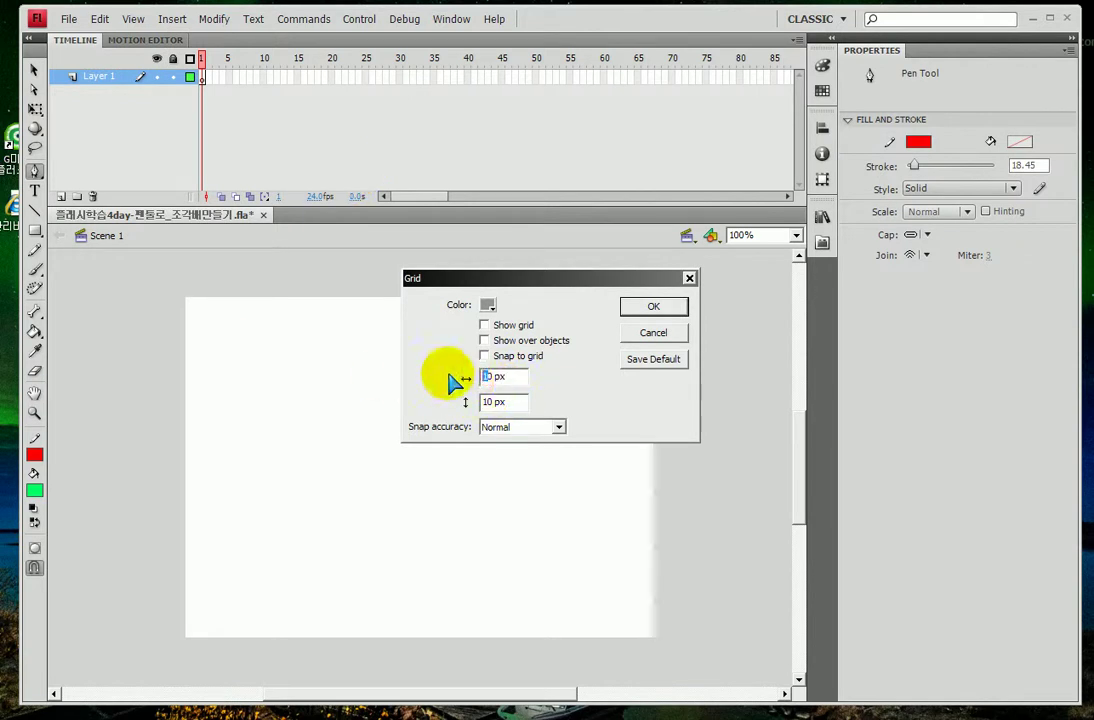
type("4")
left_click(484, 401)
key("Delete")
type("4")
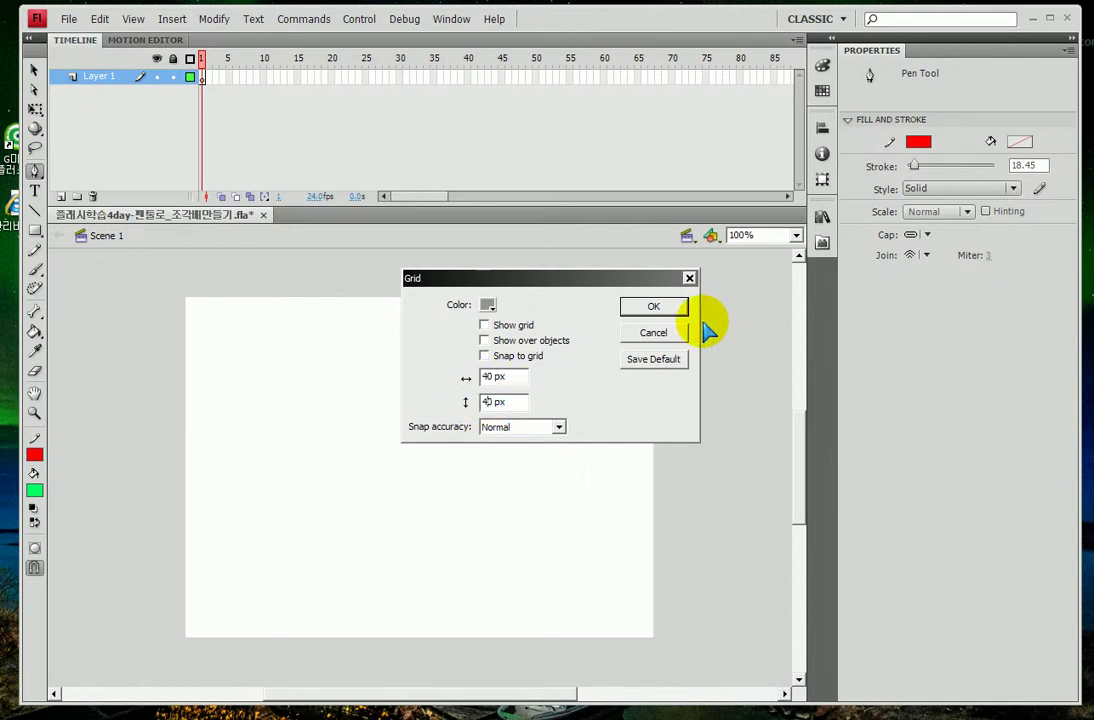
- Turn on Show grid and Snap to grid and apply the grid settings
left_click(485, 325)
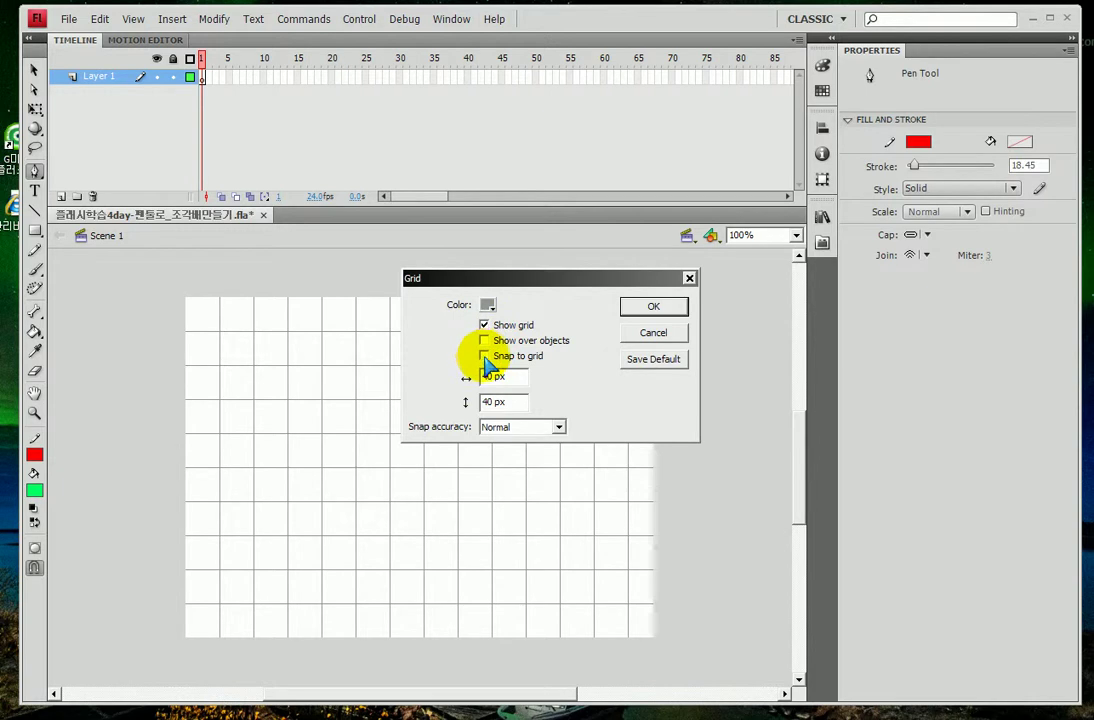
left_click(486, 358)
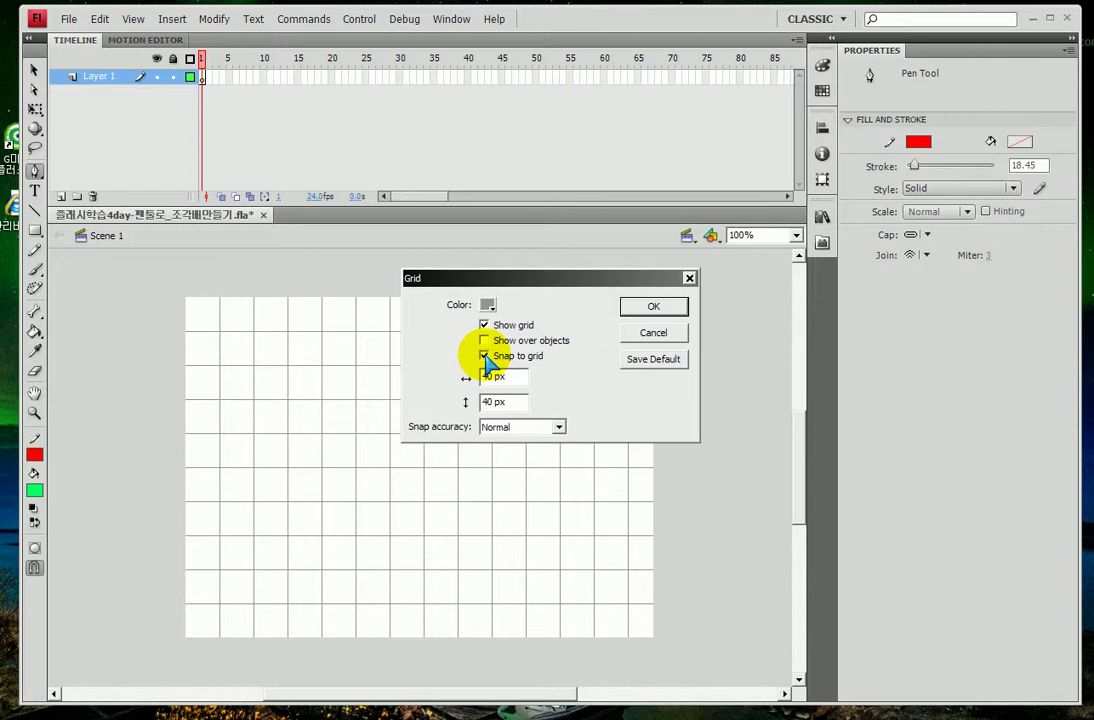
left_click(655, 309)
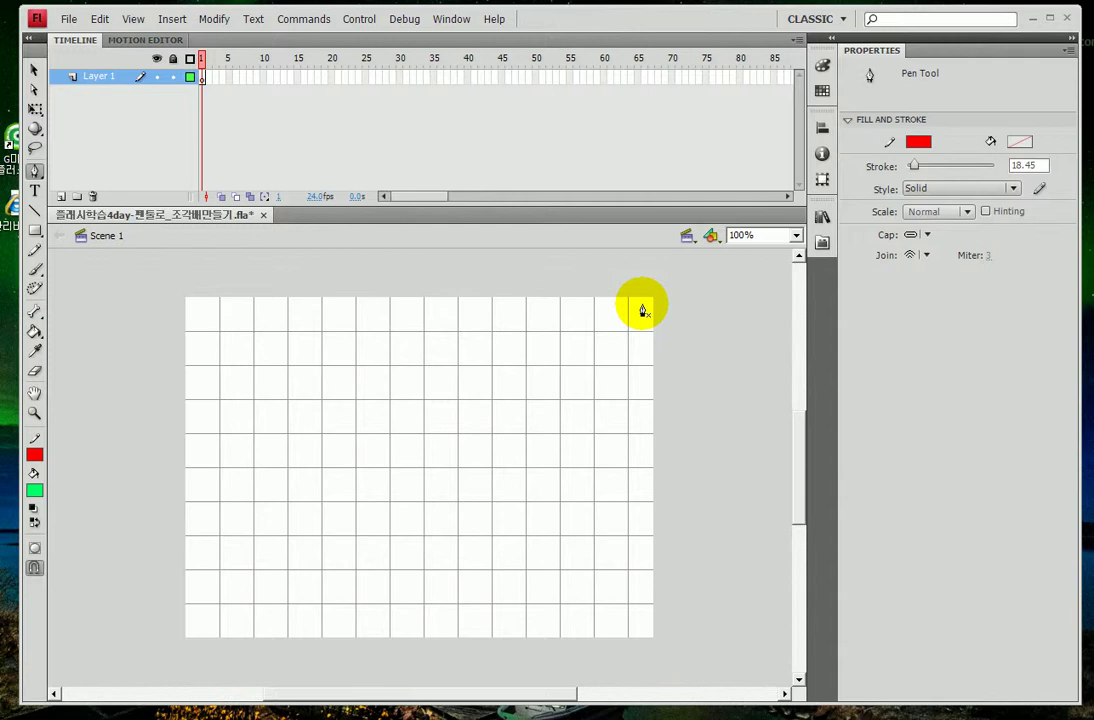
- Draw a vertical line five grid cells long down the stage with the Pen tool, starting one cell below the top edge
left_click(422, 331)
left_click(423, 332)
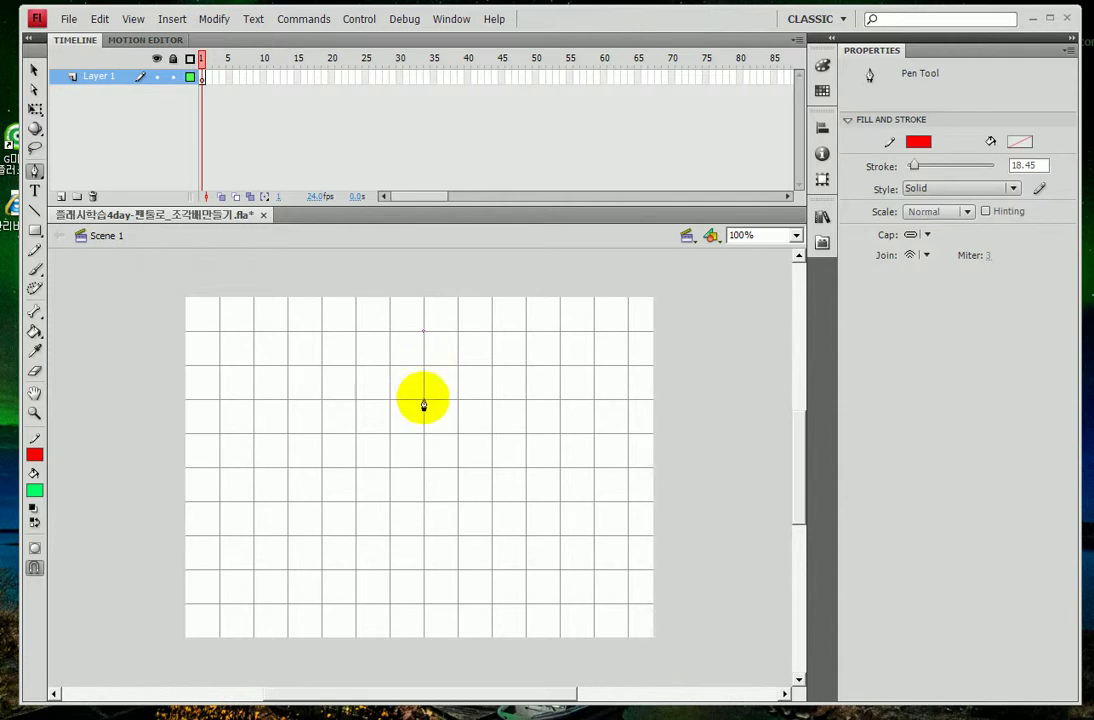
left_click(423, 503)
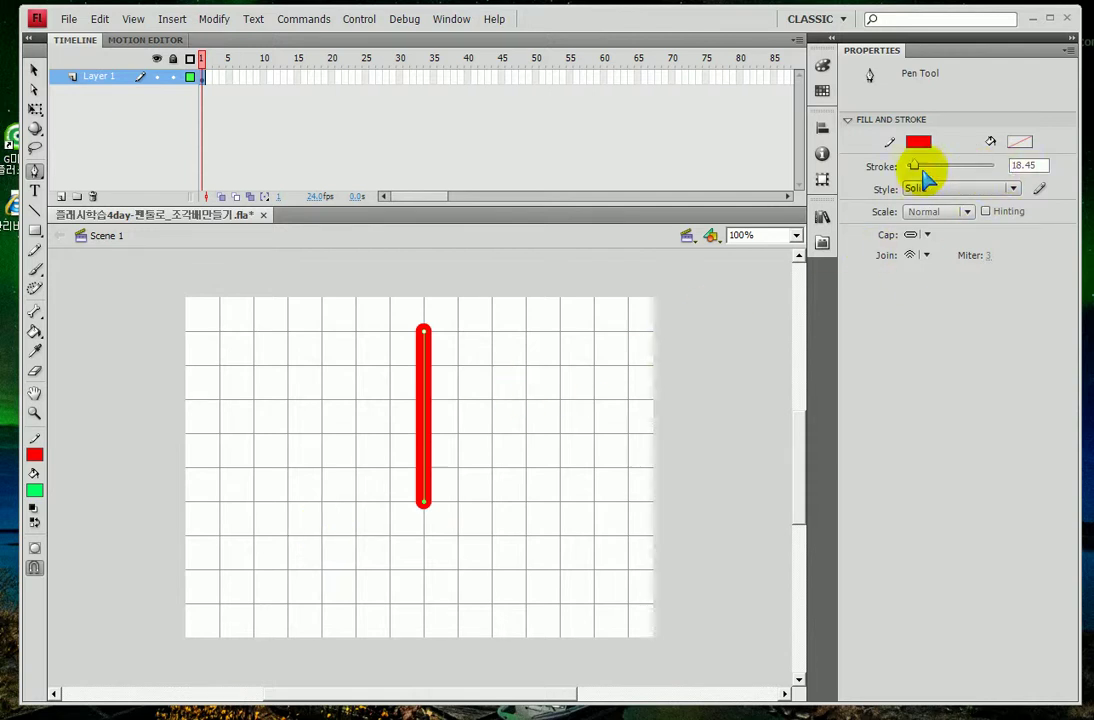
- Set the Pen tool's stroke height to 1.00
mouse_move(912, 168)
left_mouse_down()
mouse_move(935, 176)
mouse_move(905, 168)
left_mouse_up()
left_click(1028, 166)
type("10")
key("Return")
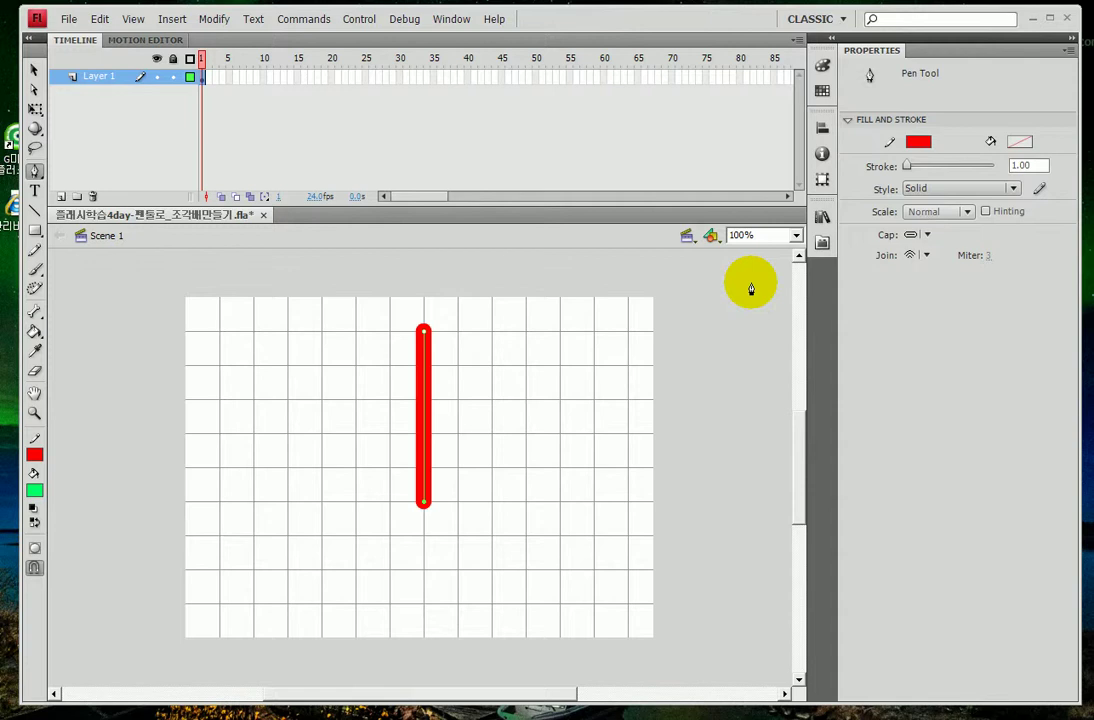
- Undo the thick line and redraw the mast as a thin vertical line five grid cells long at the same place
key("ctrl+z")
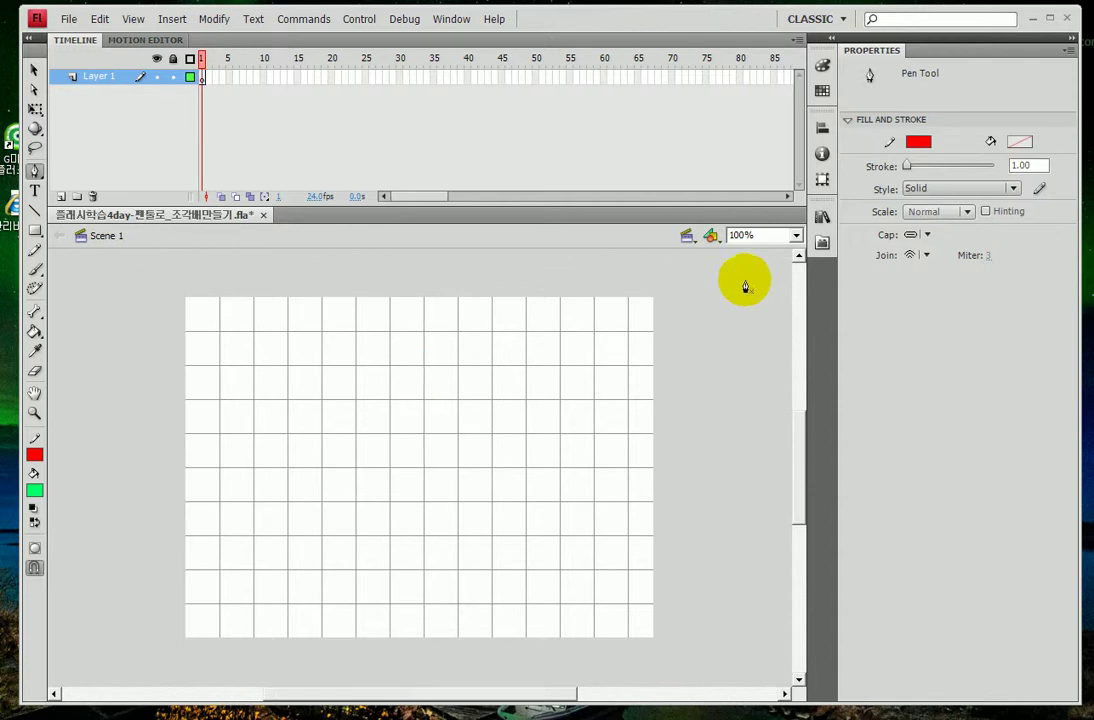
left_click(423, 334)
left_click(424, 505)
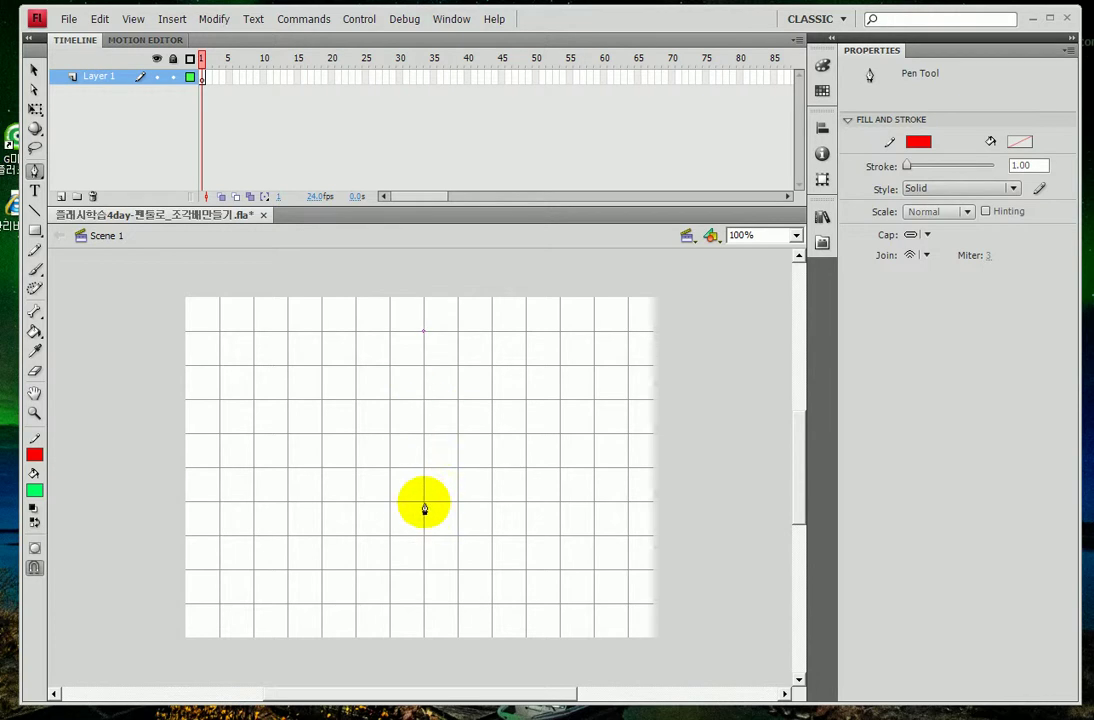
left_click(424, 505)
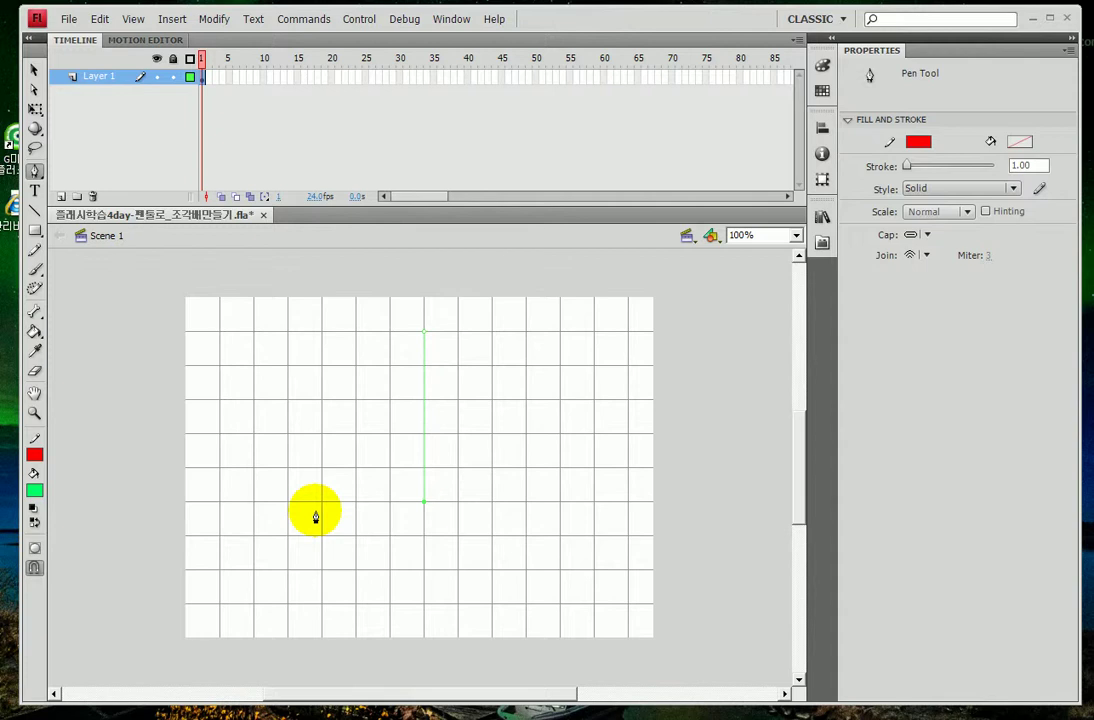
left_click(267, 536)
double_click(267, 536)
key("ctrl+z")
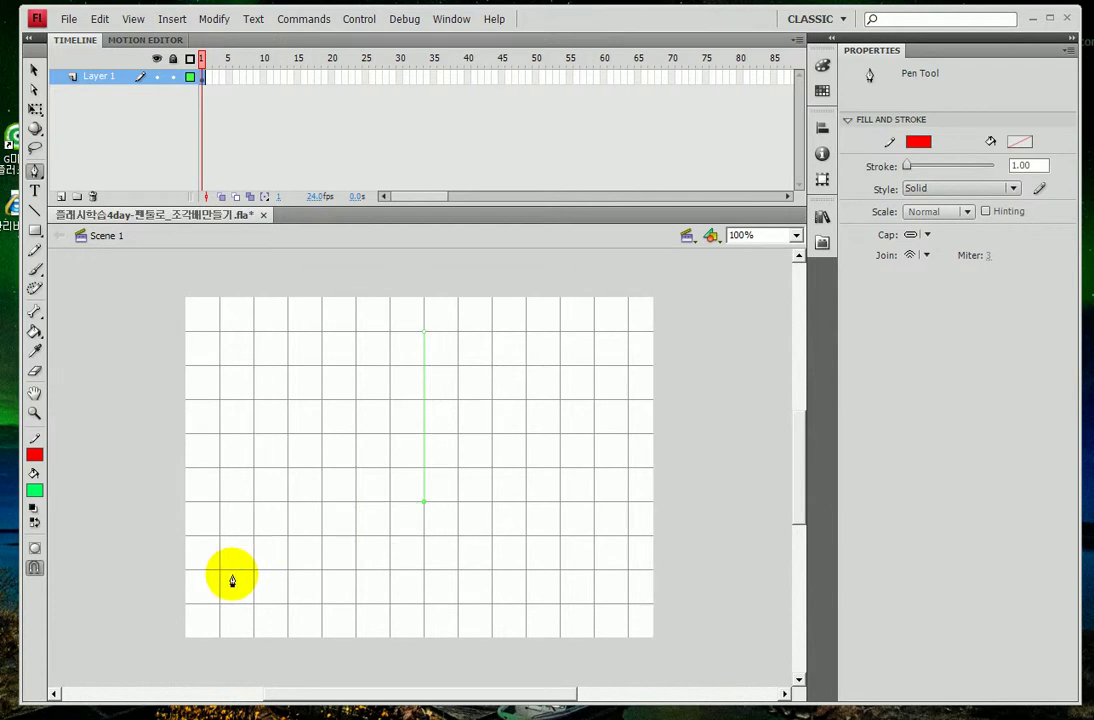
- End the mast path and draw a closed hull three grid cells tall, its eleven-cell top edge through the mast's foot and its bottom edge six cells
left_click(290, 541, "ctrl")
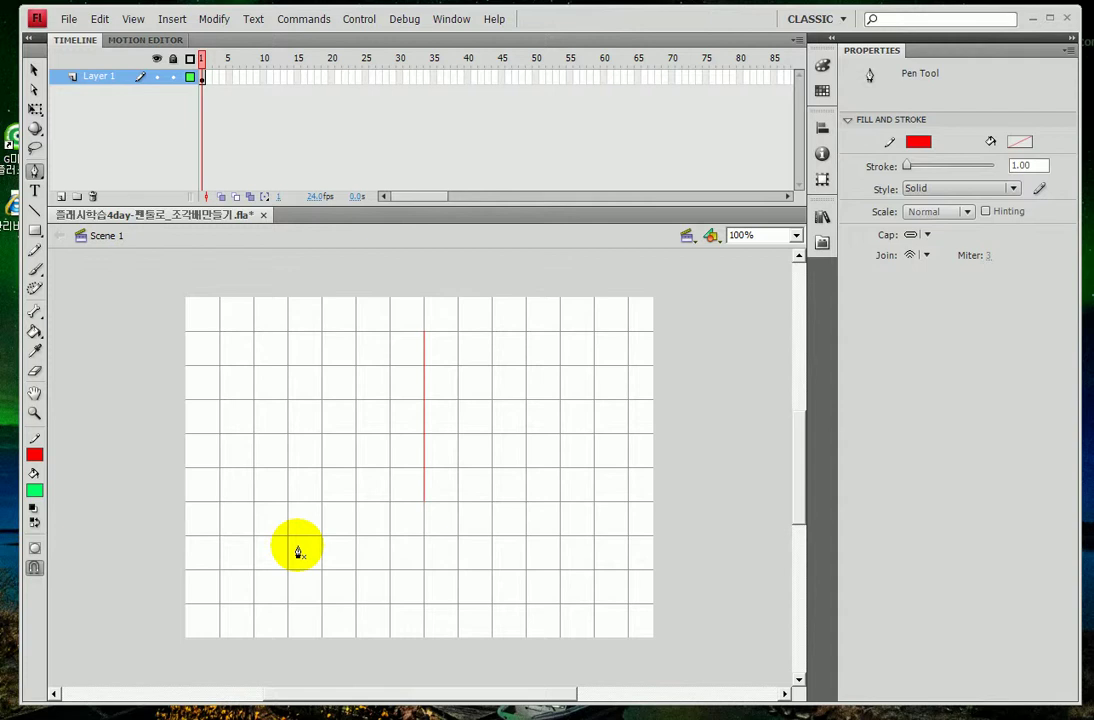
scroll(298, 552, "up", 3)
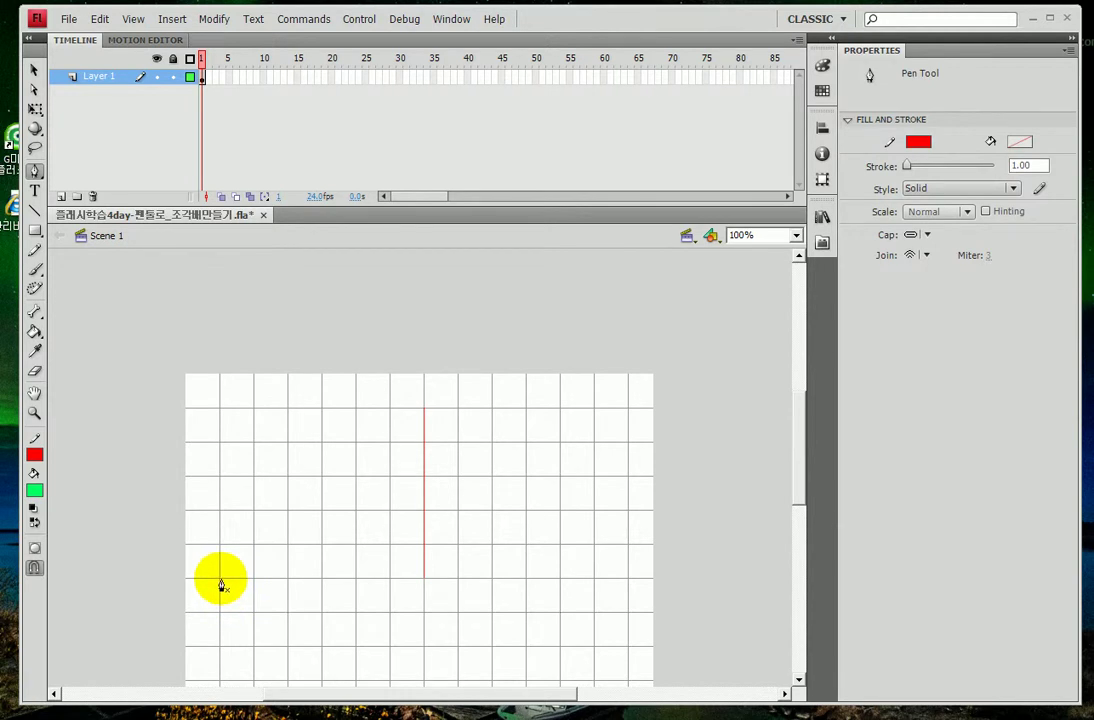
left_click(219, 578)
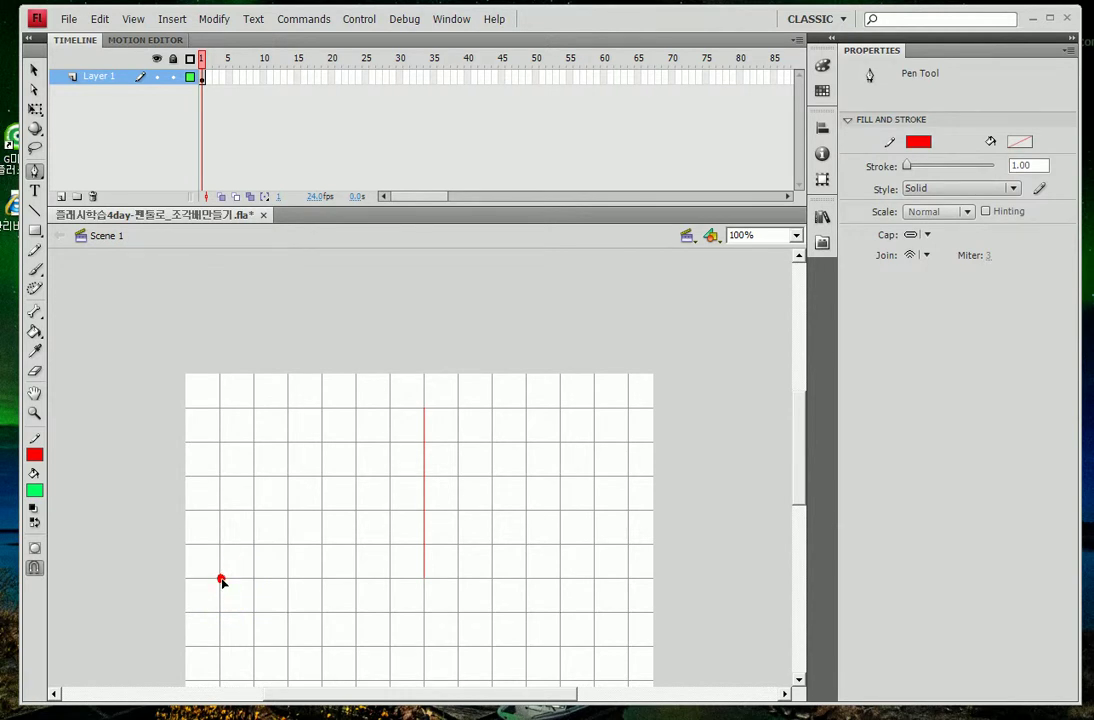
left_click(596, 579)
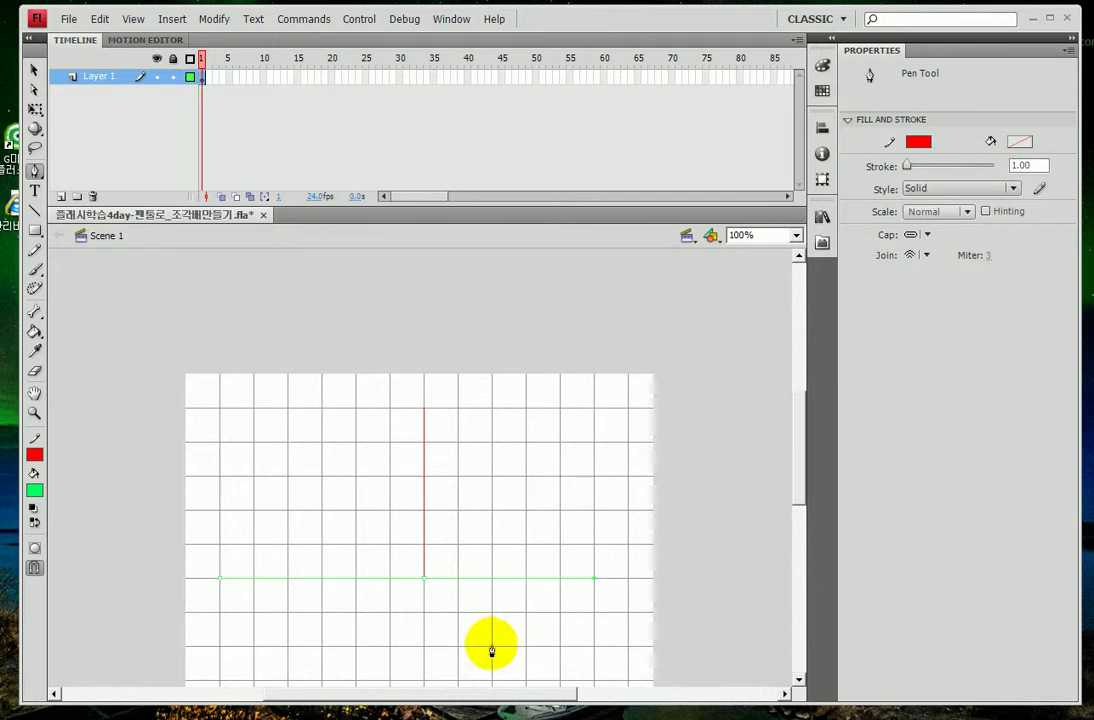
scroll(492, 649, "down", 2)
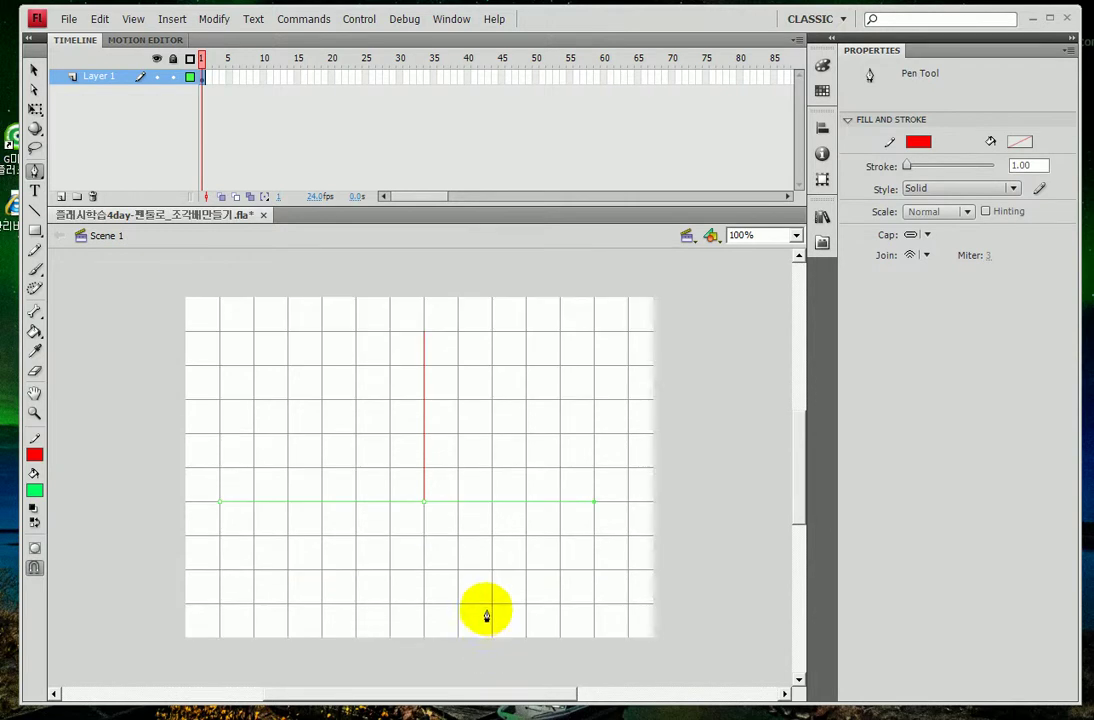
left_click(491, 604)
left_click(288, 604)
left_click(220, 503)
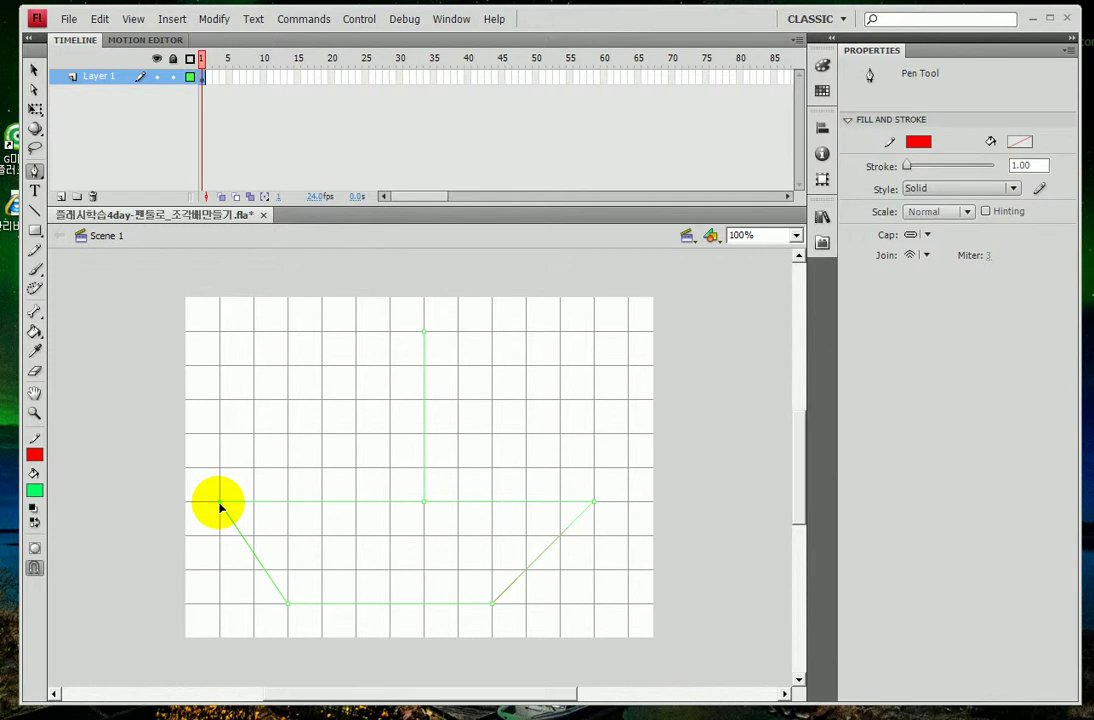
- Select the whole boat drawing and set its stroke height to 16.45
mouse_move(910, 168)
left_mouse_down()
mouse_move(920, 170)
mouse_move(880, 171)
left_mouse_up()
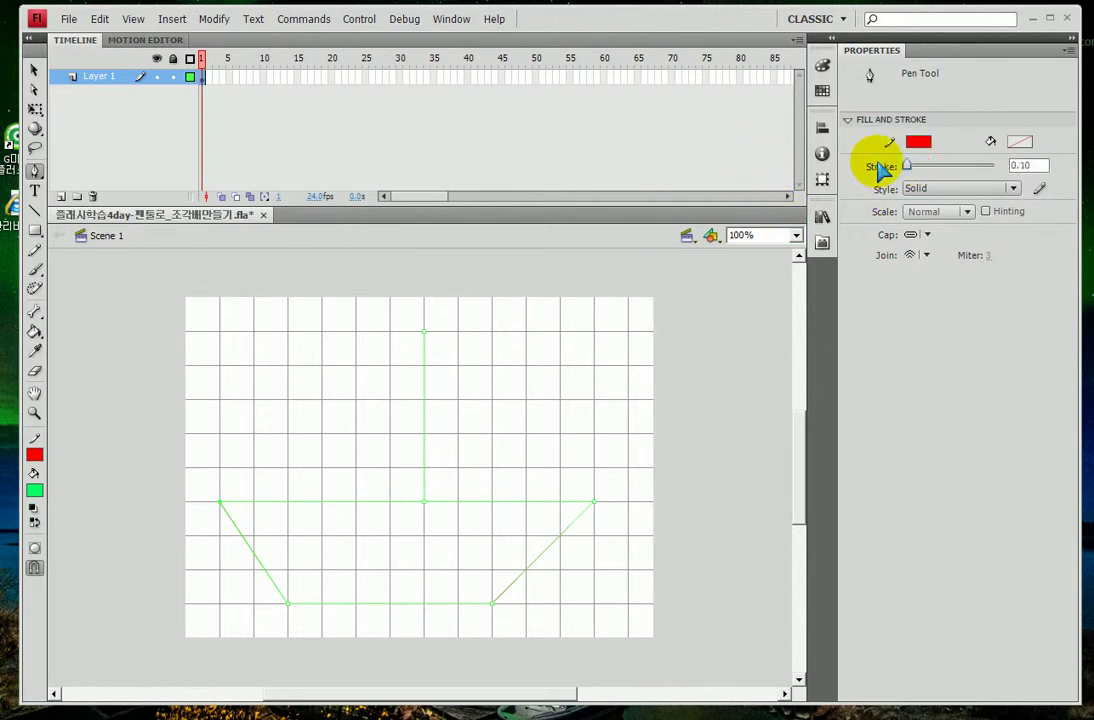
left_click(35, 70)
mouse_move(157, 265)
left_mouse_down()
mouse_move(515, 586)
mouse_move(680, 665)
left_mouse_up()
left_click_drag(909, 239, 916, 241)
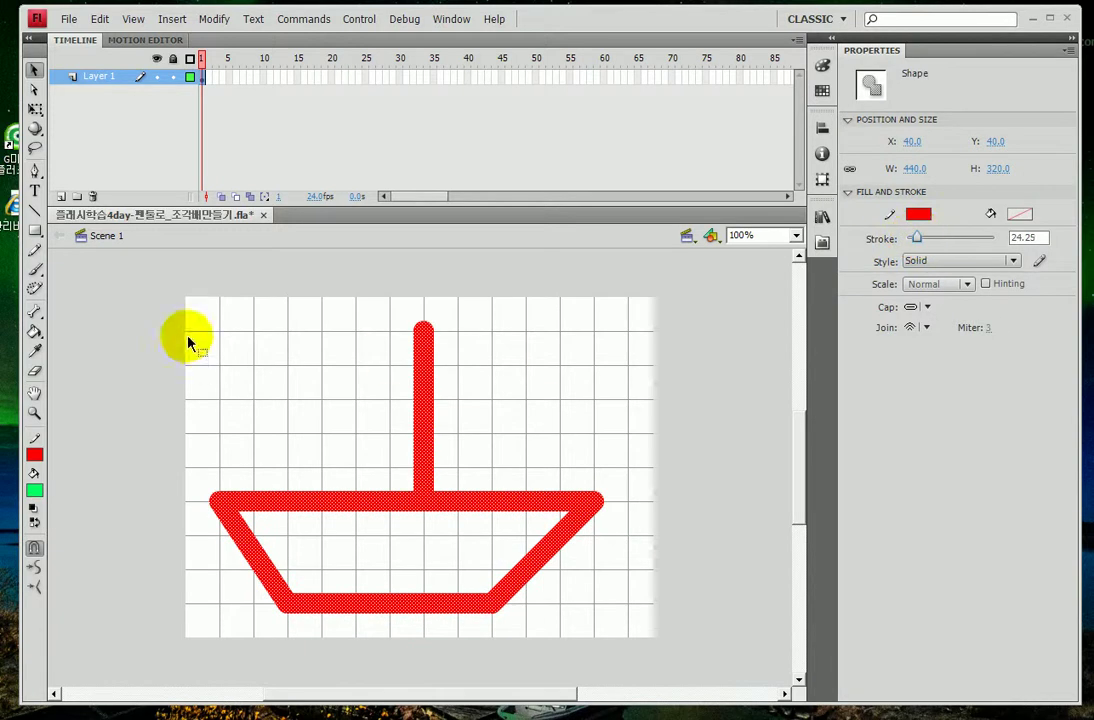
left_click_drag(922, 239, 916, 244)
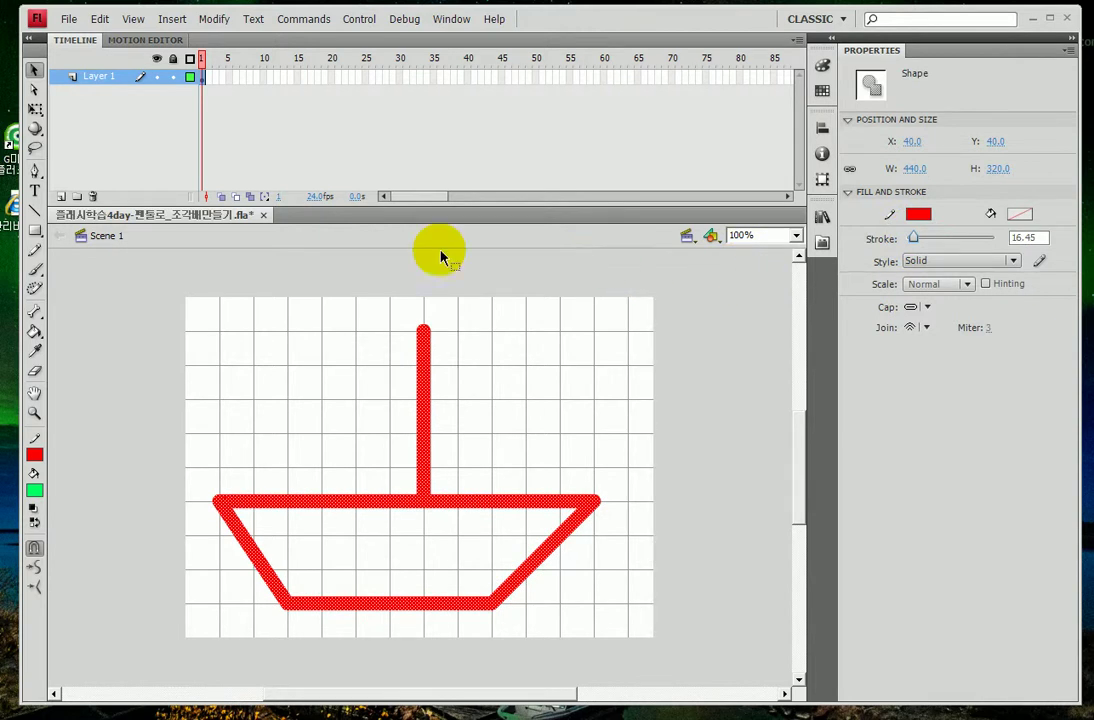
- Deselect the boat and display Layer 1 as outlines for editing anchor points with the Subselection tool
left_click(35, 92)
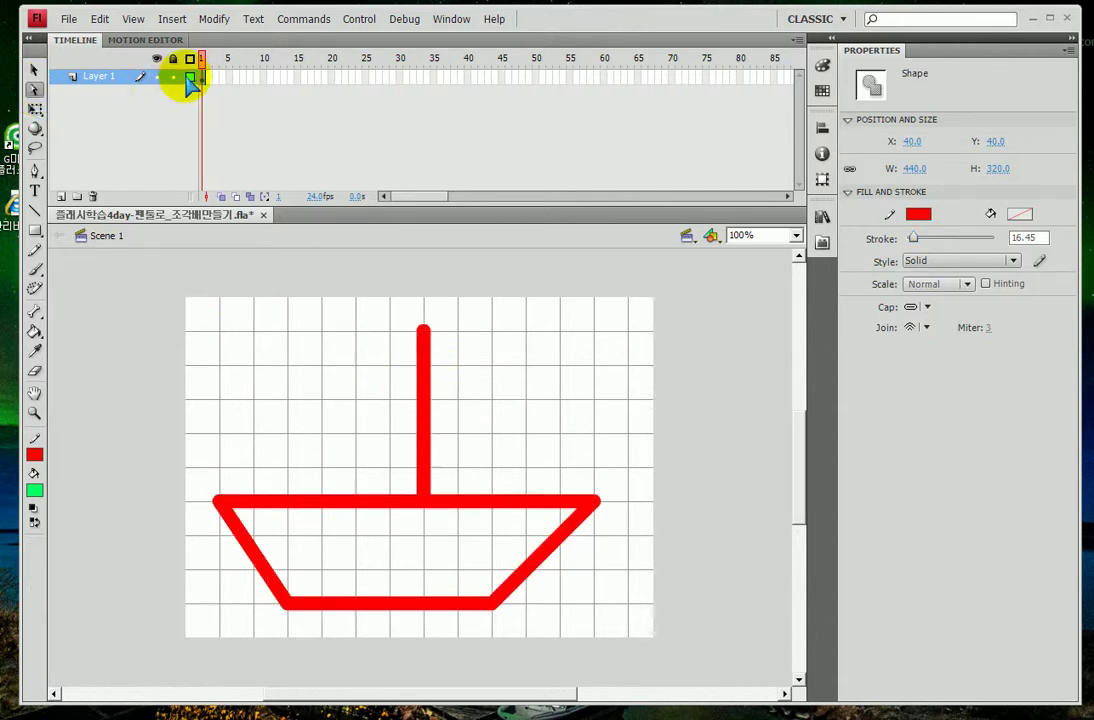
mouse_move(207, 64)
left_mouse_down()
mouse_move(198, 98)
mouse_move(182, 62)
mouse_move(214, 71)
mouse_move(180, 112)
mouse_move(167, 70)
mouse_move(212, 70)
mouse_move(192, 100)
left_mouse_up()
key("Escape")
left_click(191, 78)
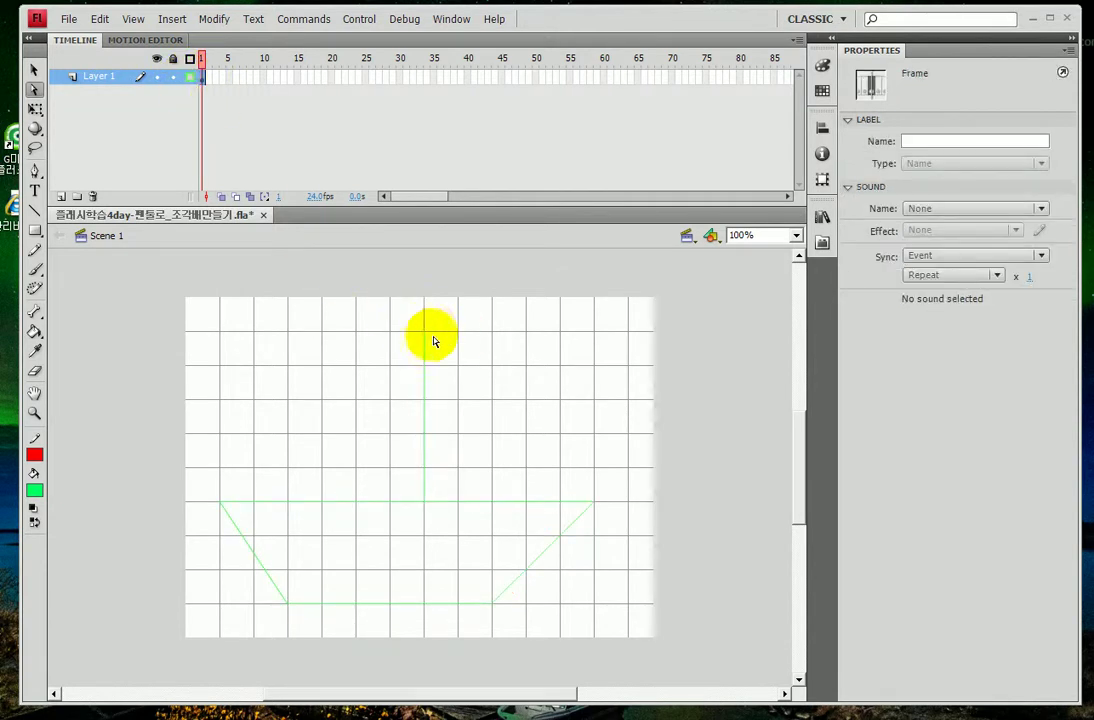
- Move the hull's bottom-left anchor point one grid cell to the right, and try nudging the mast sideways and back
left_click(303, 637)
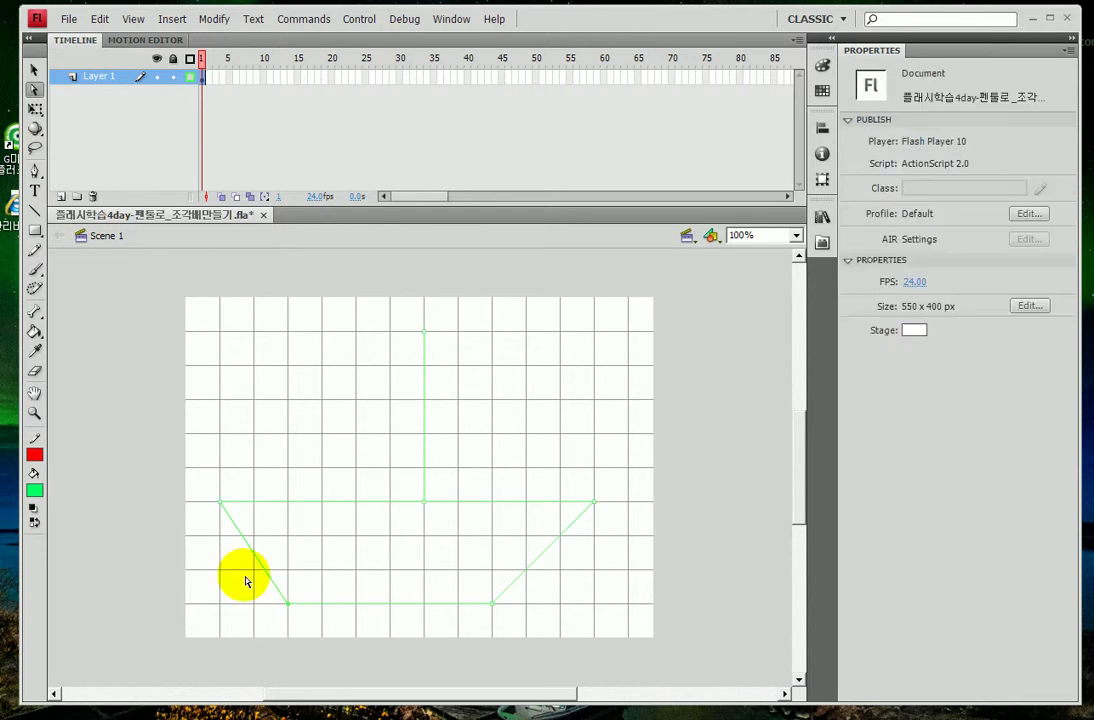
key("ctrl+z")
left_click_drag(403, 297, 464, 520)
key("Left")
key("Left")
key("Left")
key("Left")
key("Left")
key("Left")
key("Left")
key("Left")
key("Left")
key("Left")
key("Left")
key("Left")
key("Left")
key("Left")
key("Left")
key("Left")
key("Left")
key("Left")
key("Left")
key("Left")
key("Left")
key("Left")
key("Left")
key("Left")
key("Left")
key("Left")
key("Left")
key("Left")
key("Left")
key("Left")
key("Right")
key("Right")
key("Right")
key("Right")
key("Right")
key("Right")
key("Right")
key("Right")
key("Right")
key("Right")
key("Right")
key("Right")
key("Right")
key("Right")
key("Right")
key("Right")
key("Right")
key("Right")
key("Right")
key("Right")
key("Left")
key("Left")
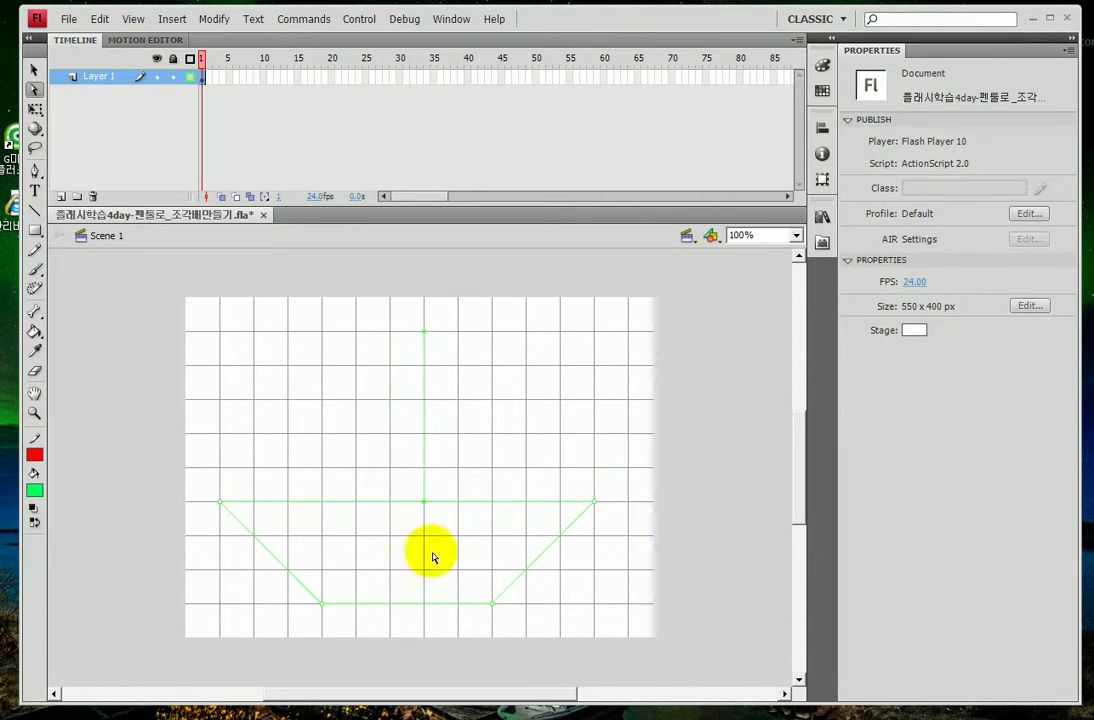
- Select the hull's two bottom anchor points and move them up one grid cell
left_click_drag(667, 653, 259, 598)
key("Up")
key("Up")
key("Up")
key("Up")
key("Up")
key("Up")
key("Up")
key("Up")
key("Up")
key("Up")
key("Up")
key("Up")
key("Up")
key("Up")
key("Up")
key("Up")
key("Up")
key("Up")
key("Up")
key("Up")
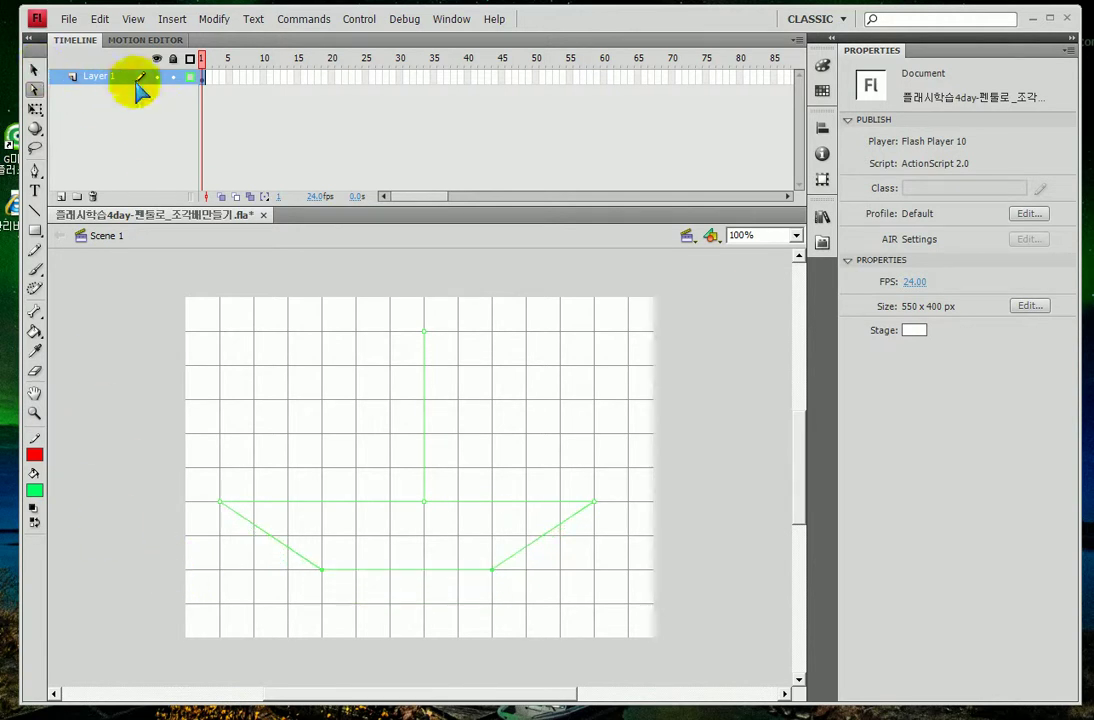
- Move all the hull's anchor points and the mast's foot down one grid cell, ending with Layer 1 shown in full strokes
left_click(189, 78)
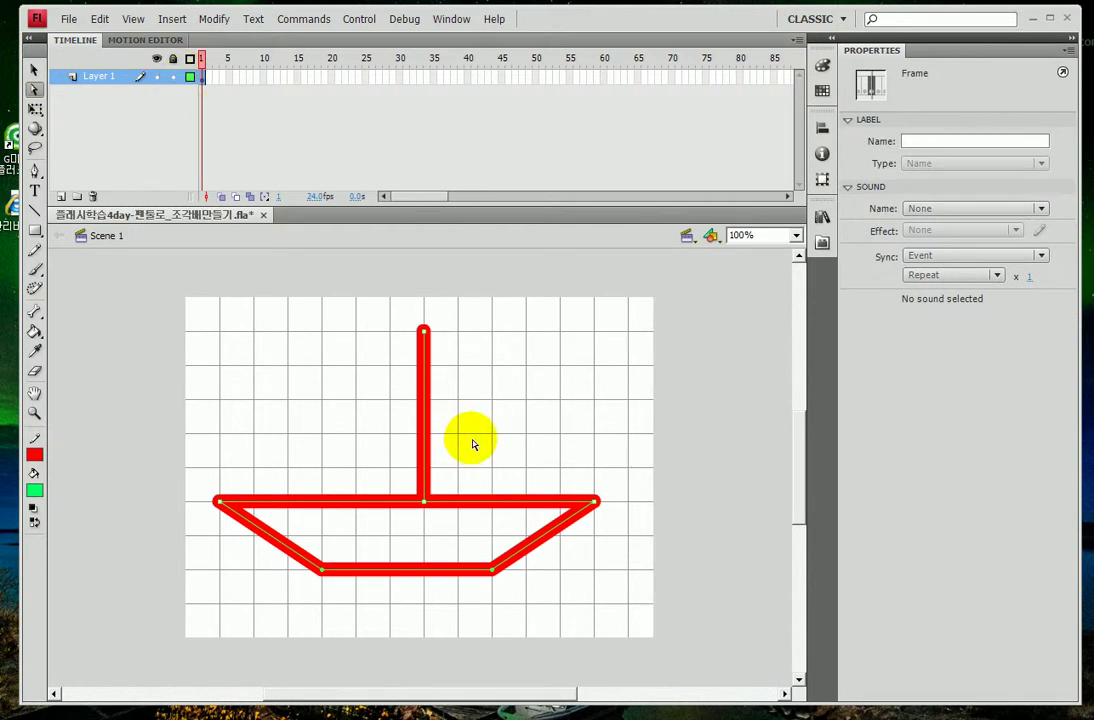
mouse_move(628, 616)
left_mouse_down()
mouse_move(171, 508)
mouse_move(122, 469)
left_mouse_up()
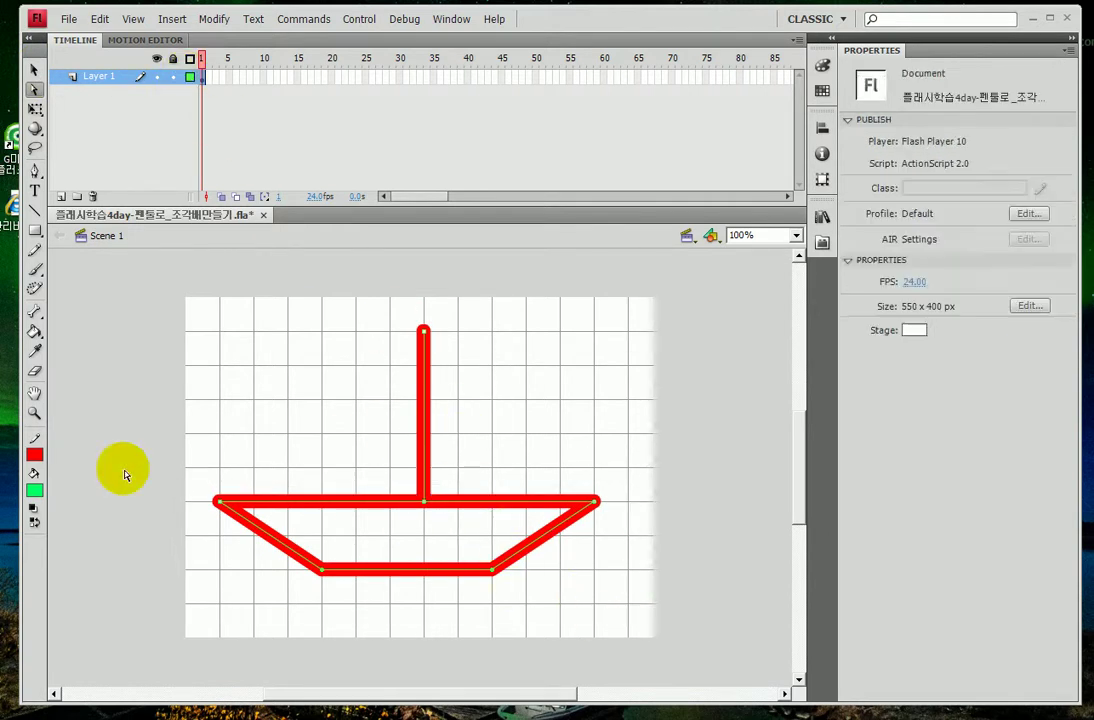
key("shift+Down")
key("shift+Down")
key("shift+Down")
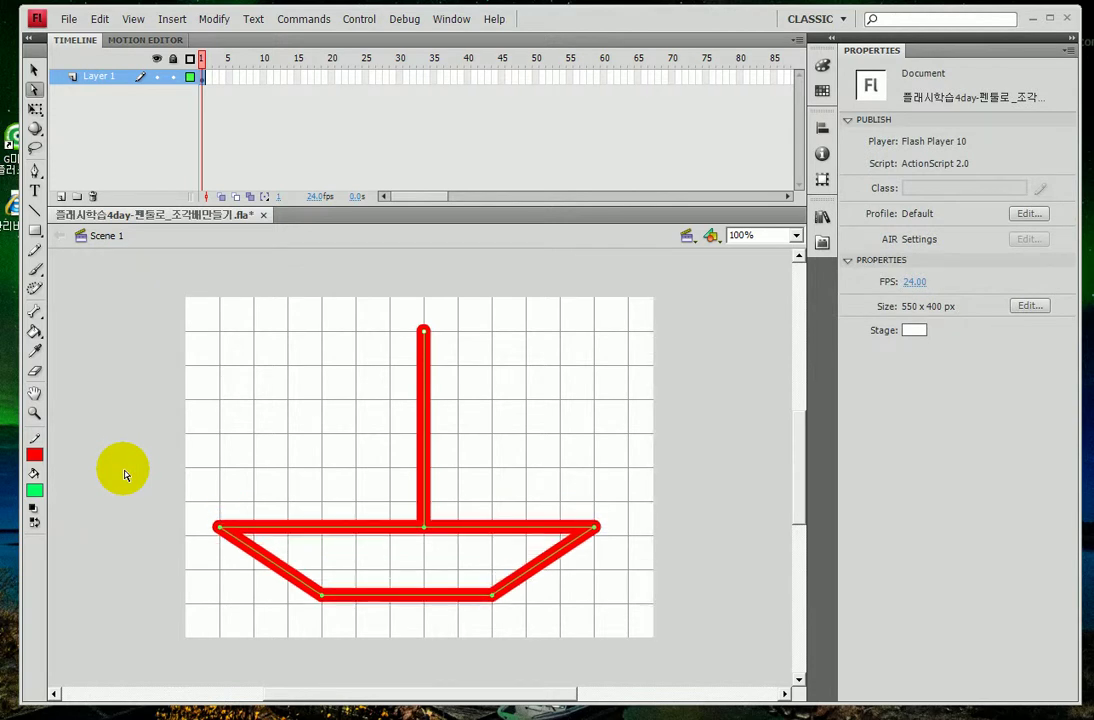
left_click(190, 77)
key("Down")
key("Down")
key("Down")
key("Down")
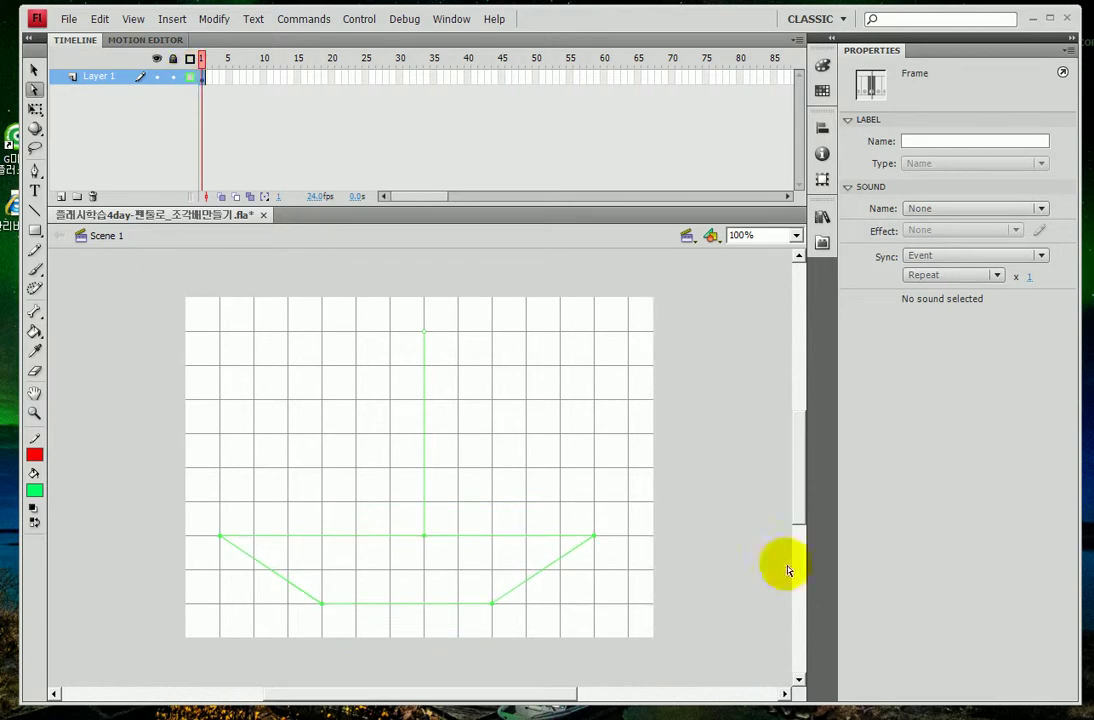
left_click(190, 77)
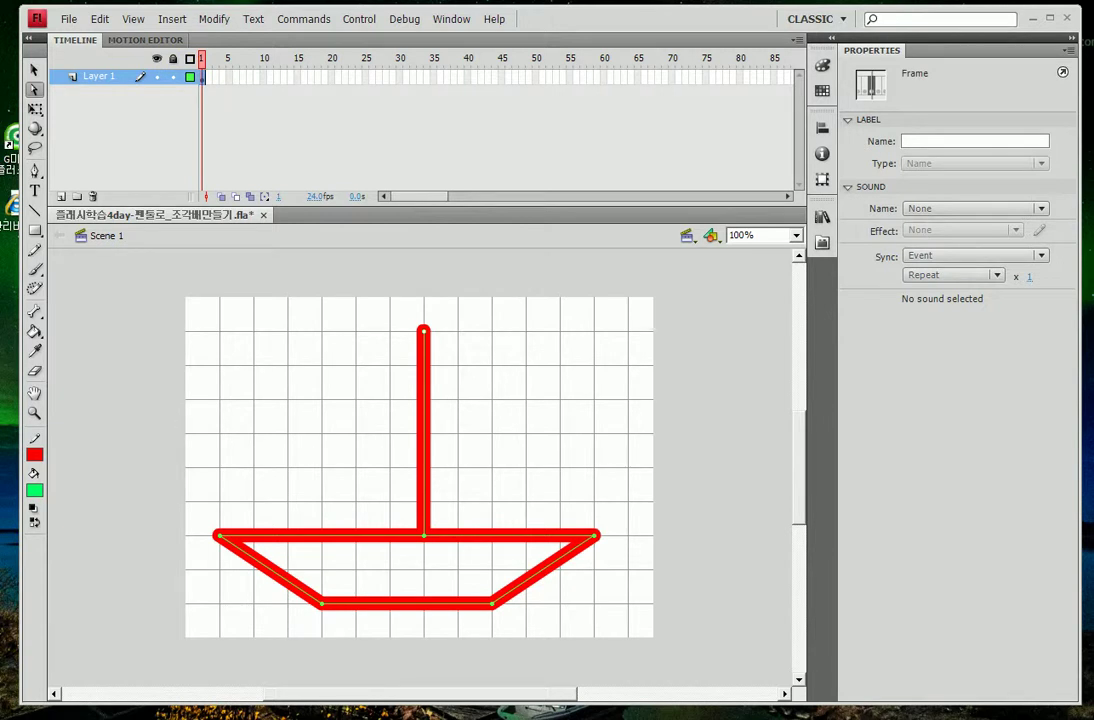
- Move the hull's upper-left anchor point about one grid cell to the right
left_click(182, 510)
key("Right")
key("Right")
key("Right")
key("Right")
key("Right")
key("Right")
key("Right")
key("Right")
key("Right")
key("Right")
key("Right")
key("Right")
key("Right")
key("Right")
key("Right")
key("Right")
key("Right")
key("Right")
key("Right")
key("Right")
key("Right")
key("Right")
key("Right")
key("Right")
key("Right")
key("Right")
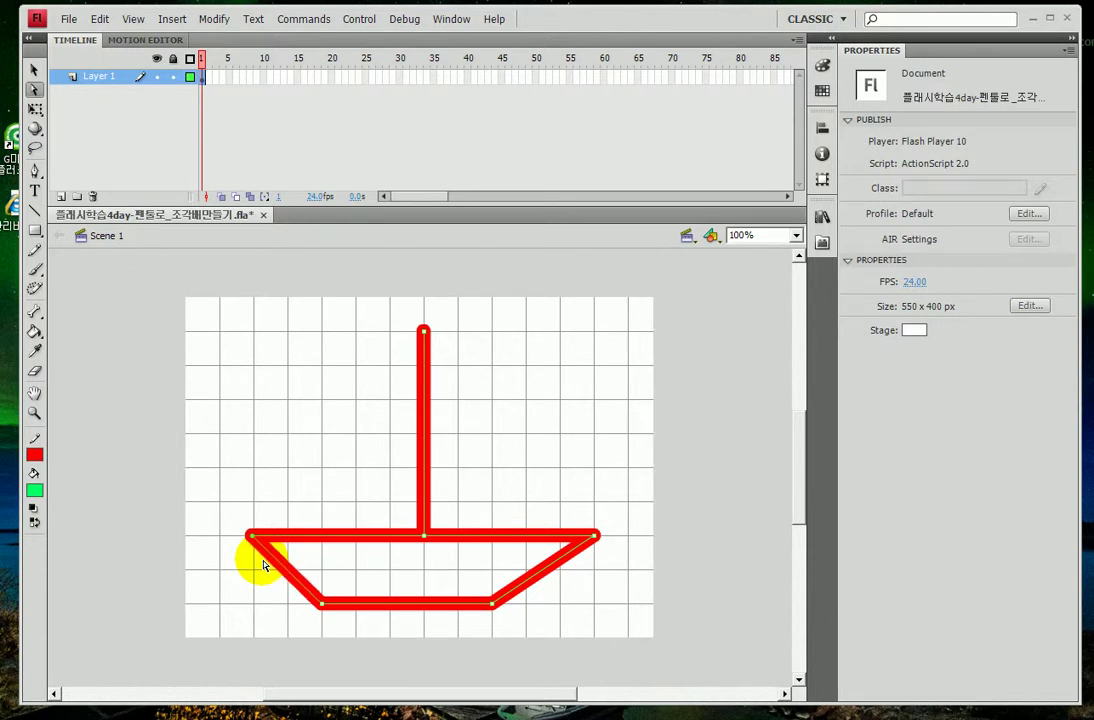
left_click_drag(252, 542, 225, 490)
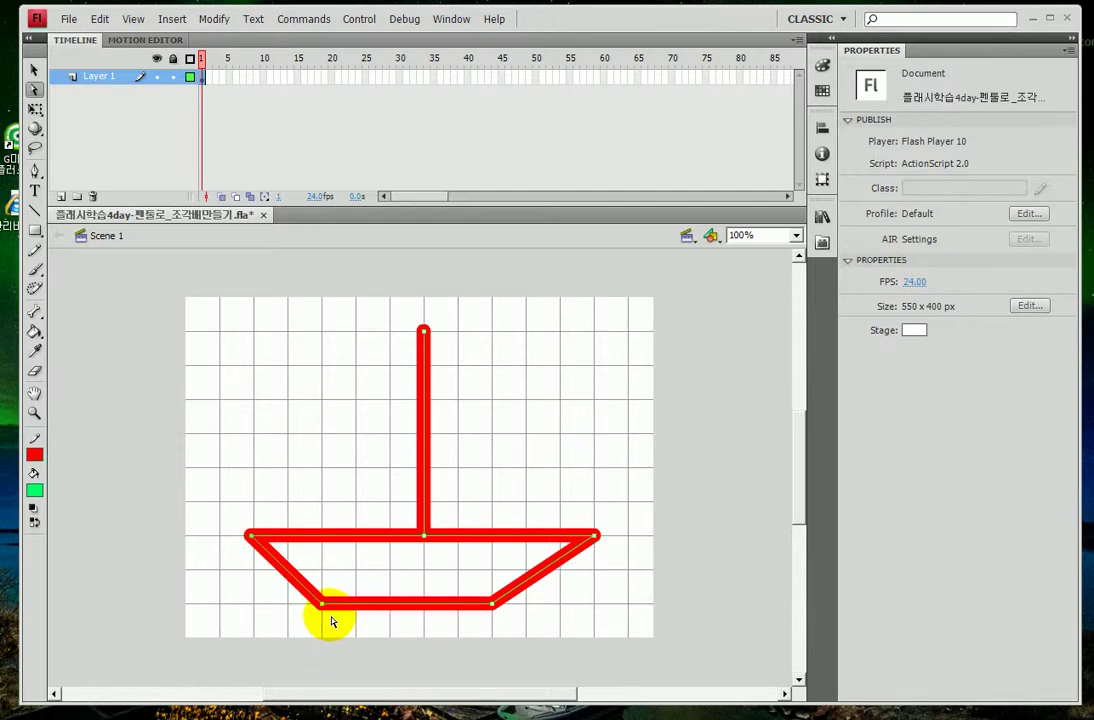
- Select the hull's bottom-left anchor point and move it one grid cell to the right
left_click_drag(286, 579, 361, 640)
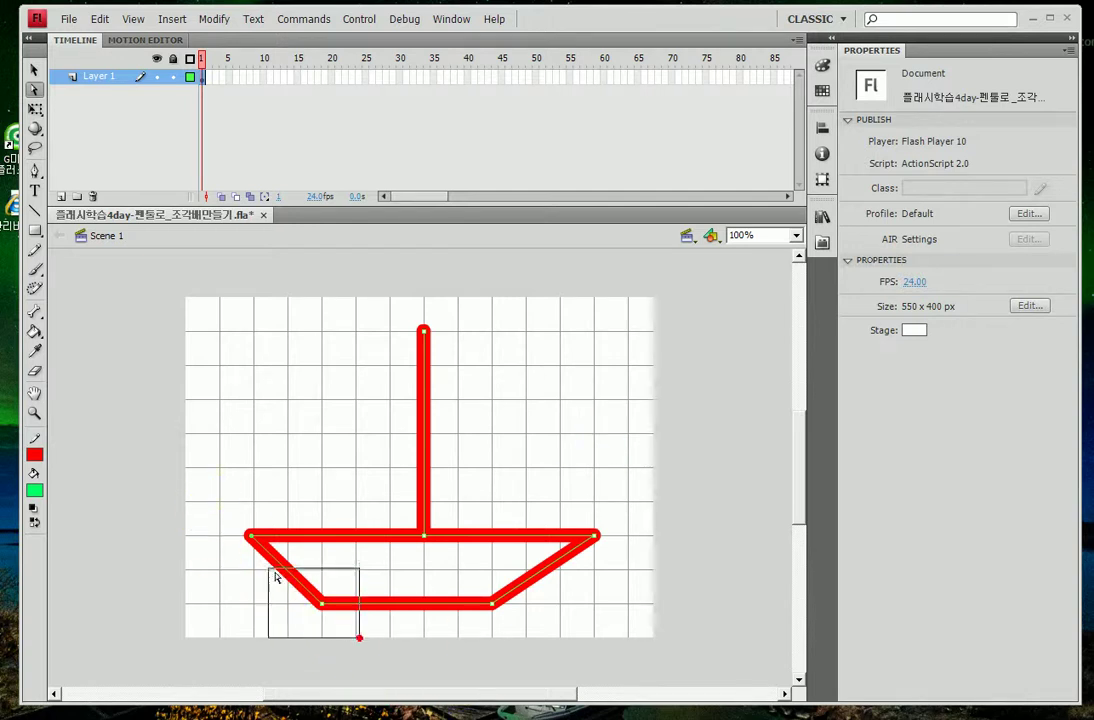
key("Right")
key("Right")
key("Right")
key("Right")
key("Right")
key("Right")
key("Right")
key("Right")
key("Right")
key("Right")
key("Right")
key("Right")
key("Right")
key("Right")
key("Right")
key("Right")
key("Right")
key("Right")
key("Right")
key("Right")
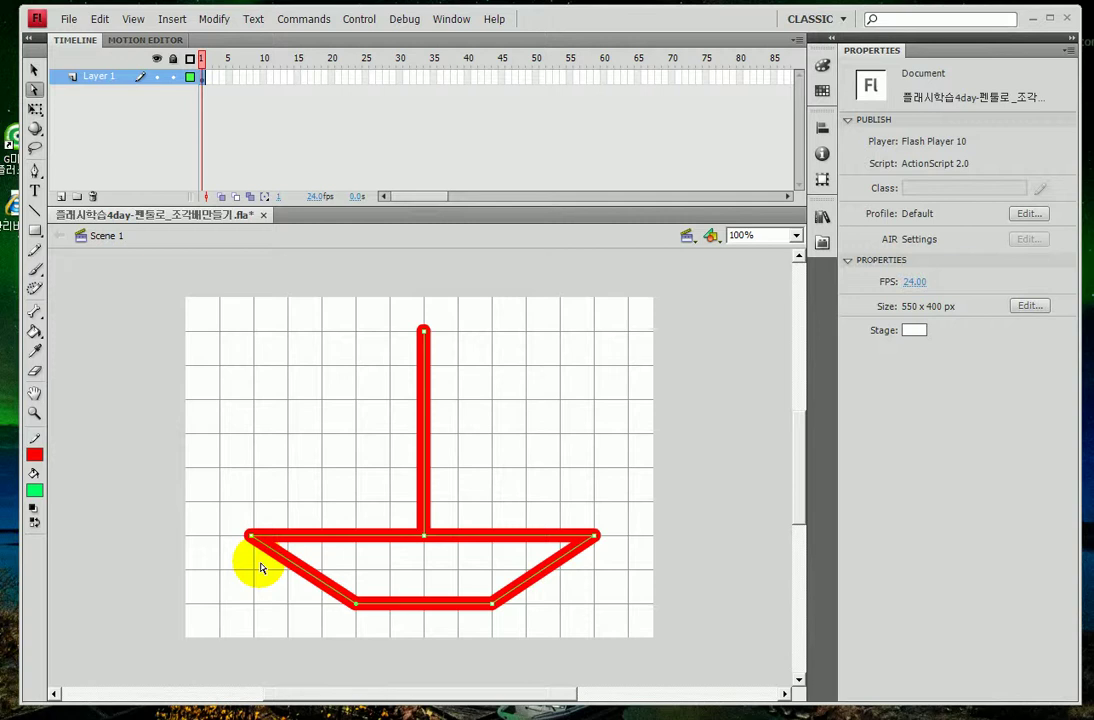
- Draw a curved sail with the Pen tool from the mast's top to its foot, bulging two grid cells right at three cells below the top
left_click(35, 170)
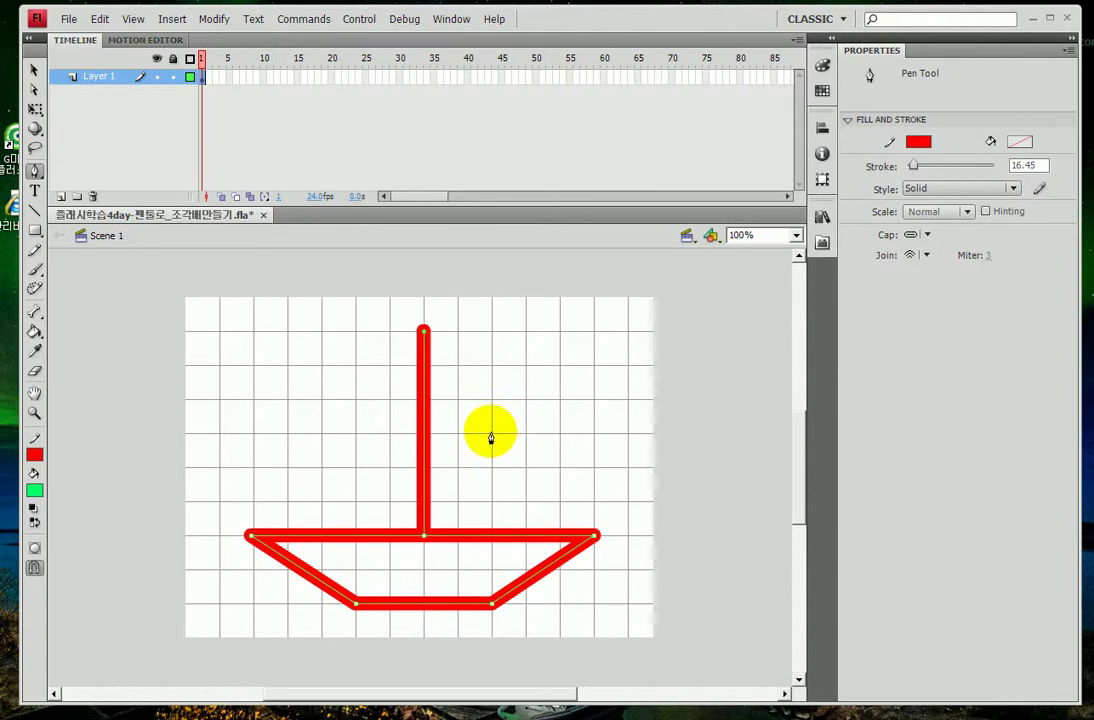
left_click_drag(490, 437, 490, 501)
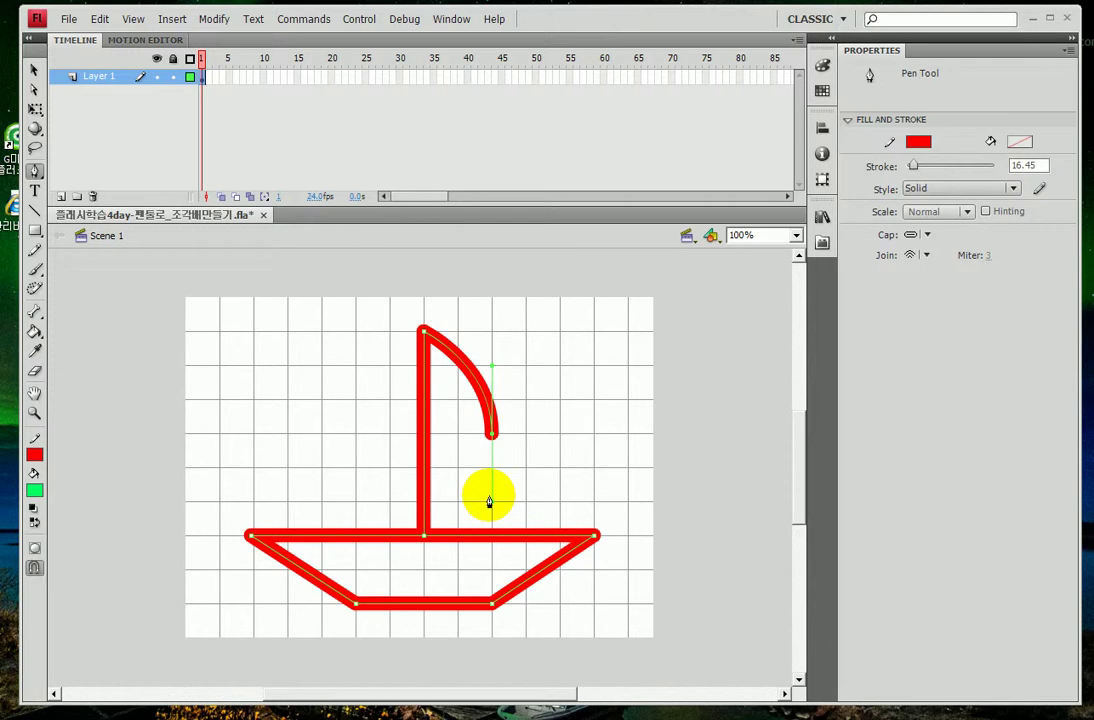
left_click(424, 539)
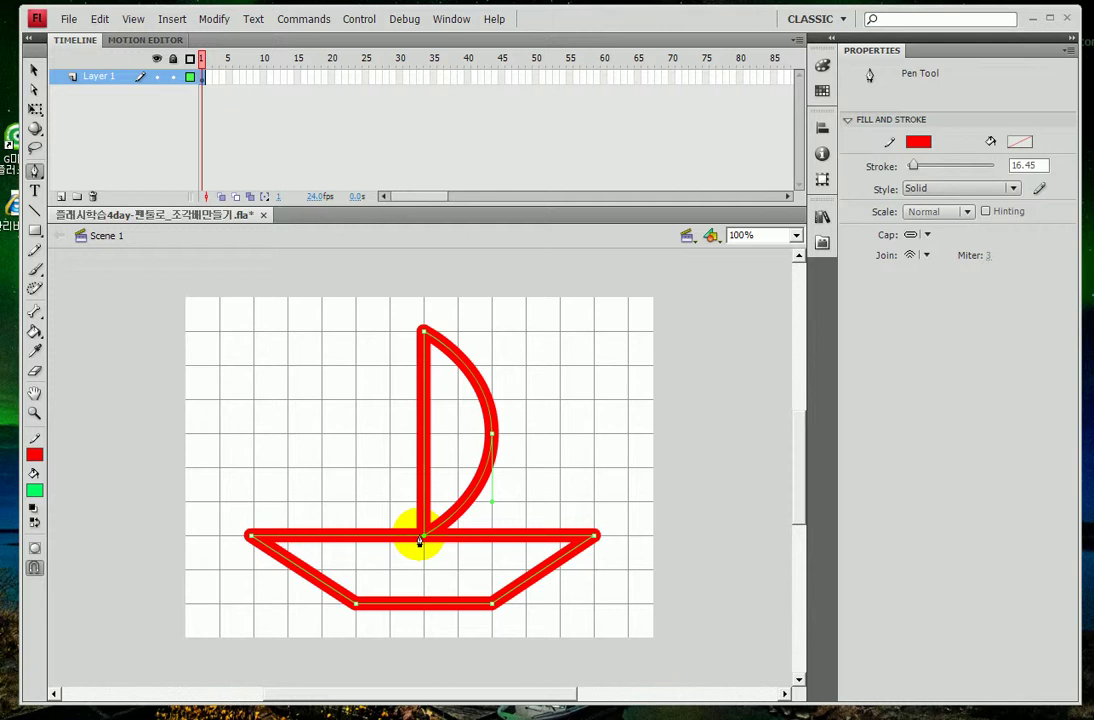
left_click(420, 540)
- Pull curve handles out of the hull's bottom-right anchor point along its sloping side so the bottom edge bows downward
left_click(34, 89)
left_click(486, 650)
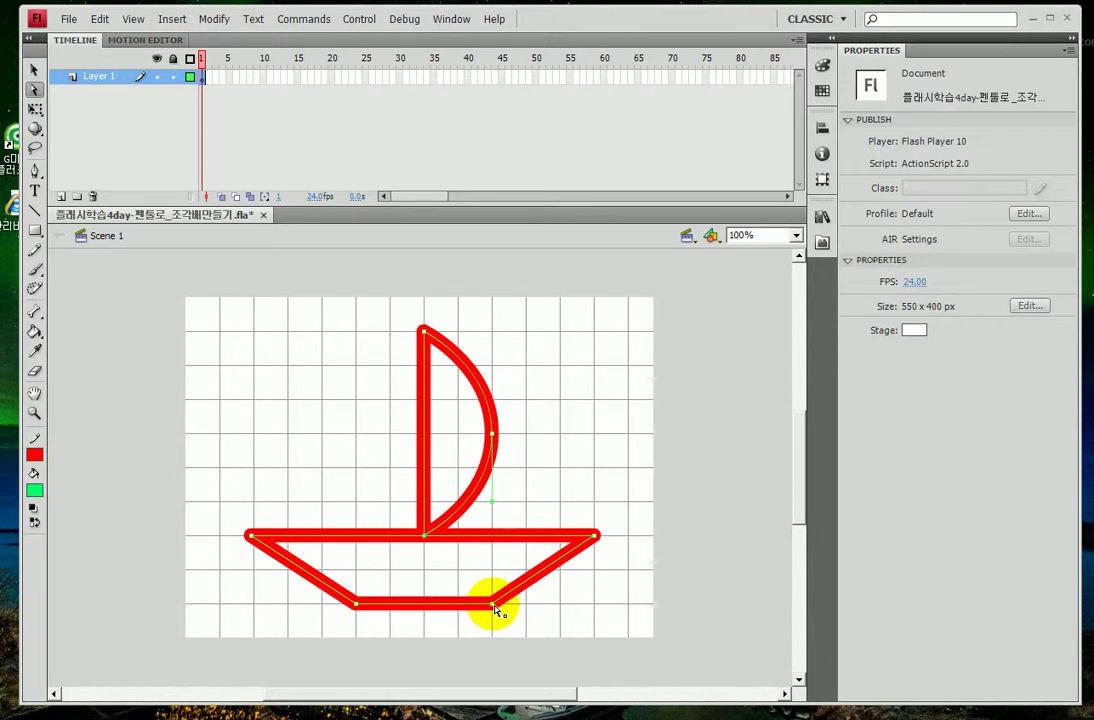
mouse_move(500, 612)
left_mouse_down()
mouse_move(520, 583)
mouse_move(508, 603)
left_mouse_up()
left_click(505, 600)
left_click_drag(505, 600, 535, 579)
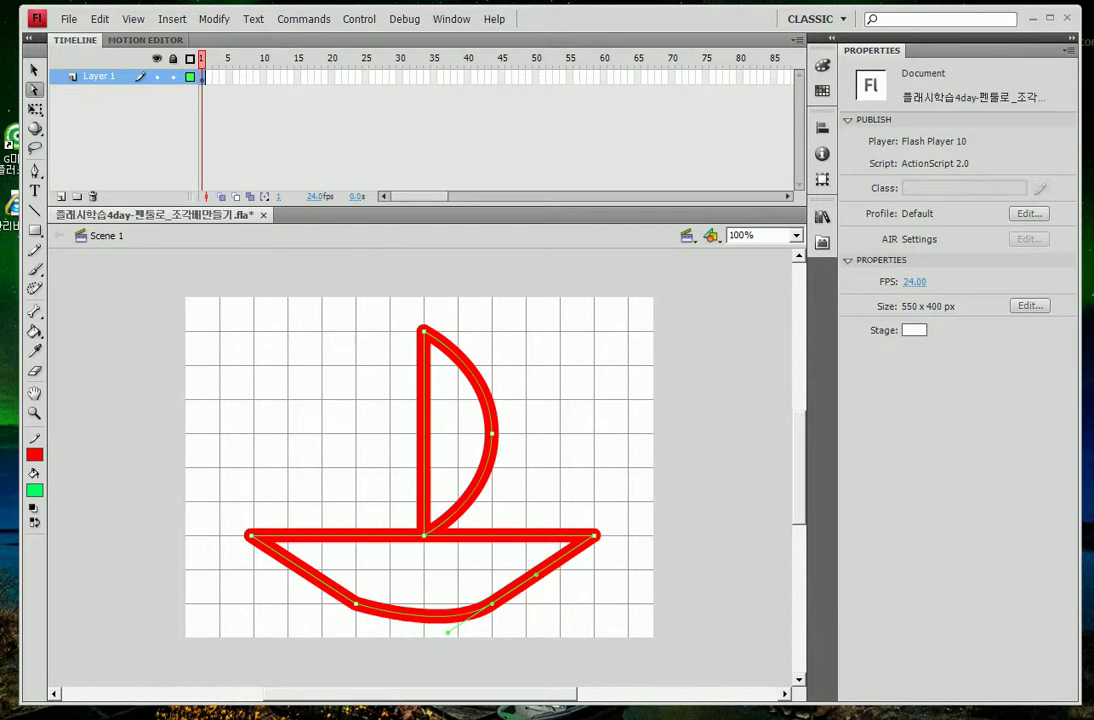
- Pull matching curve handles out of the hull's bottom-left anchor point and raise both bottom anchor points by less than half a grid cell
left_click(36, 172)
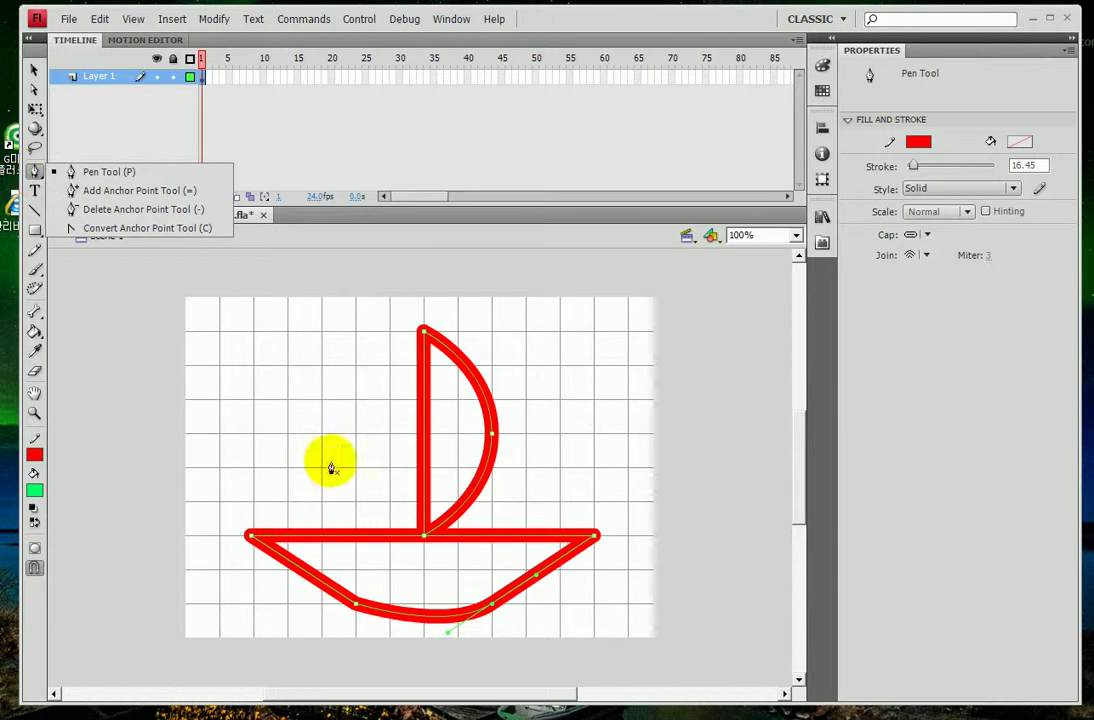
left_click(34, 89)
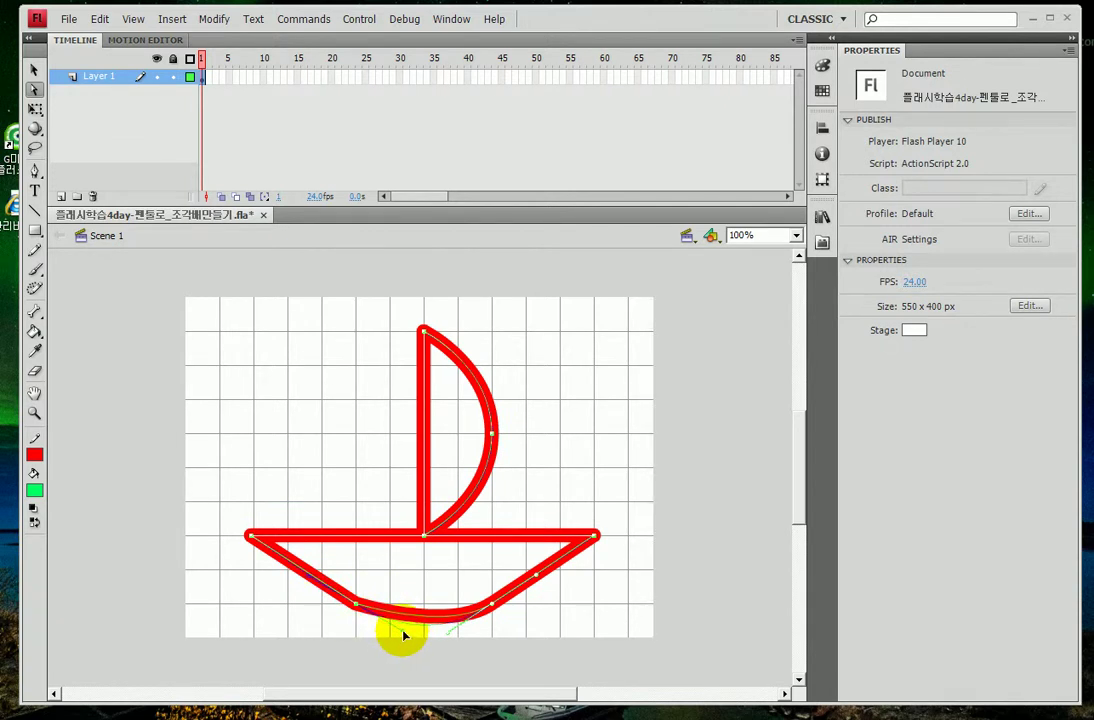
left_click_drag(404, 634, 398, 640)
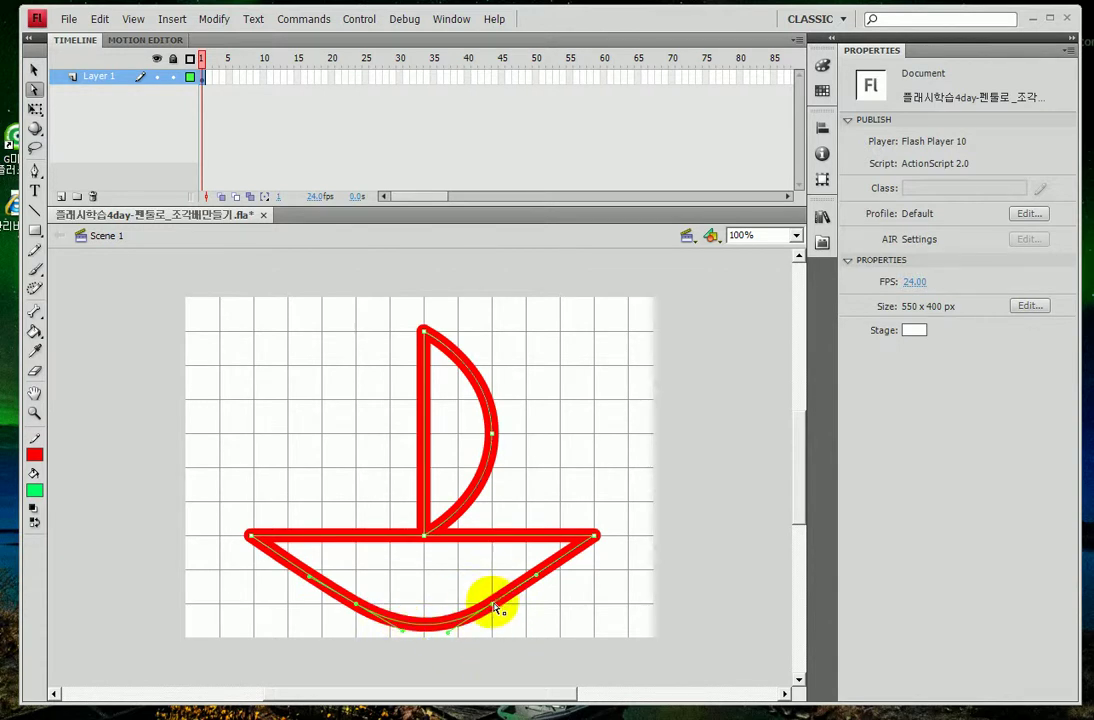
left_click_drag(500, 603, 513, 593)
mouse_move(389, 620)
left_mouse_down()
mouse_move(352, 614)
mouse_move(369, 613)
left_mouse_up()
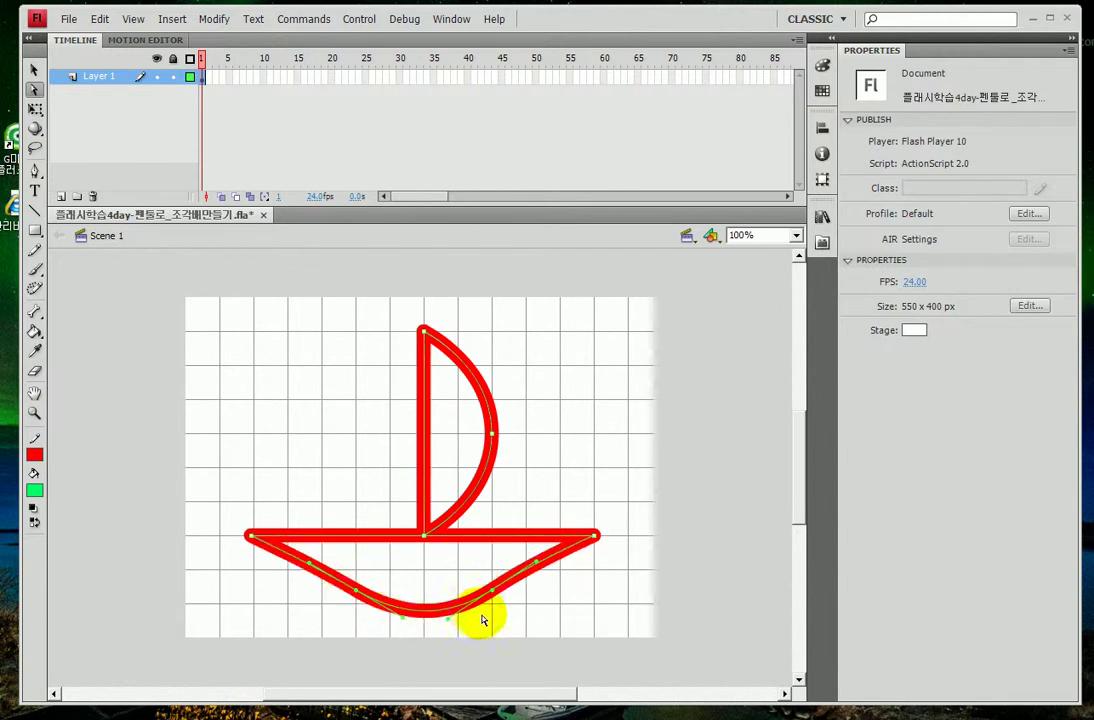
- Move both bottom anchor points of the hull one grid cell outward and down onto the second grid line below the deck
left_click_drag(485, 605, 522, 594)
left_click(386, 598)
left_click_drag(345, 585, 322, 604)
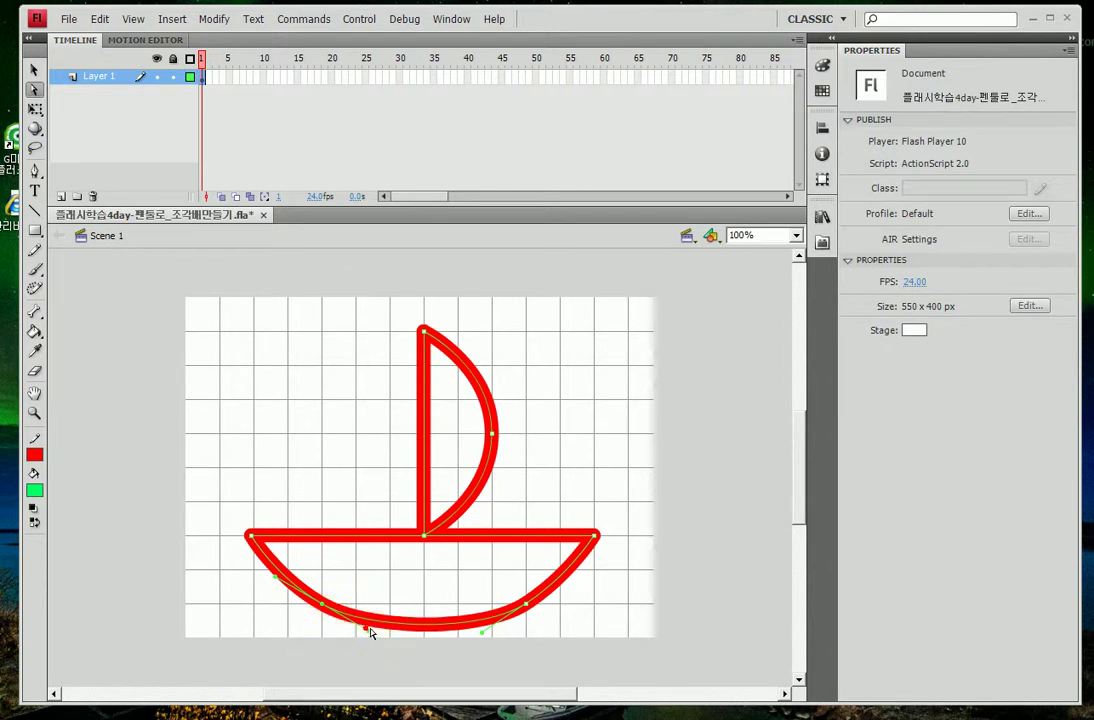
- Move the hull's two bottom anchor points back inward by one grid cell each along the same grid line
left_click(348, 609)
mouse_move(348, 609)
left_mouse_down()
mouse_move(310, 625)
mouse_move(361, 647)
mouse_move(374, 626)
mouse_move(320, 603)
mouse_move(352, 606)
left_mouse_up()
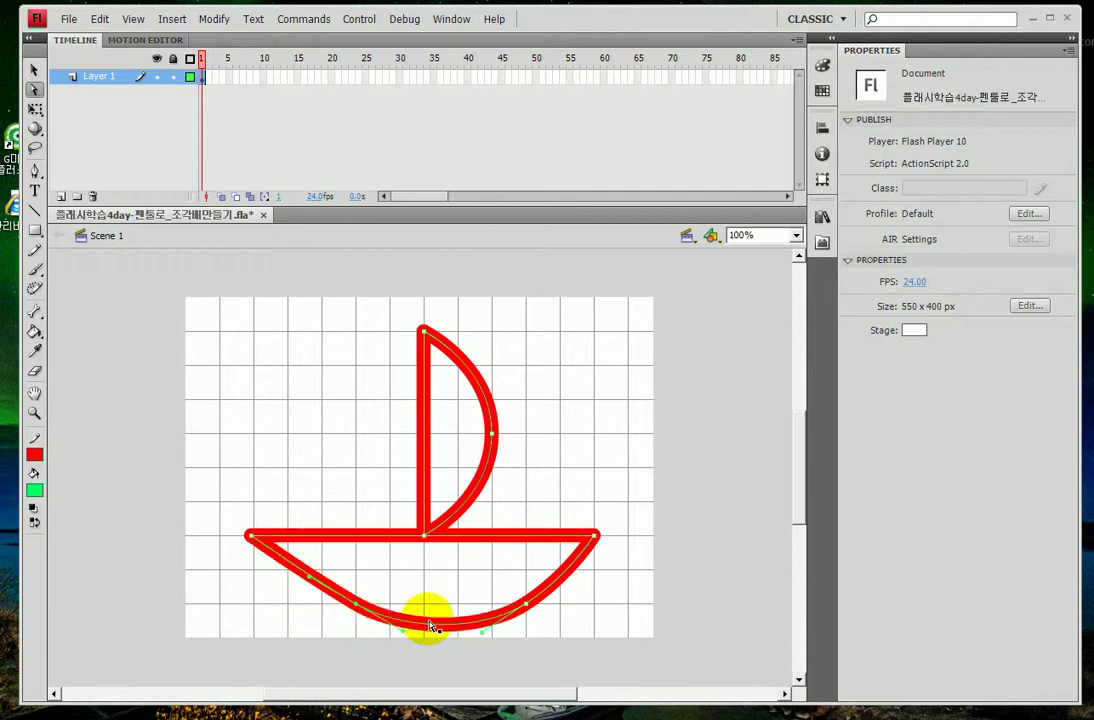
left_click(526, 605)
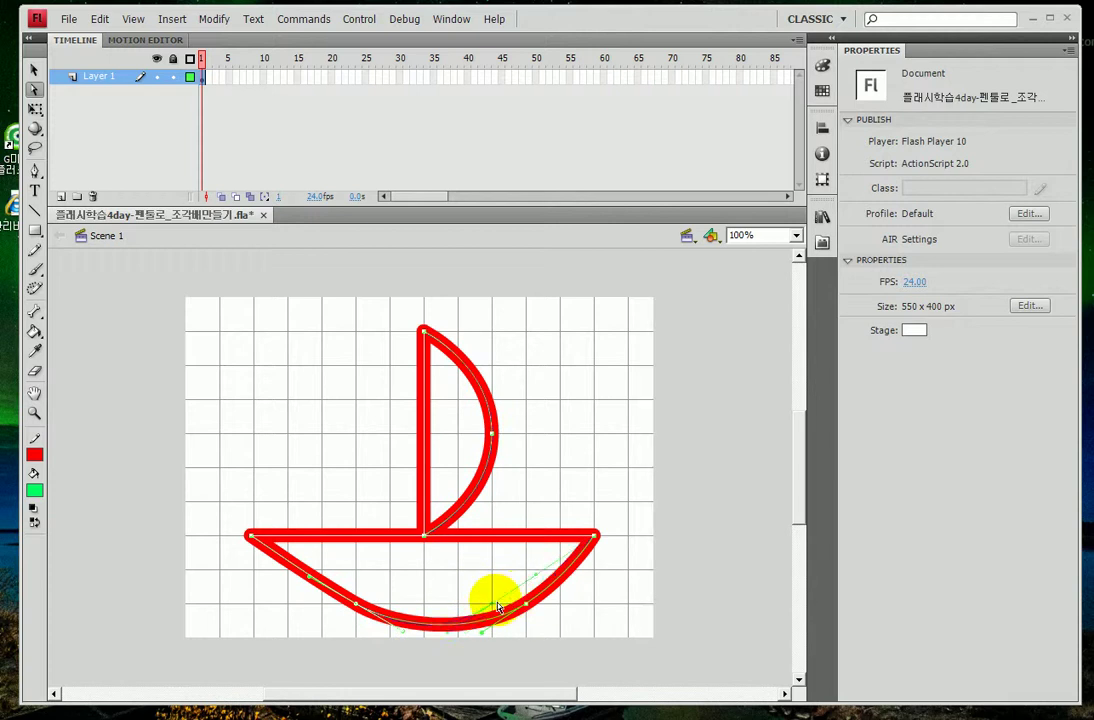
left_click(423, 632)
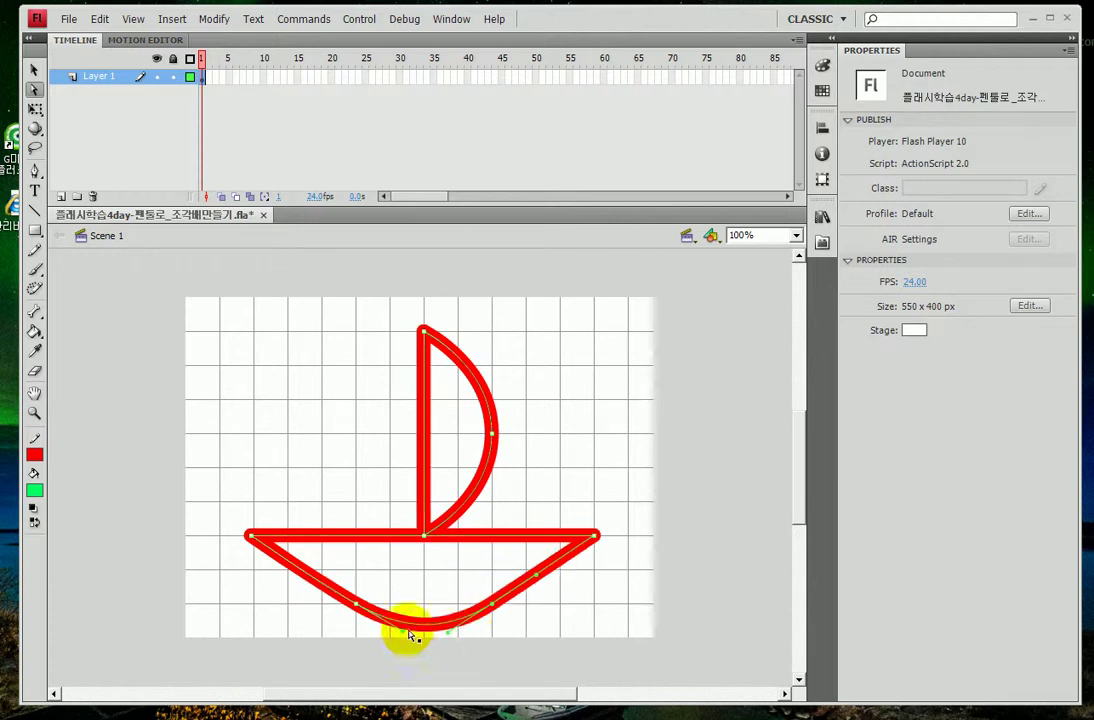
left_click(355, 607)
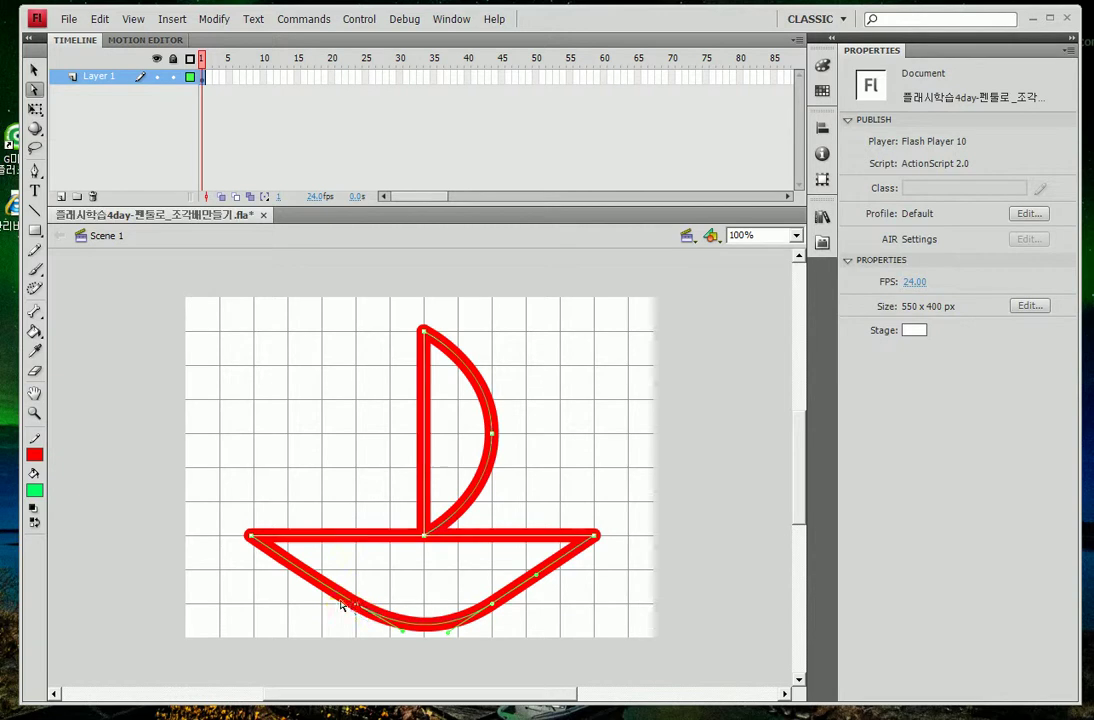
- Spread the hull's two bottom anchor points one grid cell outward, and adjust their curve handles to round the bottom evenly
left_click_drag(320, 606, 321, 605)
left_click_drag(490, 603, 527, 606)
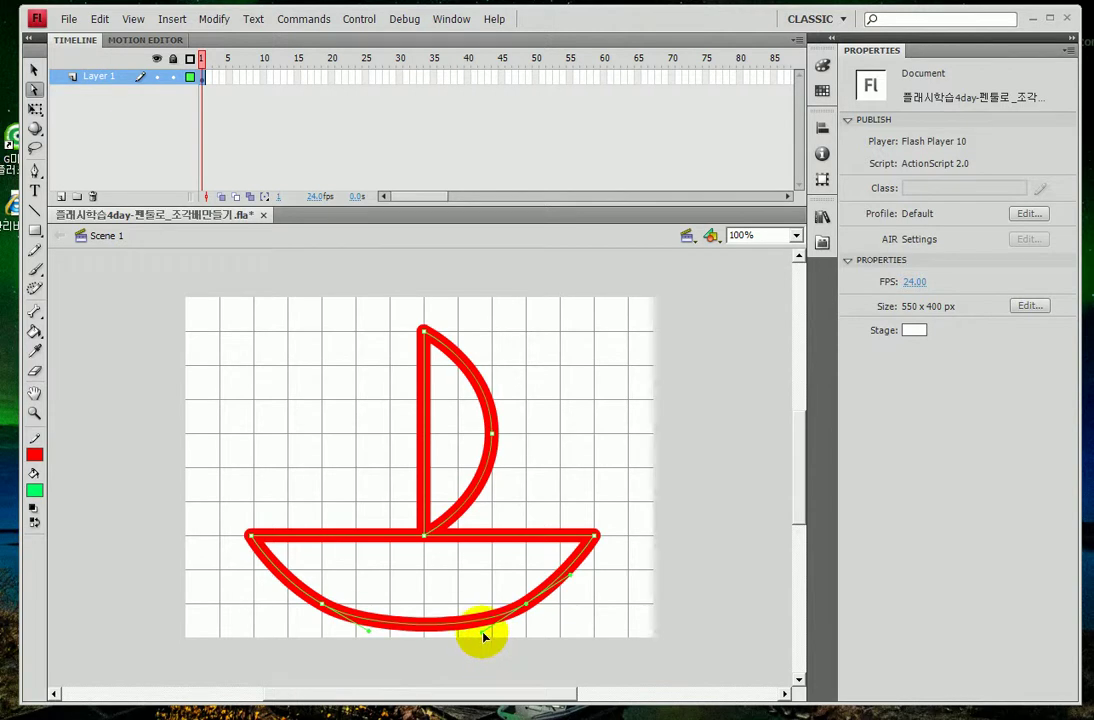
left_click(374, 634)
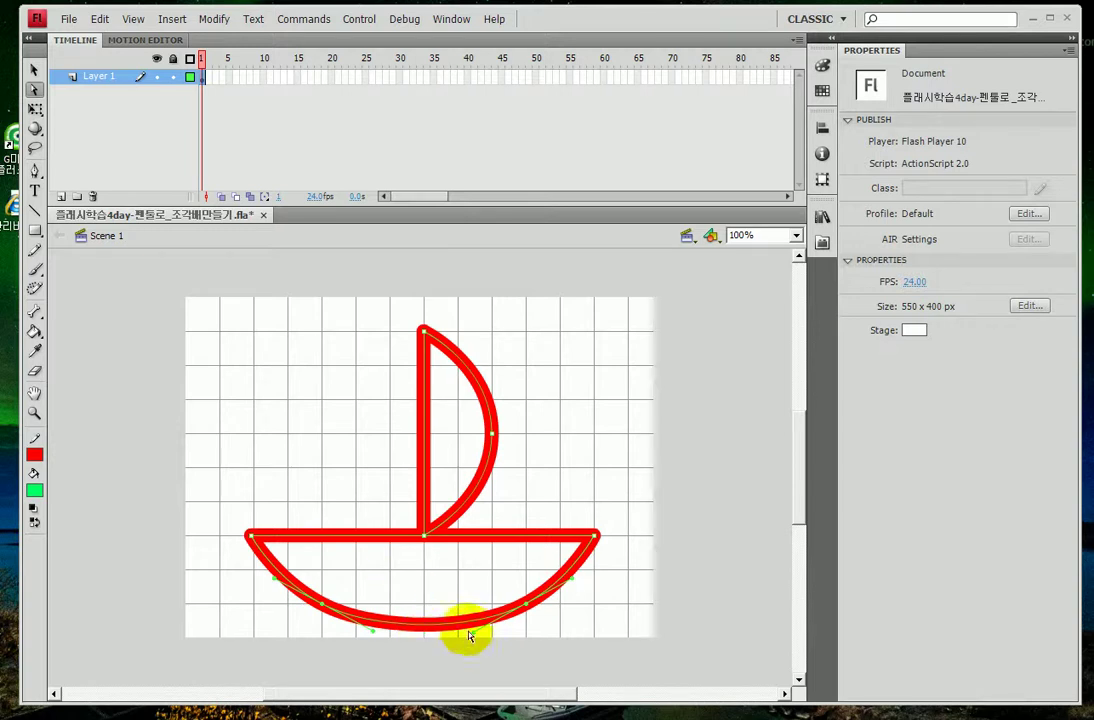
left_click(474, 631)
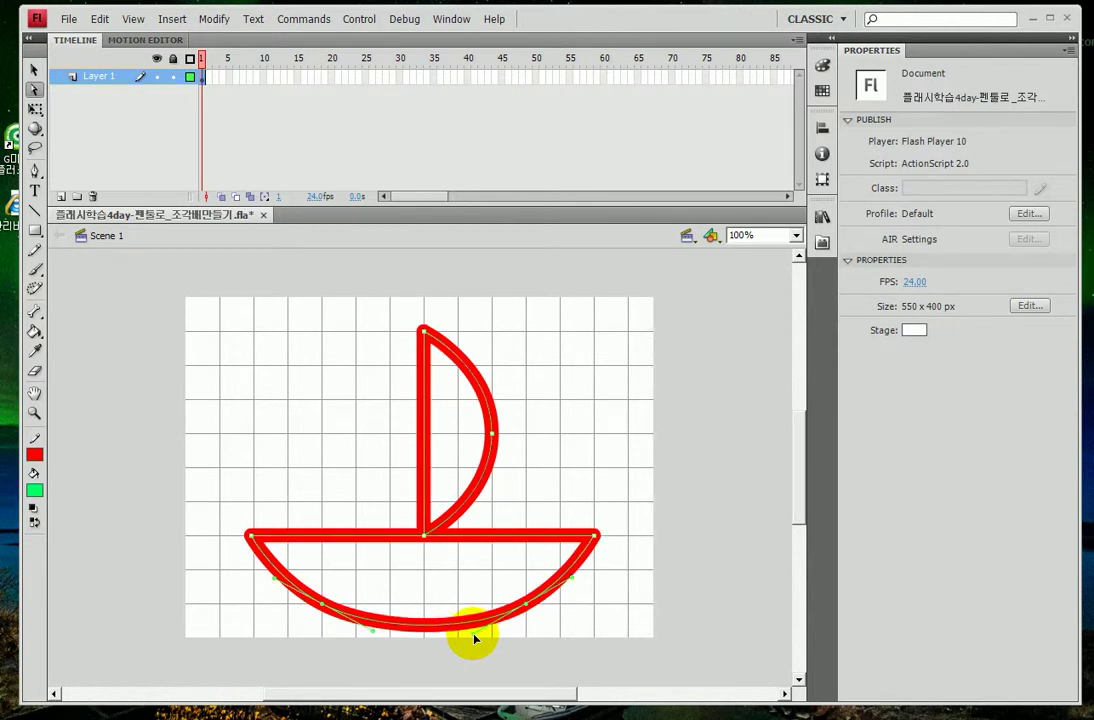
left_click(37, 172)
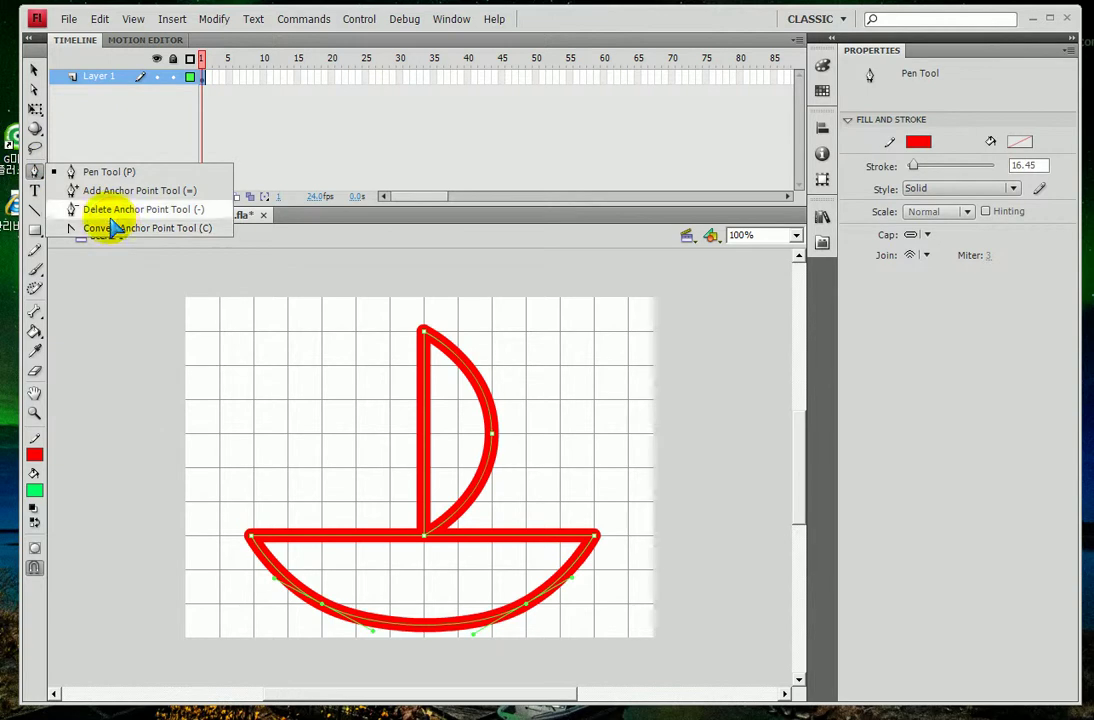
left_click(34, 89)
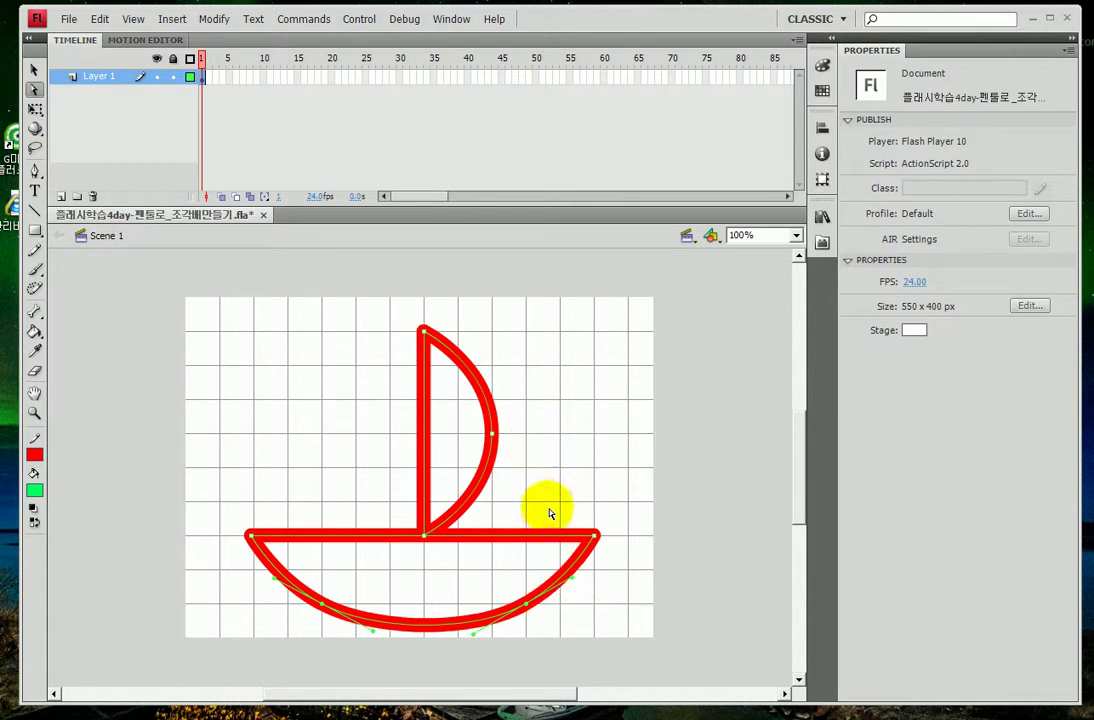
key("q")
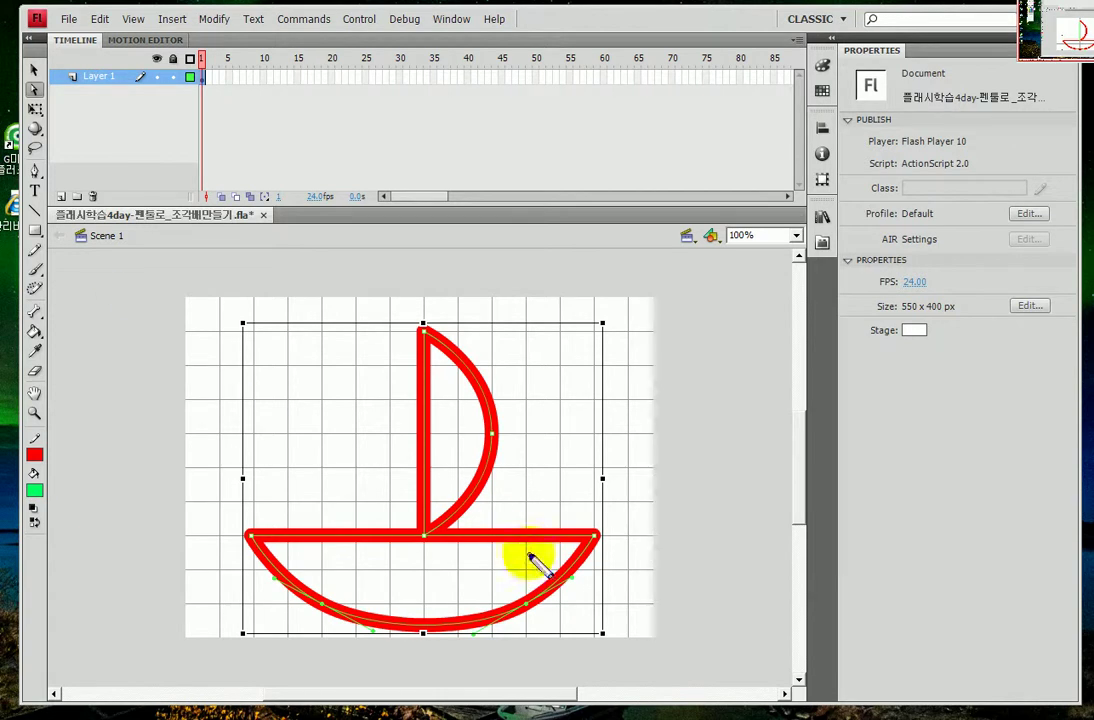
left_click(520, 597)
mouse_move(532, 595)
left_mouse_down()
mouse_move(572, 578)
mouse_move(555, 572)
mouse_move(591, 562)
mouse_move(575, 592)
left_mouse_up()
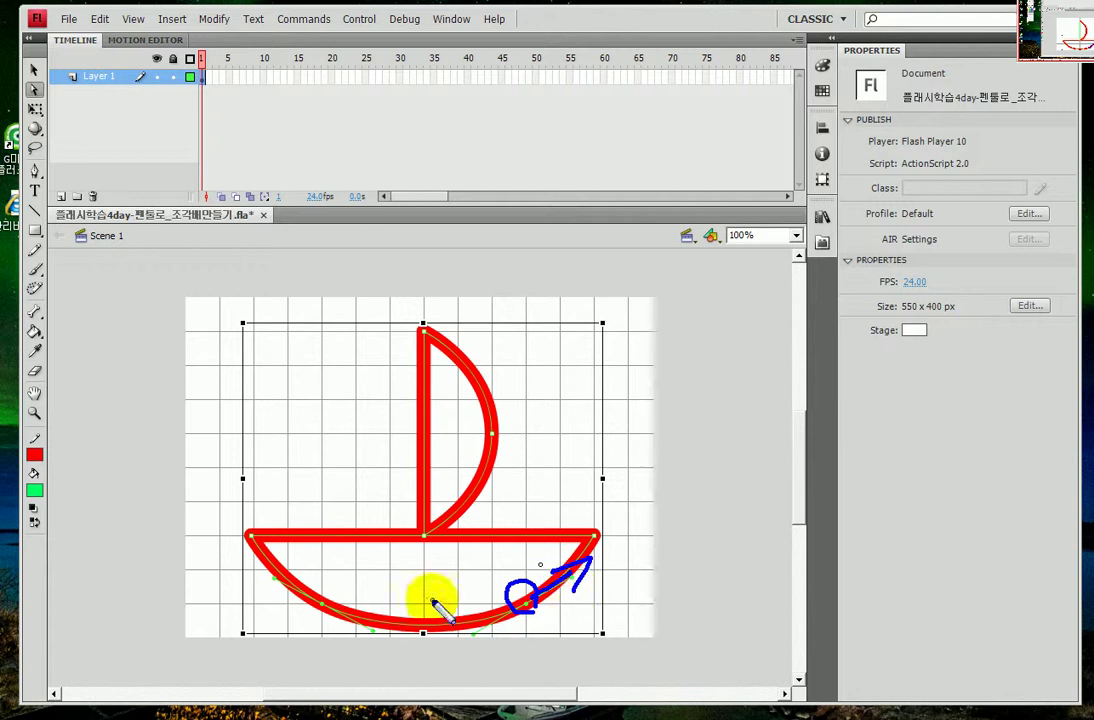
key("Escape")
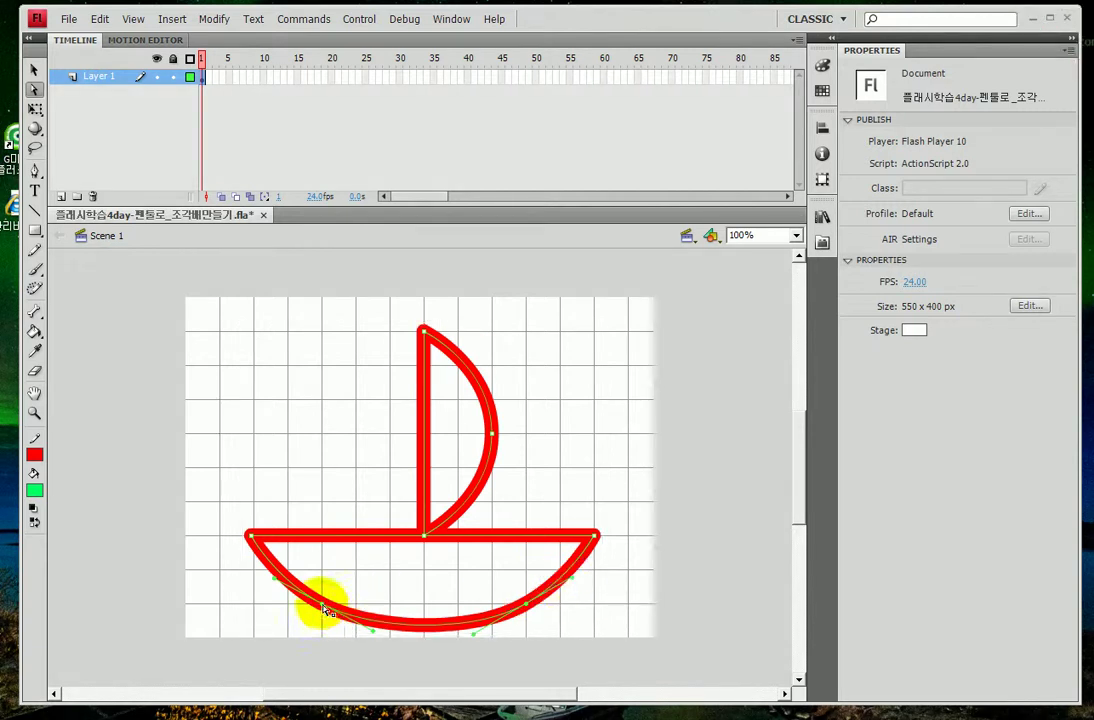
- Nudge the inner curve handle of the hull's bottom-left anchor point slightly up toward its anchor
left_click(366, 632)
left_click(343, 612)
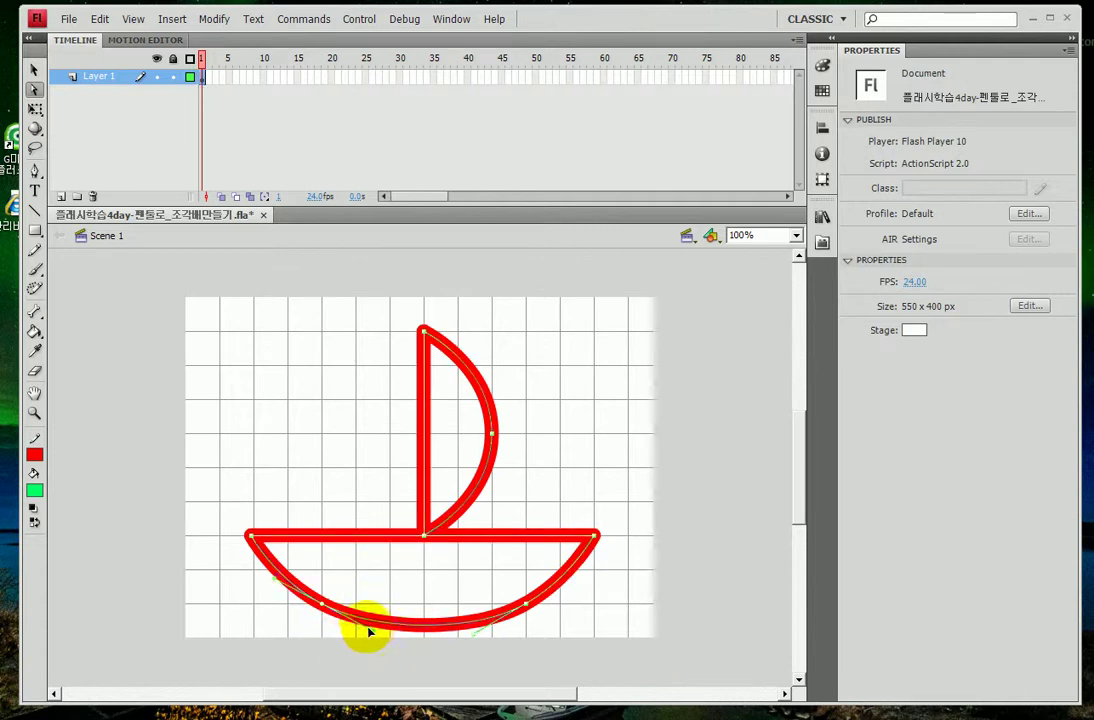
left_click(317, 623)
left_click_drag(330, 620, 380, 648)
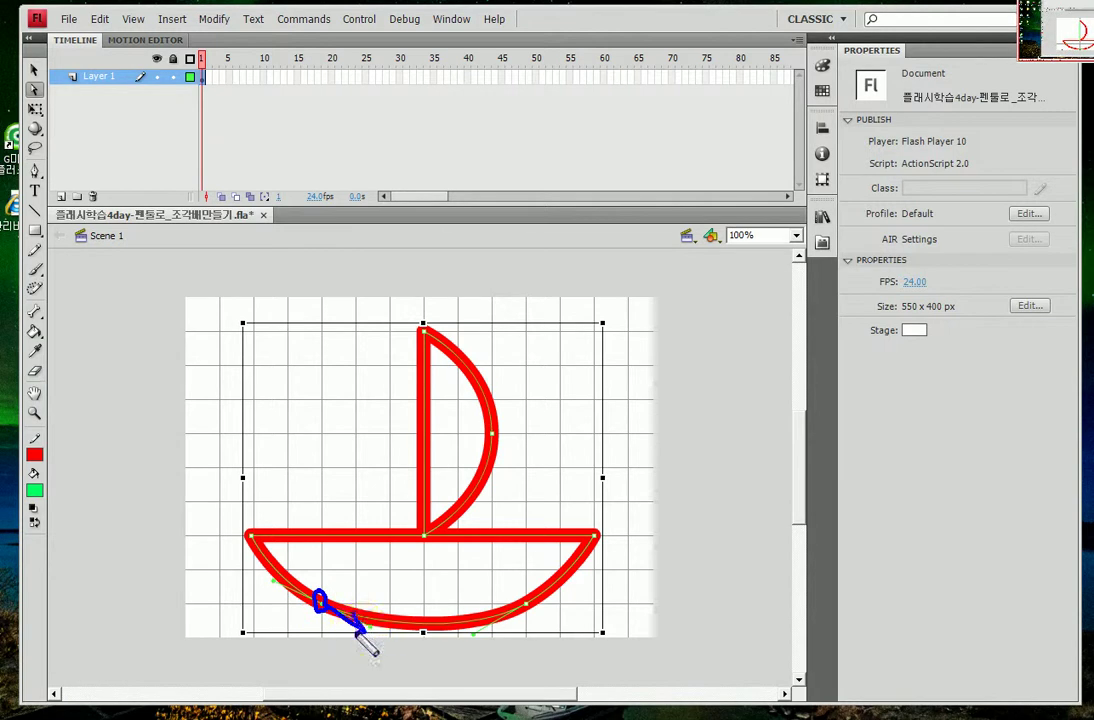
key("Escape")
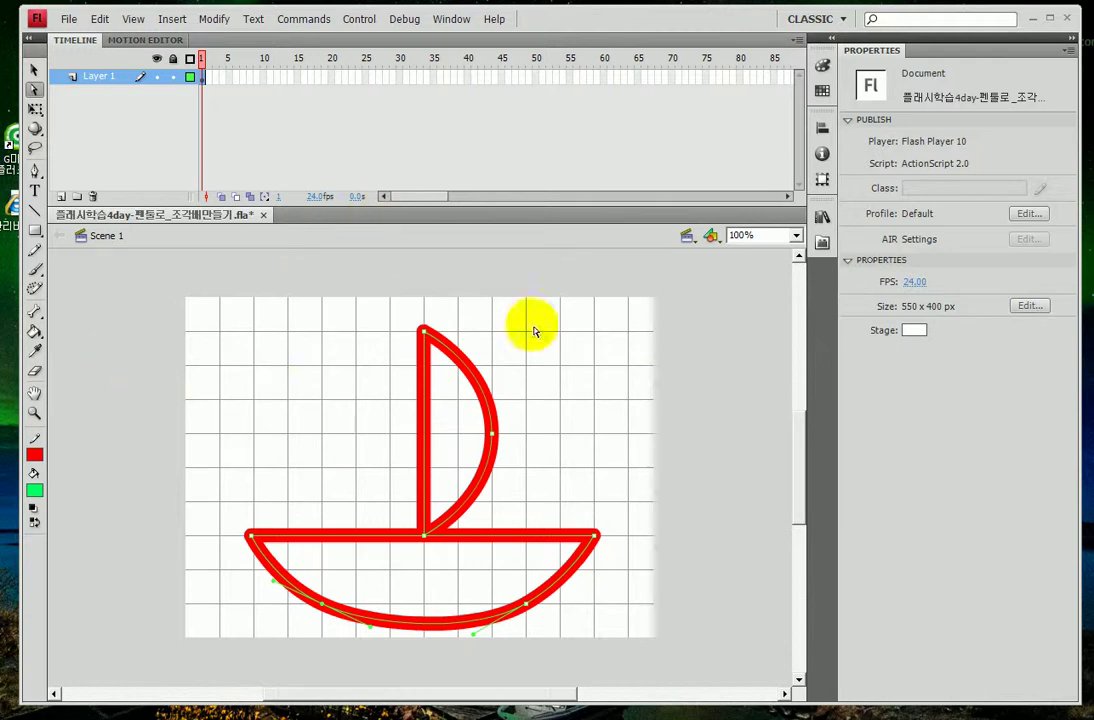
- Select the whole boat with the Selection tool, reduce its stroke thickness to about 6.70, and deselect it
left_click(34, 70)
left_click_drag(217, 311, 614, 580)
left_click_drag(916, 244, 908, 240)
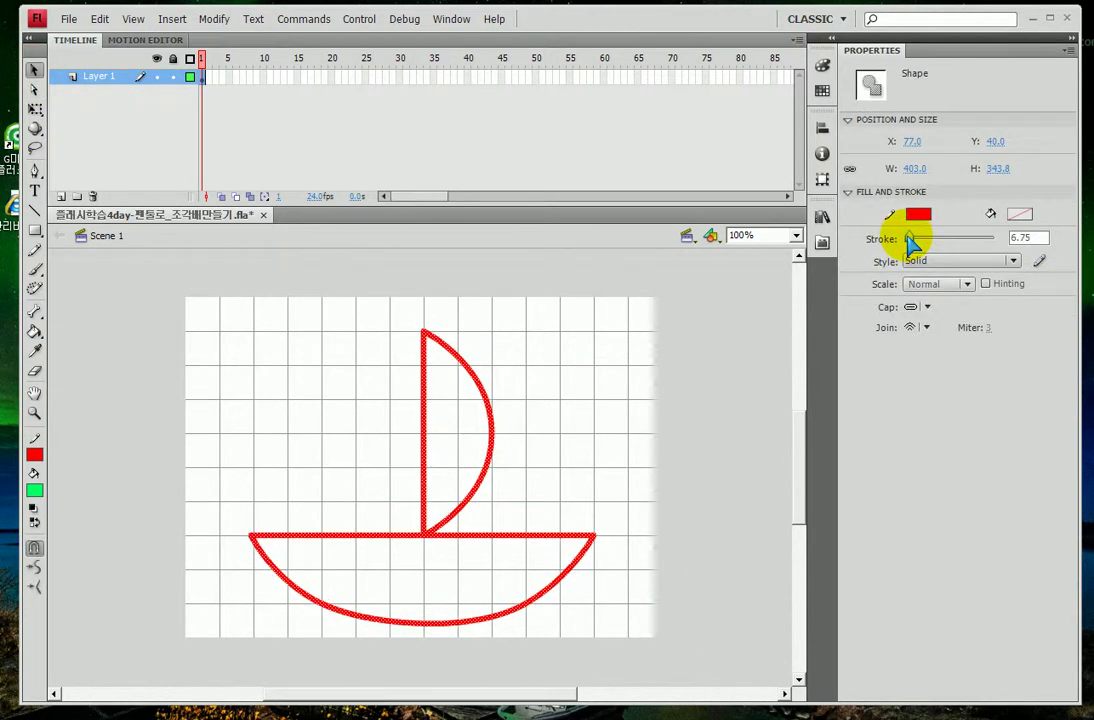
left_click(131, 309)
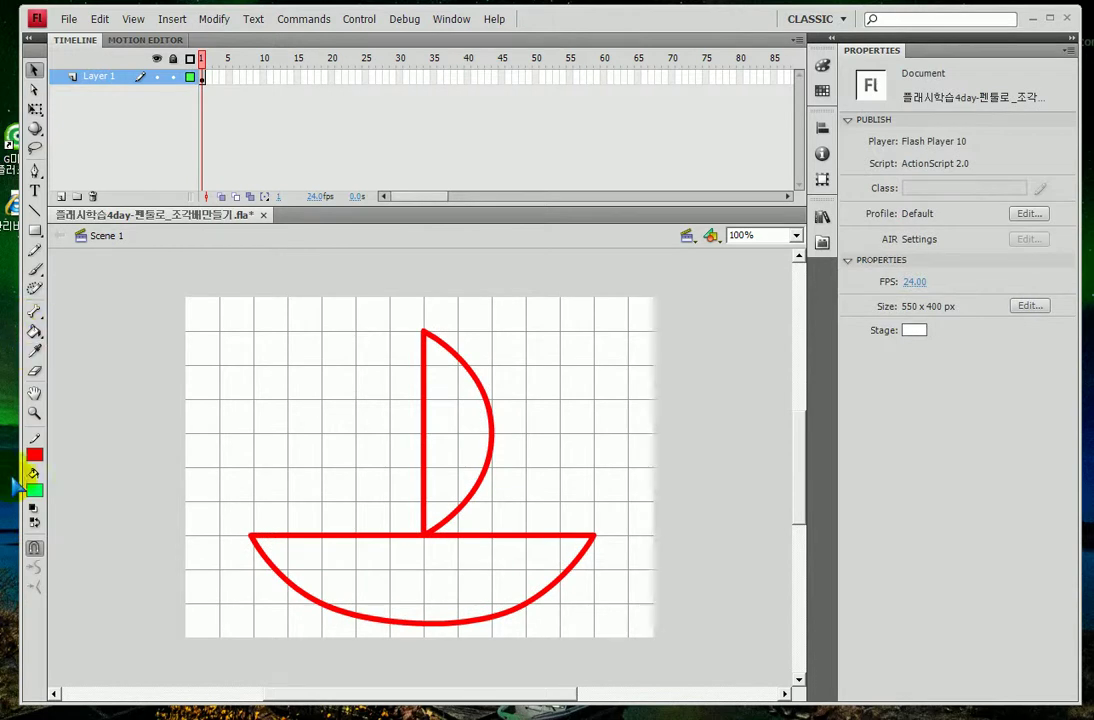
- Set the Paint Bucket fill to the red-to-black gradient preset and change the gradient type to Linear
left_click(34, 331)
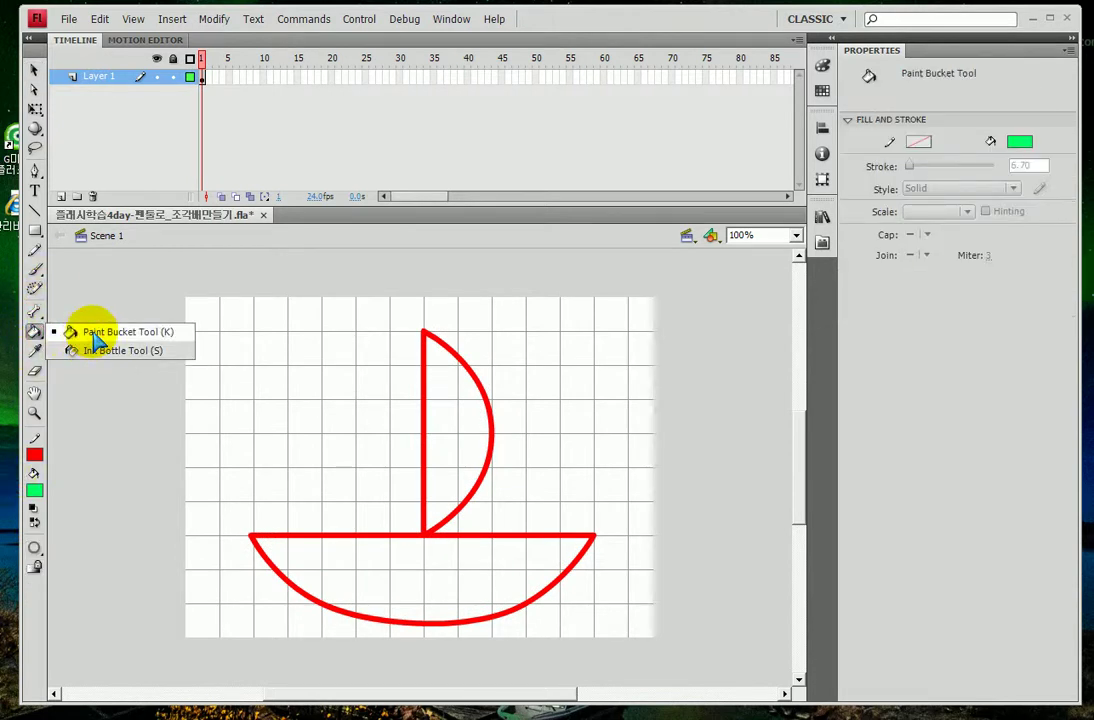
left_click(85, 331)
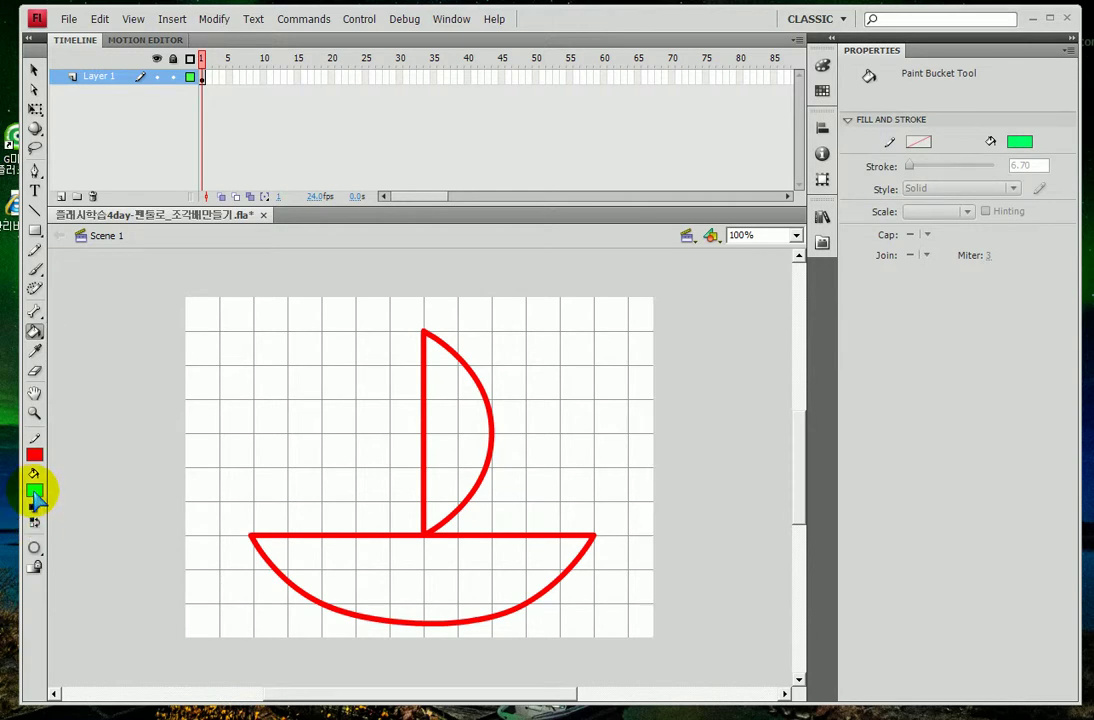
left_click(34, 491)
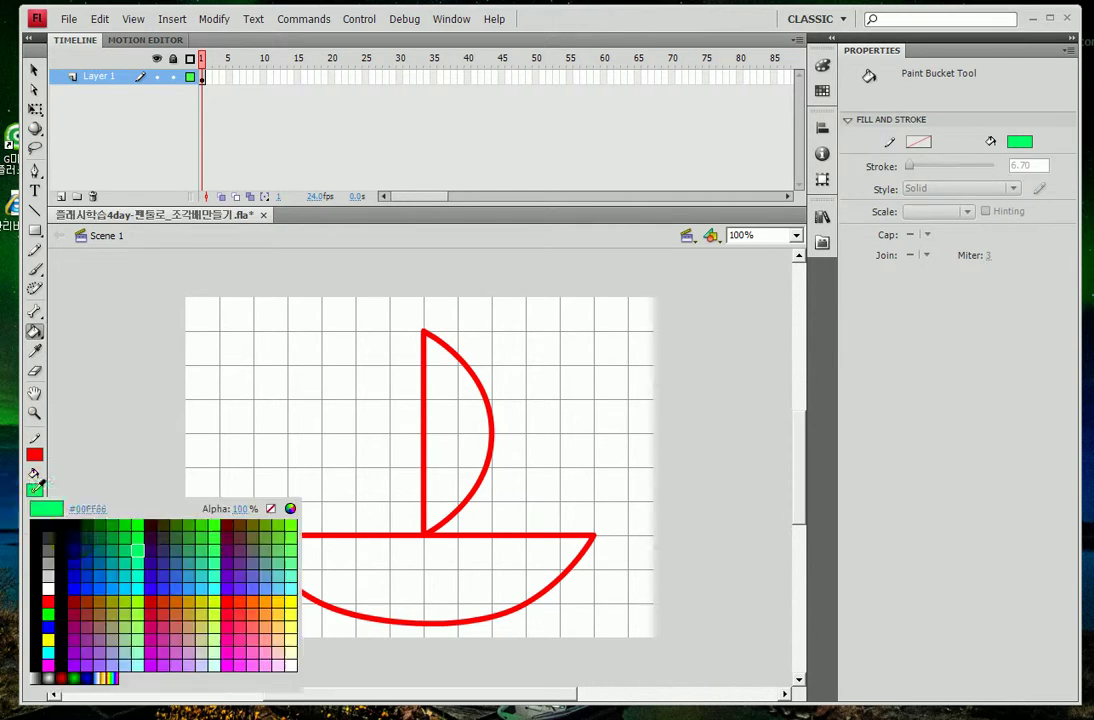
left_click(60, 677)
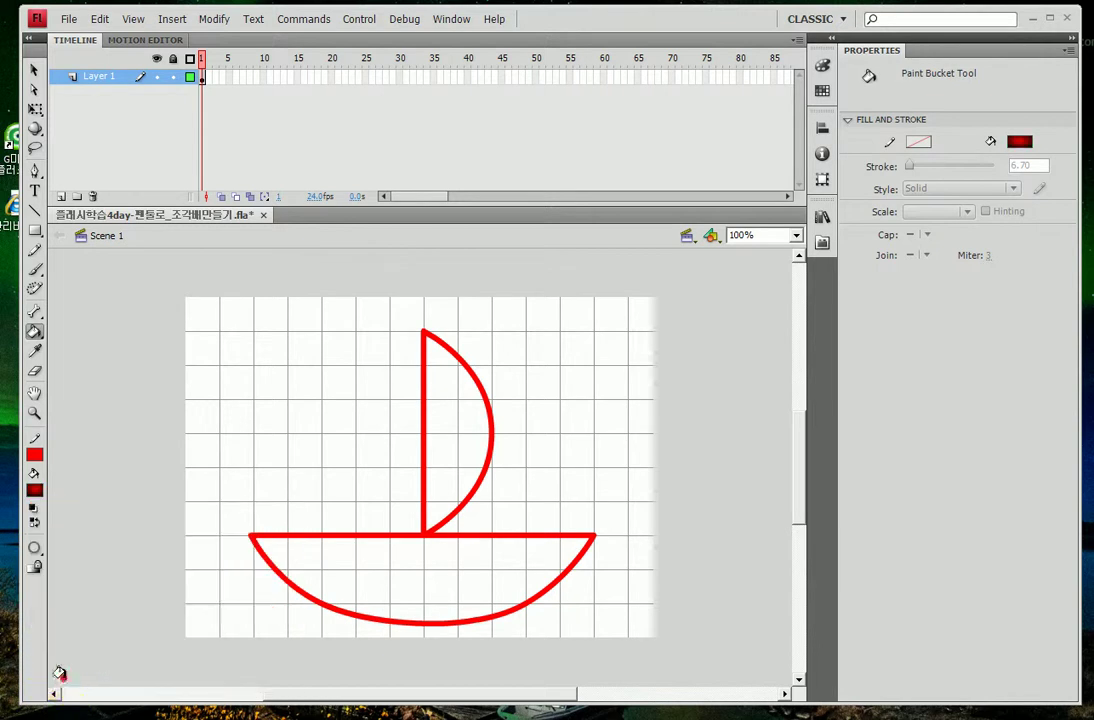
left_click(823, 65)
left_click(789, 81)
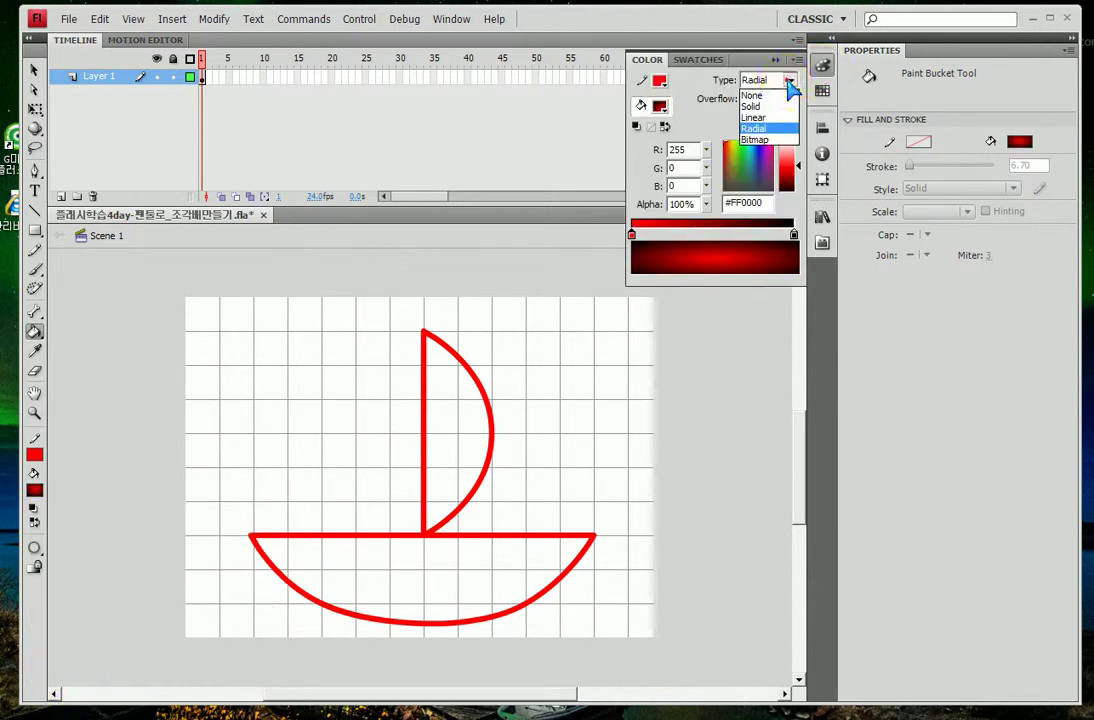
left_click(781, 117)
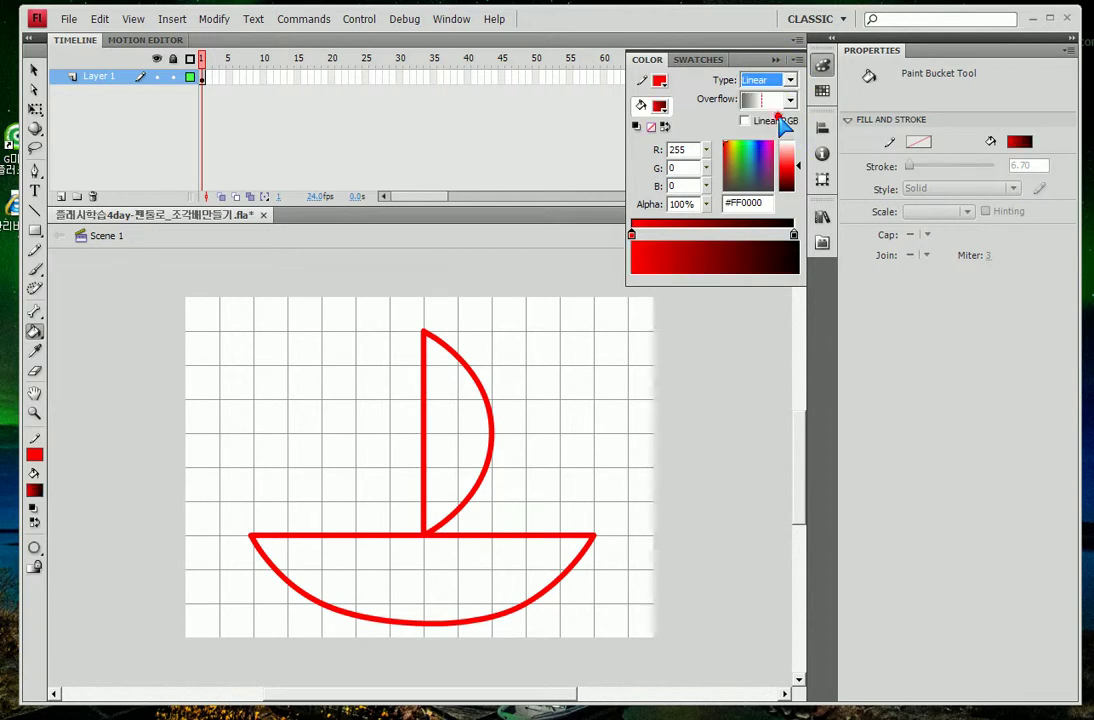
- Fill only the sail with the linear gradient, directed vertically from red at the top to black at the foot
left_click(419, 571)
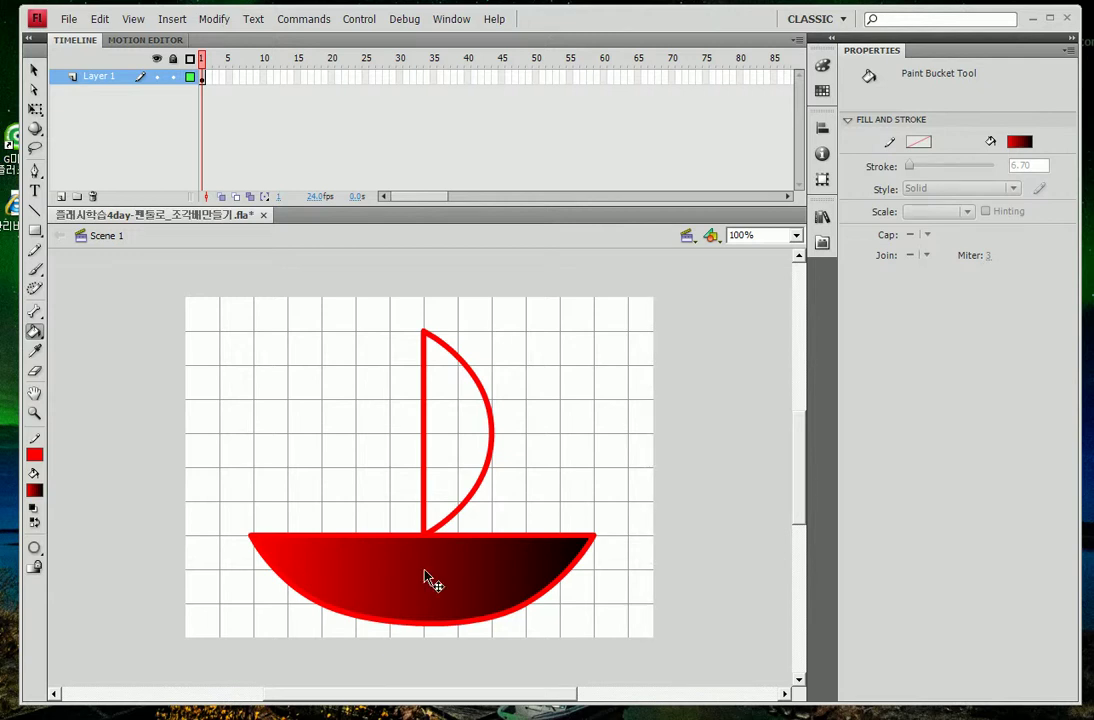
key("ctrl+z")
left_click(440, 426)
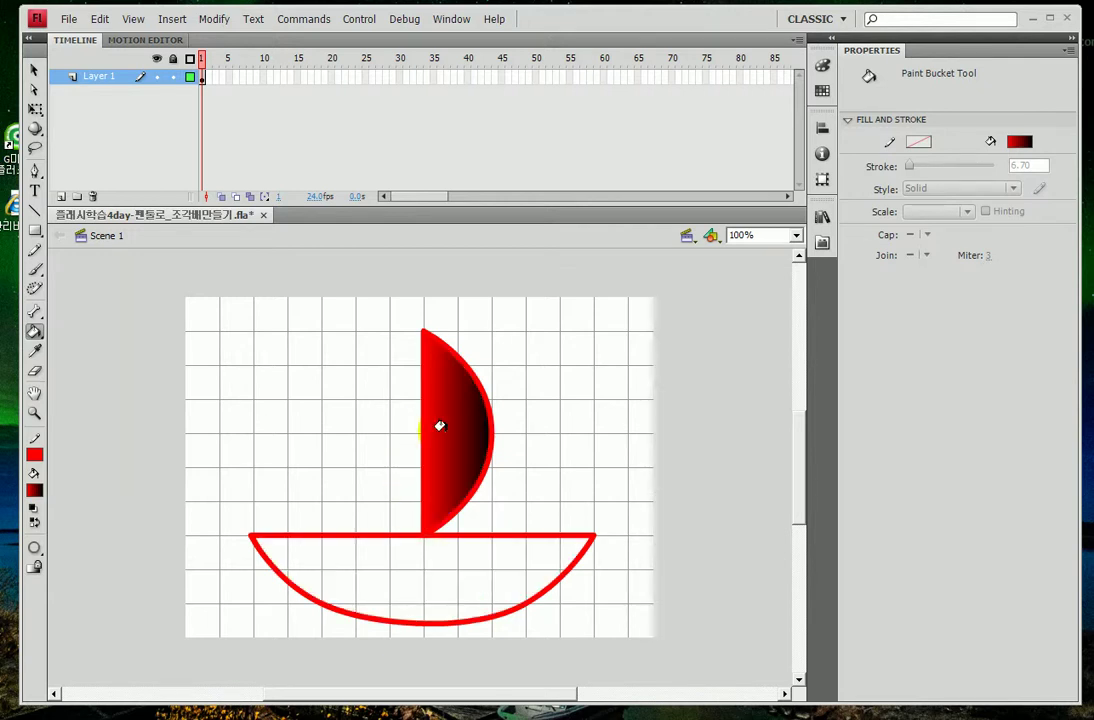
left_click_drag(437, 413, 435, 457)
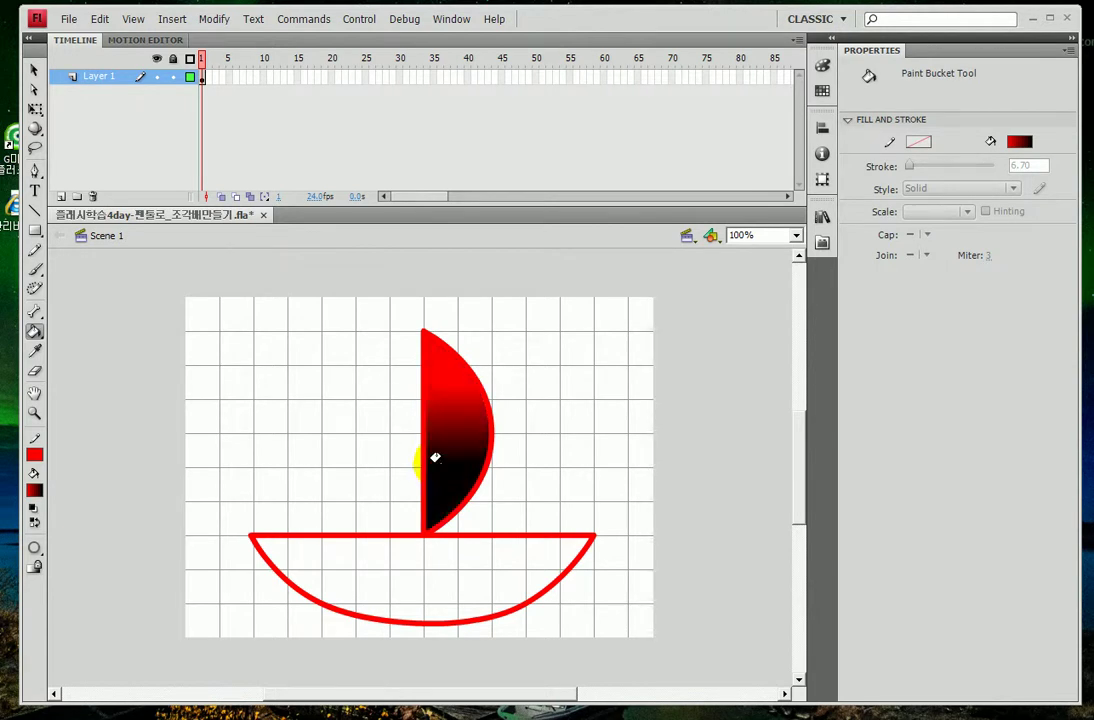
left_click(443, 359)
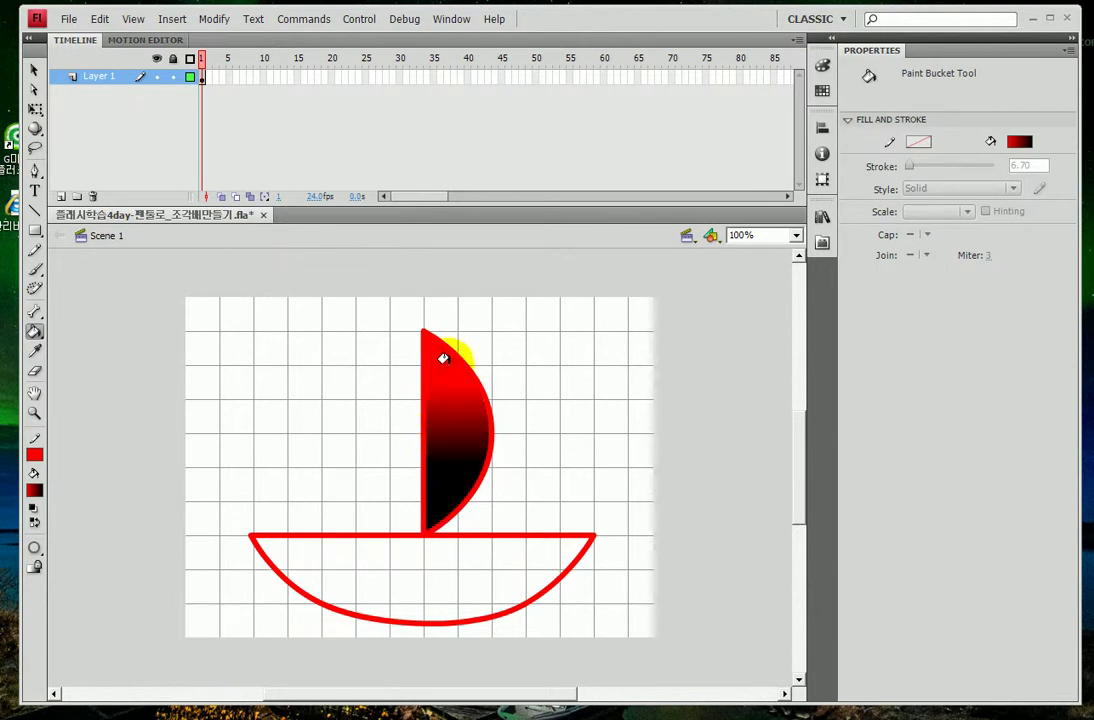
left_click_drag(440, 462, 440, 471)
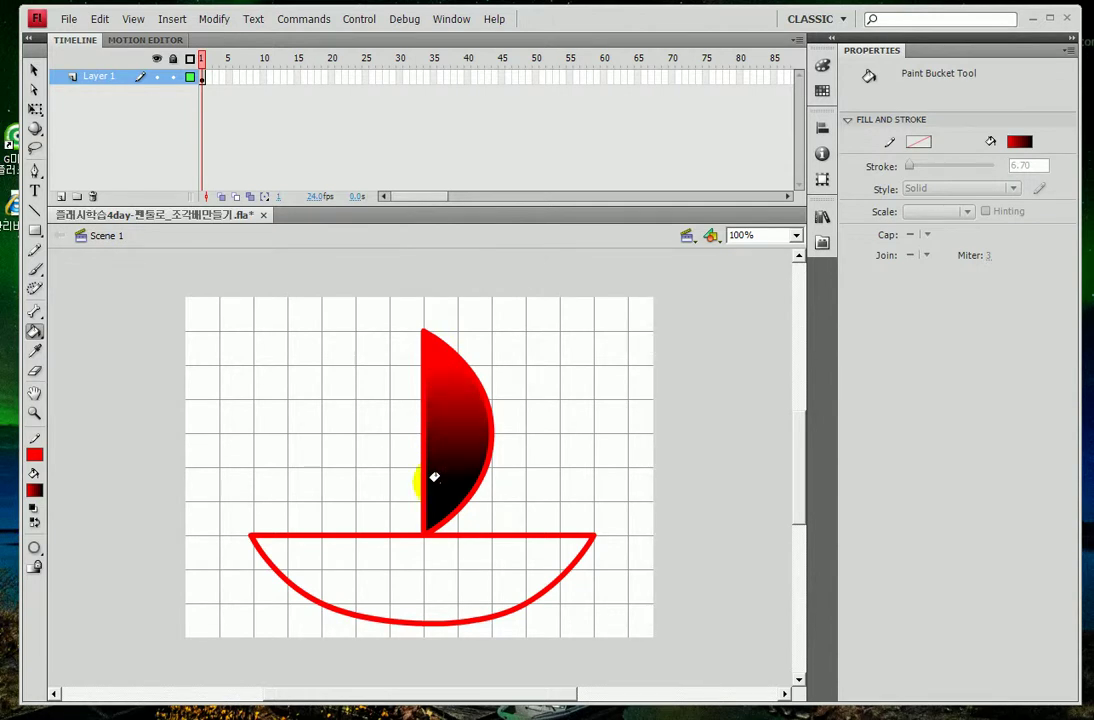
- Fill the hull with a solid green using the Paint Bucket tool
left_click(34, 489)
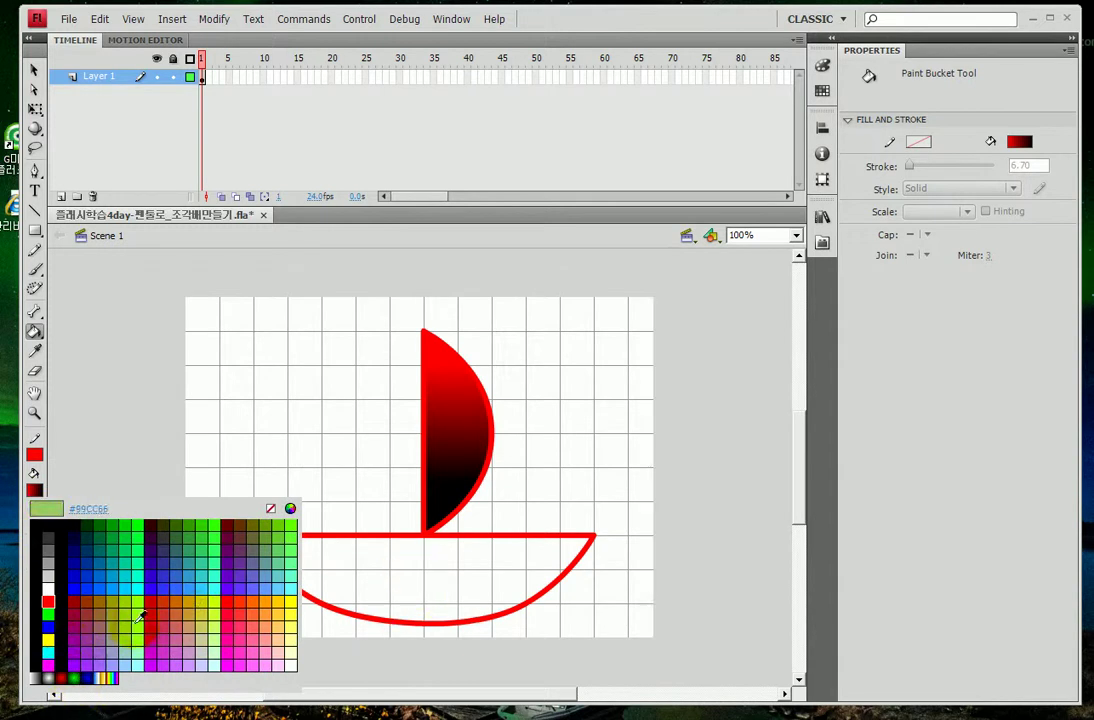
left_click(73, 678)
left_click(360, 563)
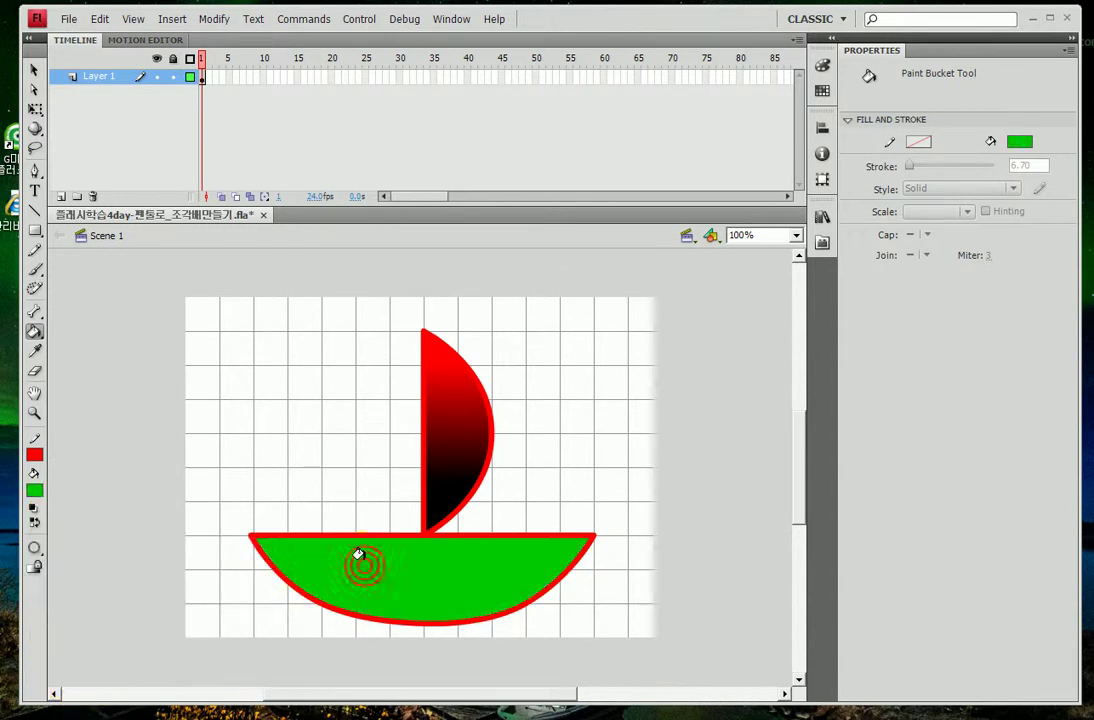
- Fill the hull with the green-to-black radial gradient centred below the mast, and open the gradient's color settings
left_click(34, 489)
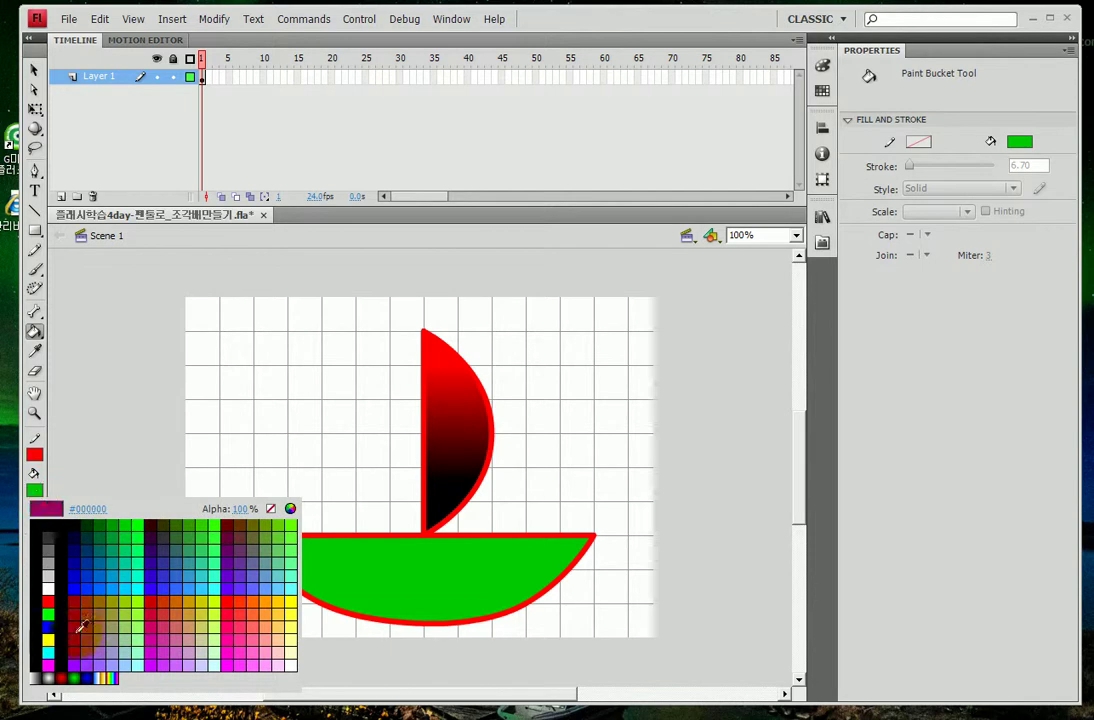
left_click(74, 679)
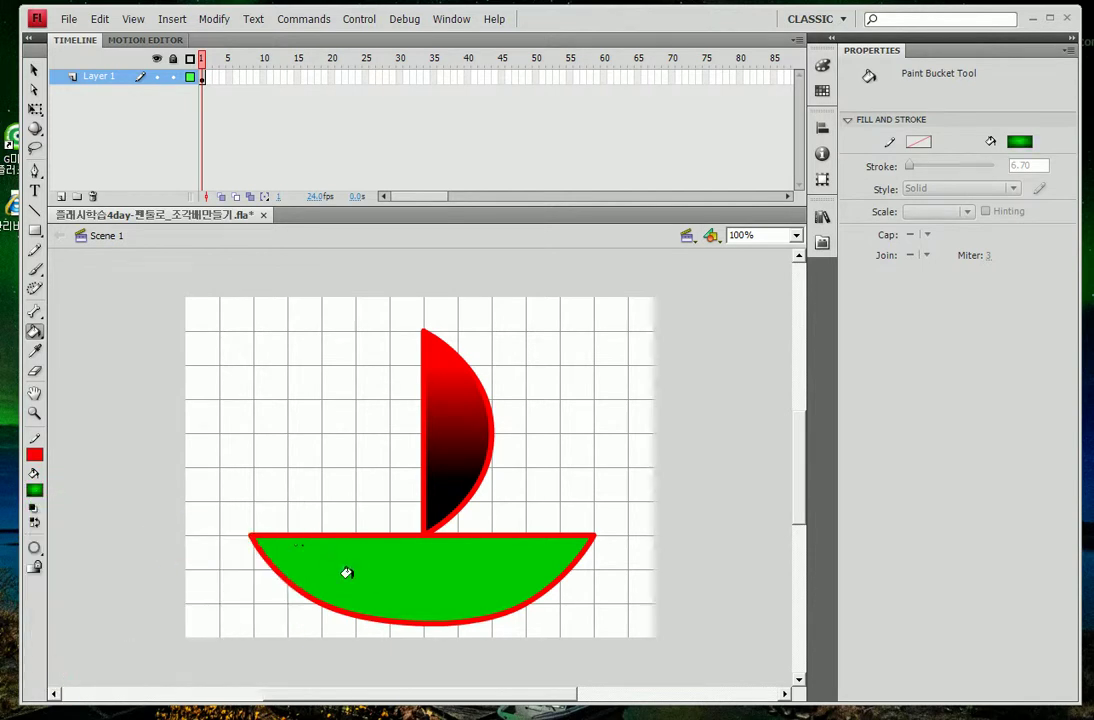
left_click(419, 566)
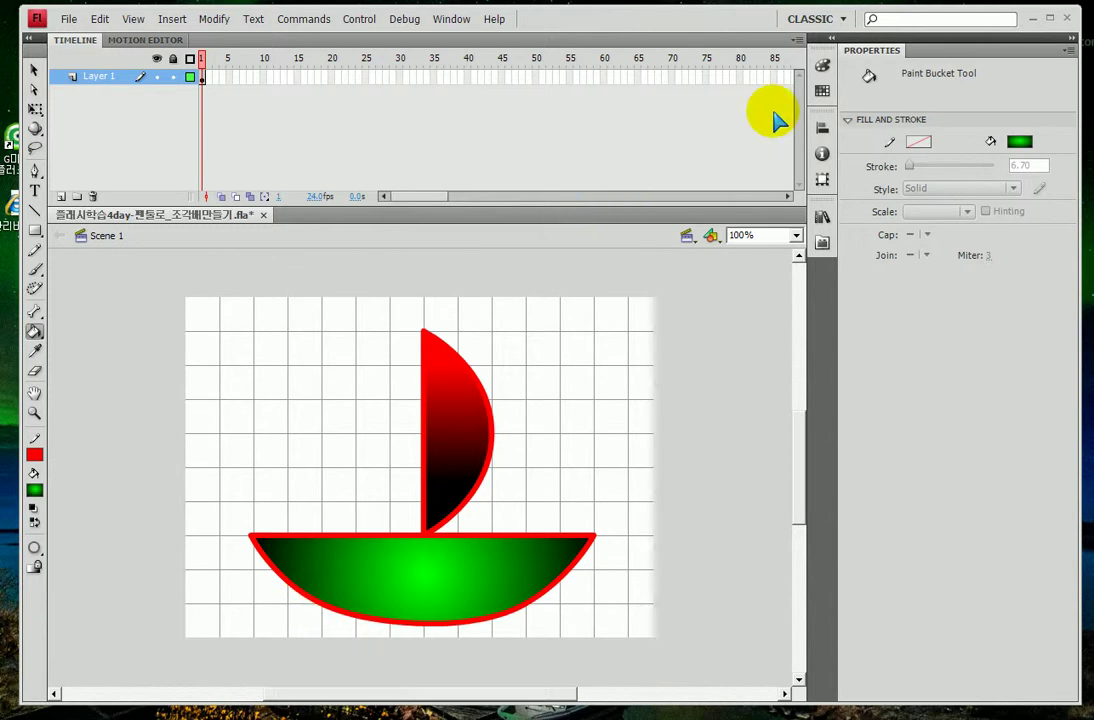
left_click(822, 66)
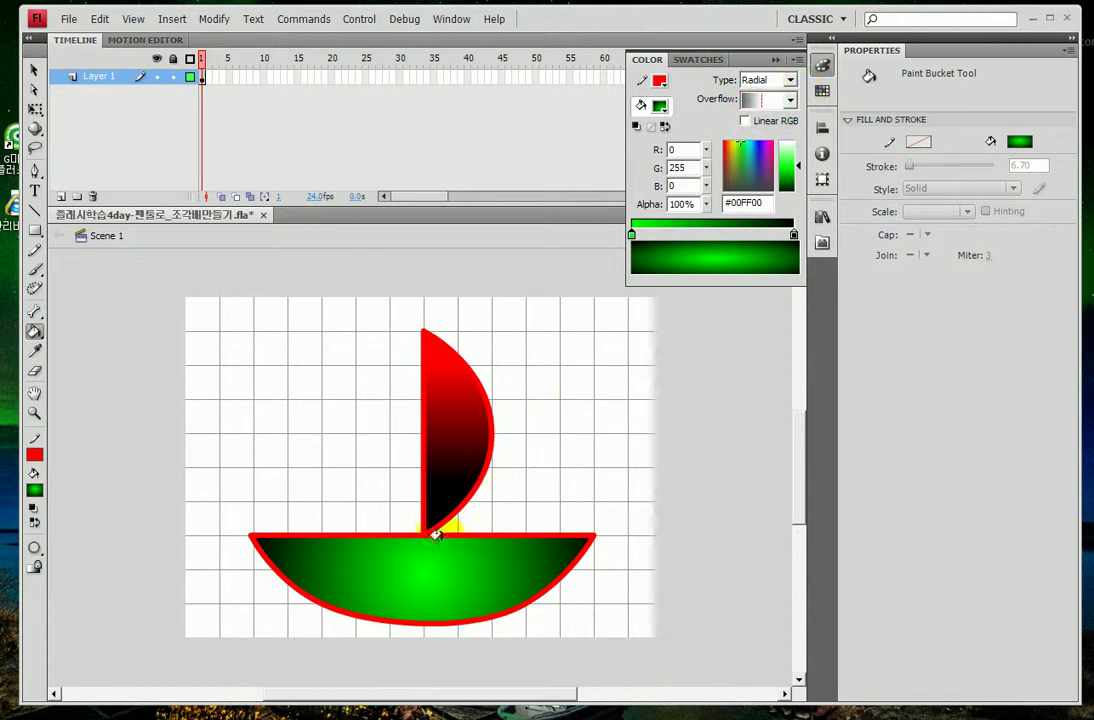
- Refill the hull with the green-to-black radial gradient, placing its bright centre in the left part of the hull
left_click(498, 569)
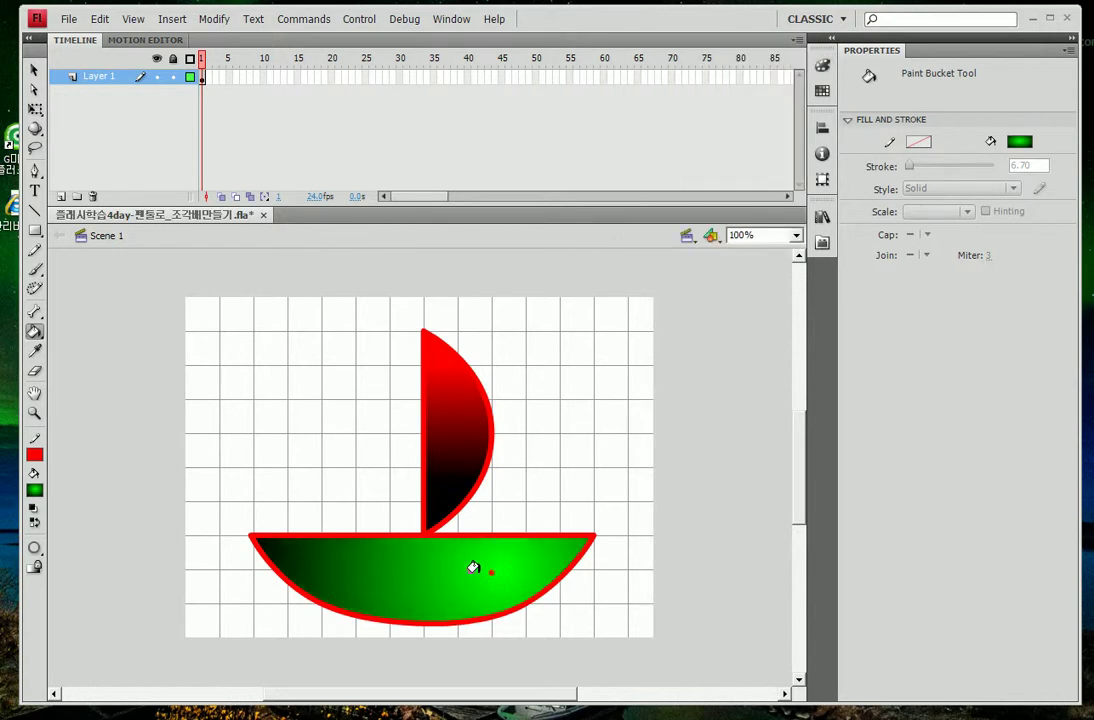
left_click(358, 569)
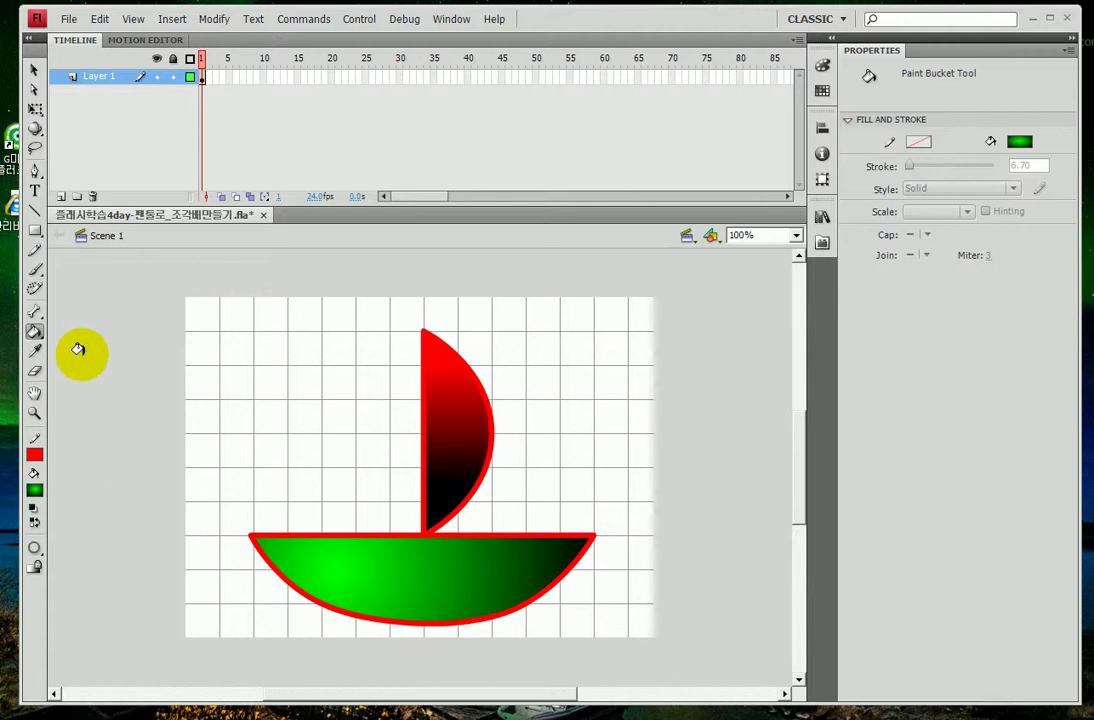
- Hide the stage grid and turn off Snap to Grid
left_click(100, 19)
mouse_move(133, 23)
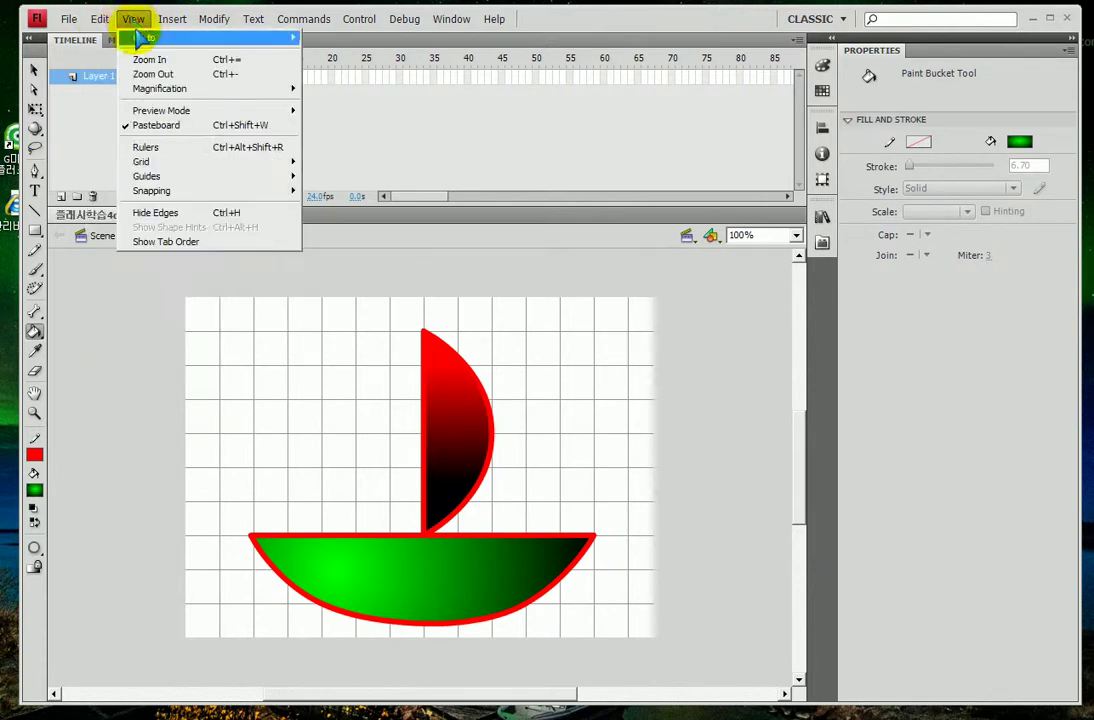
mouse_move(145, 164)
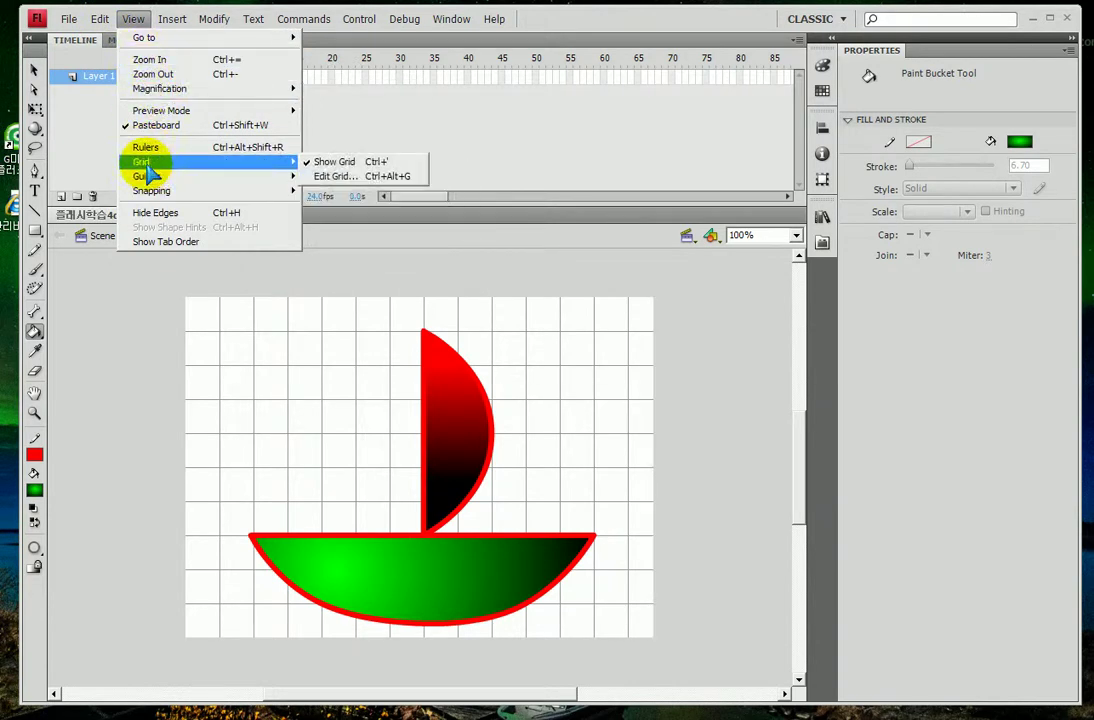
left_click(305, 162)
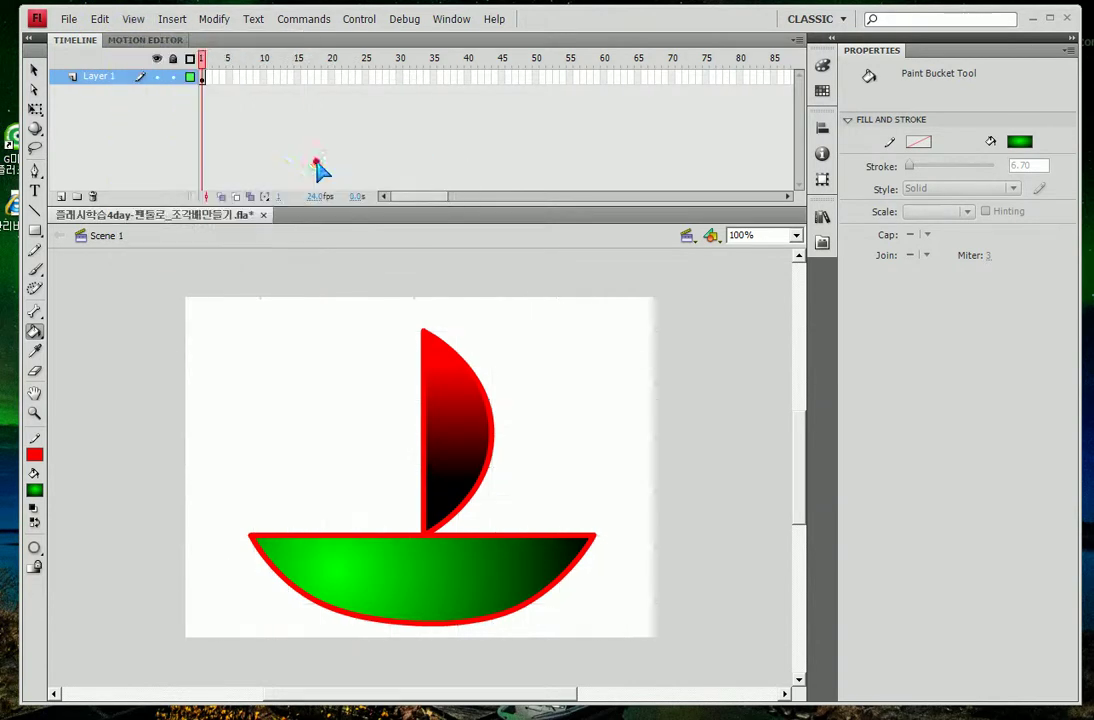
left_click(131, 20)
mouse_move(183, 192)
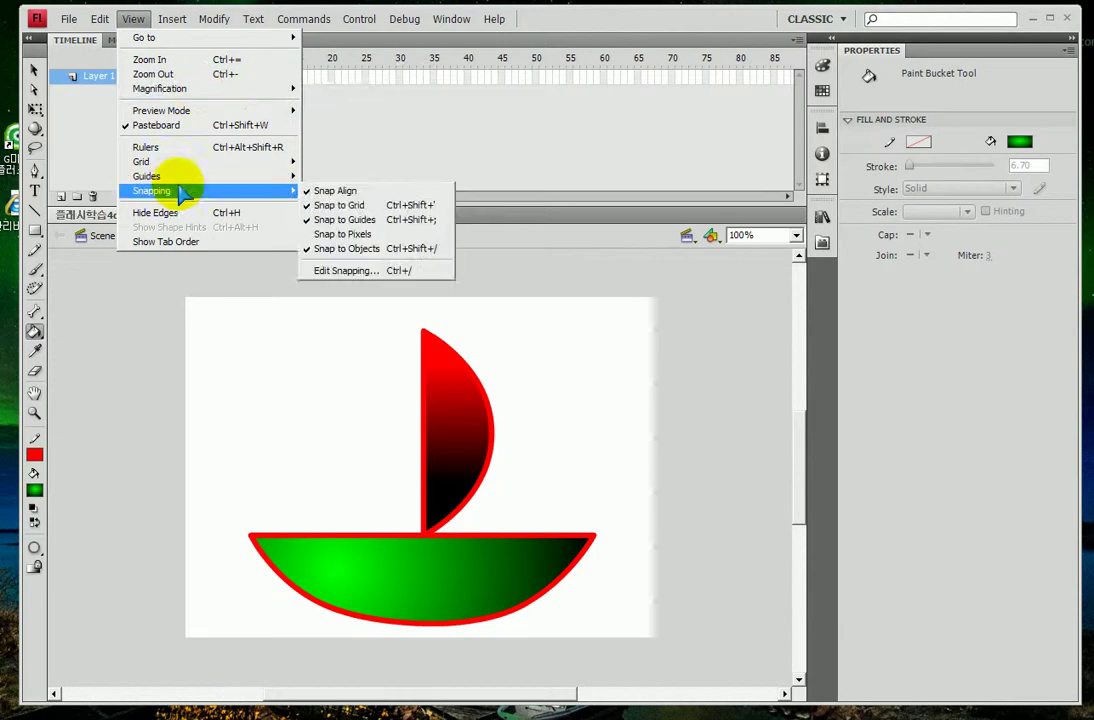
mouse_move(181, 165)
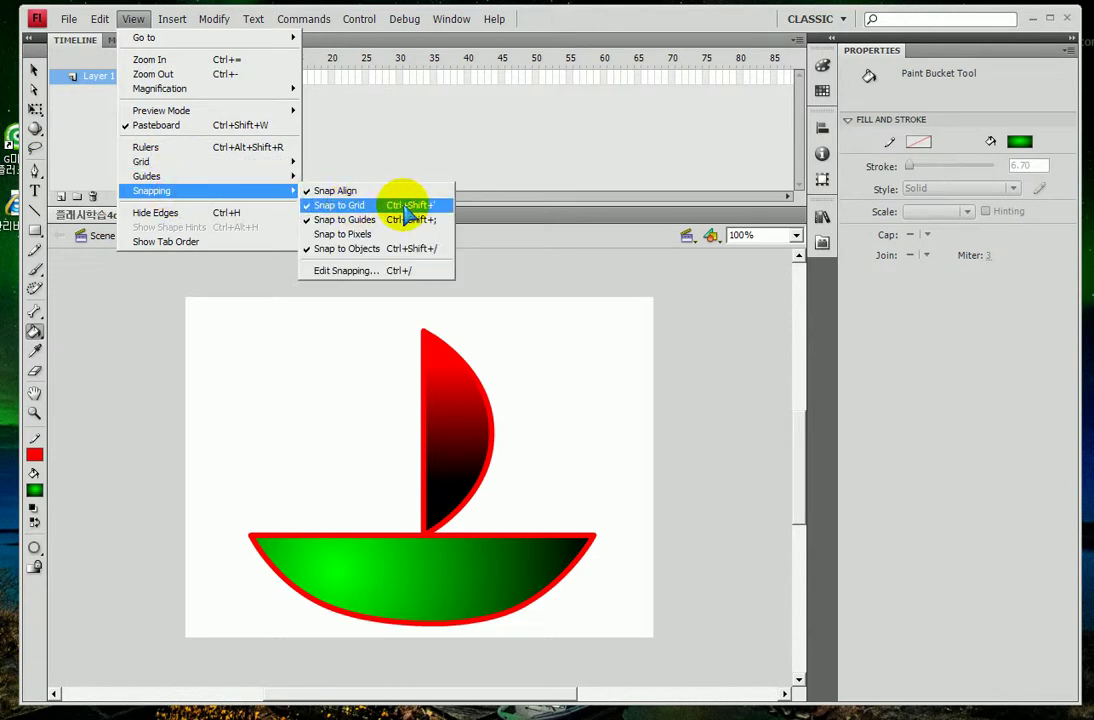
left_click(404, 206)
- Select the whole boat, scale it down to about 164 × 140 px, and move it just off the stage's left side
left_click(34, 70)
left_click_drag(151, 293, 671, 654)
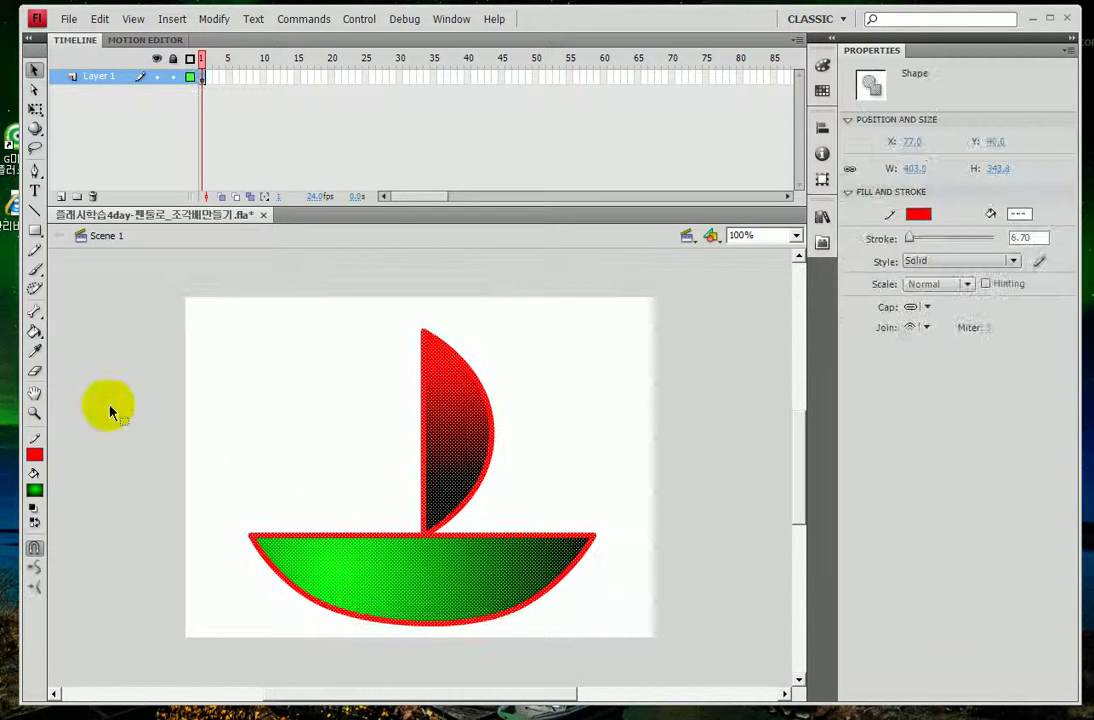
left_click(34, 108)
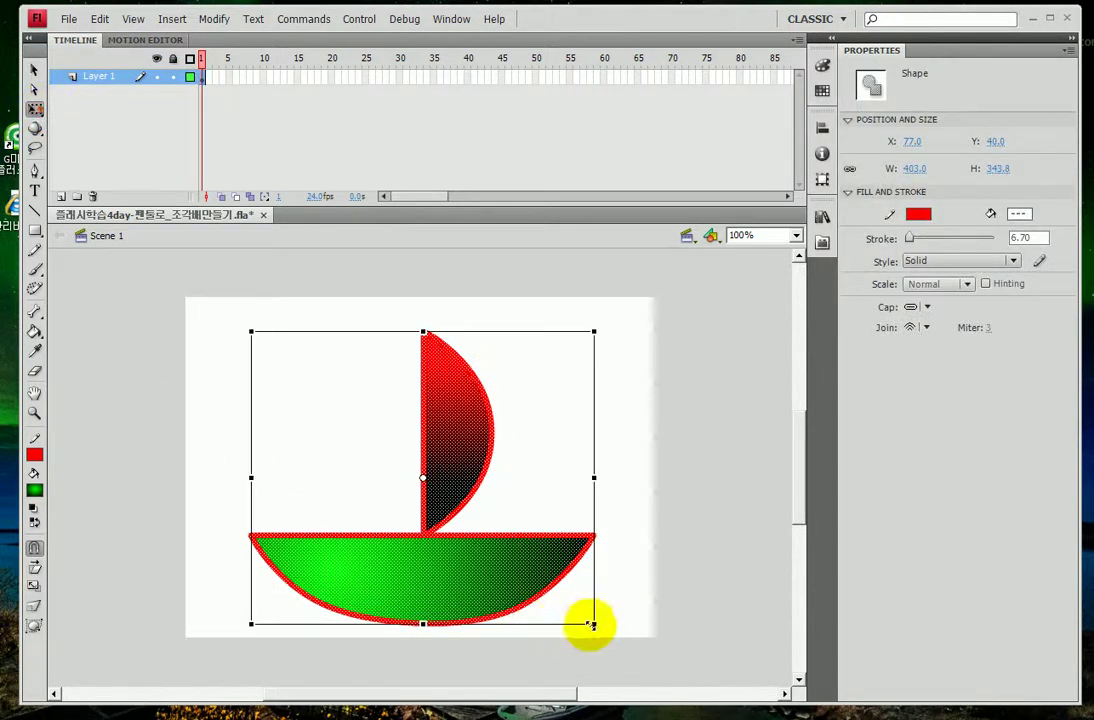
left_click_drag(594, 625, 253, 505)
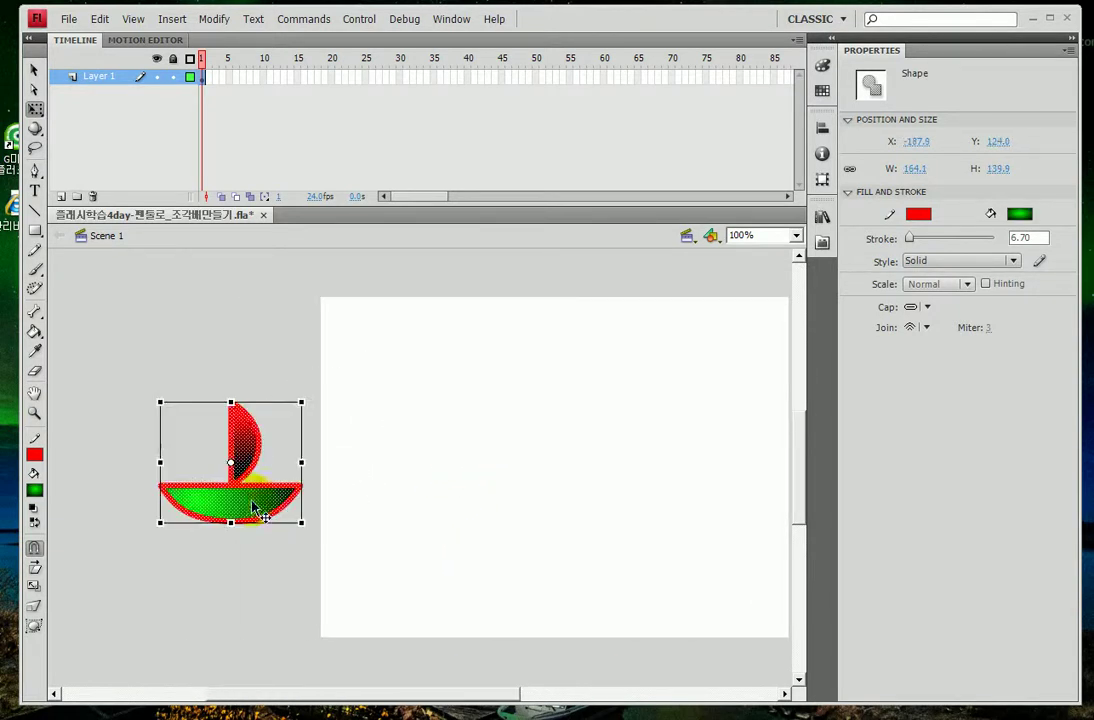
- Convert the boat to a graphic symbol named 배 and check it in the library
key("F8")
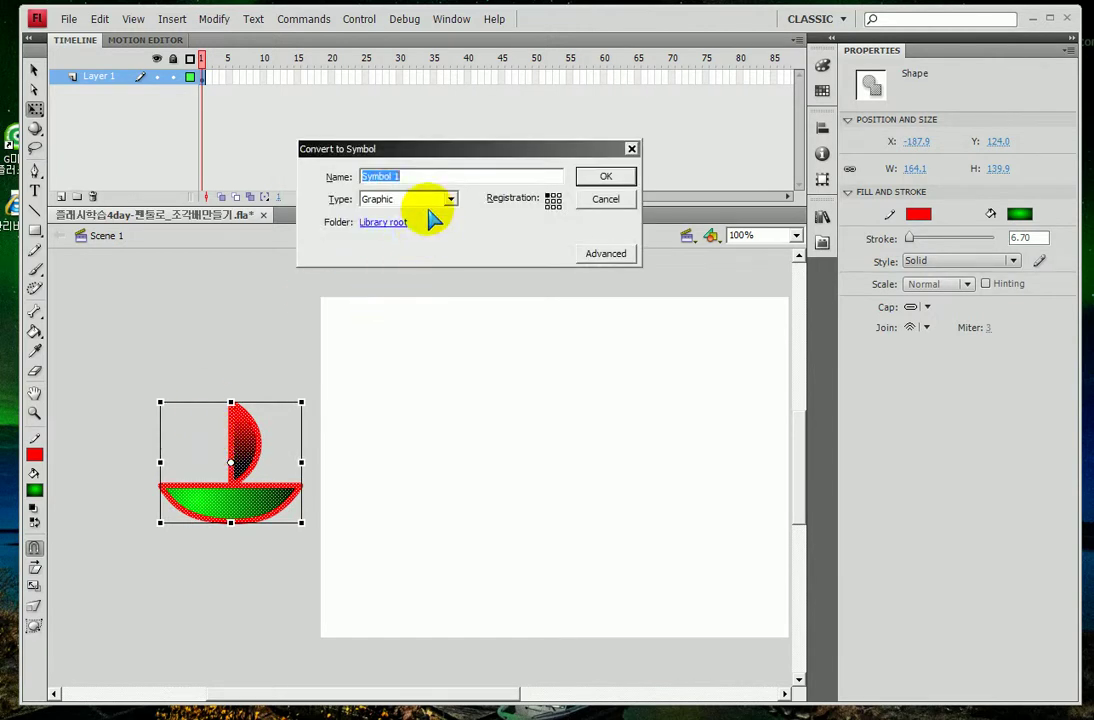
key("Return")
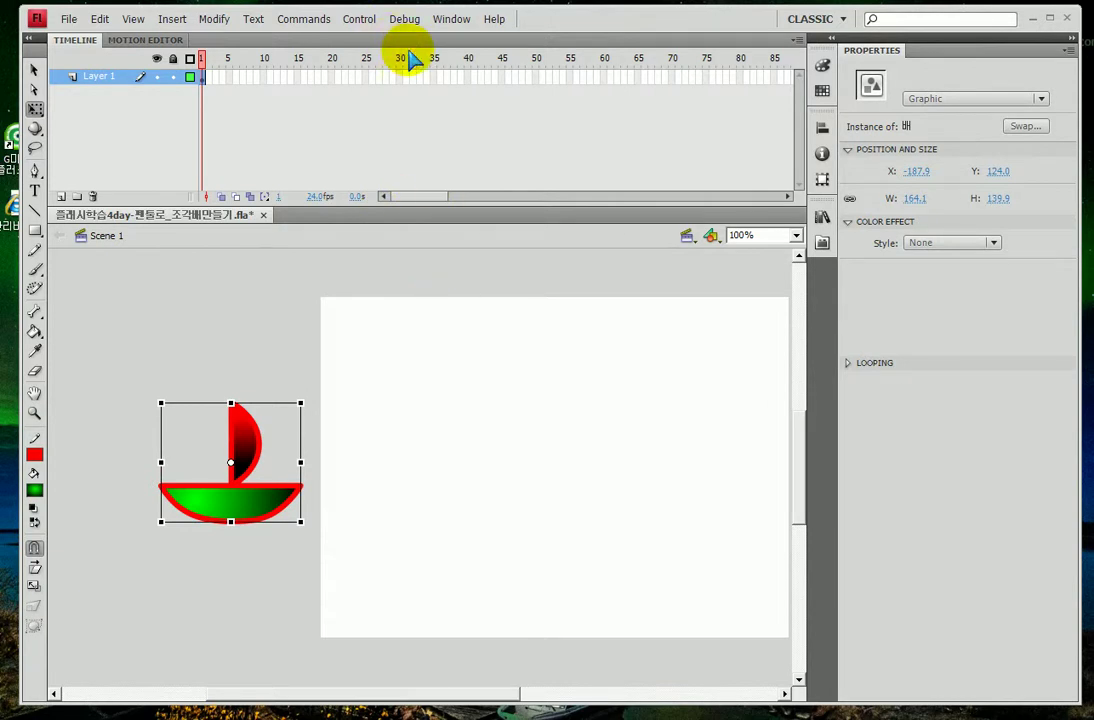
left_click(535, 77)
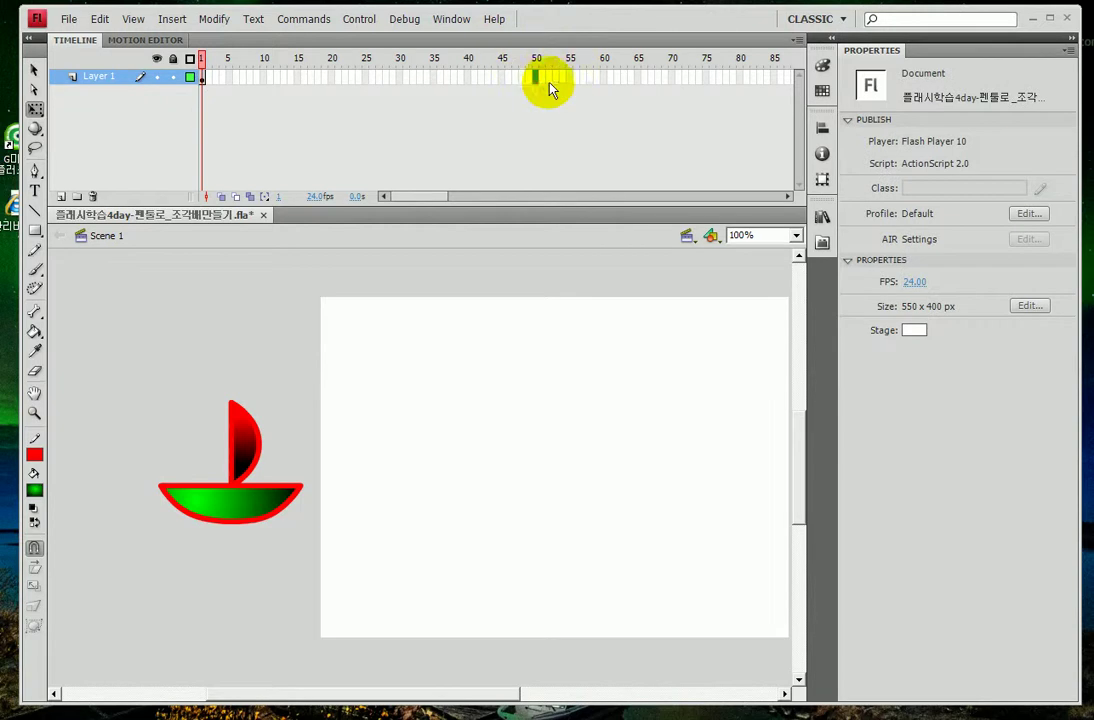
left_click(824, 220)
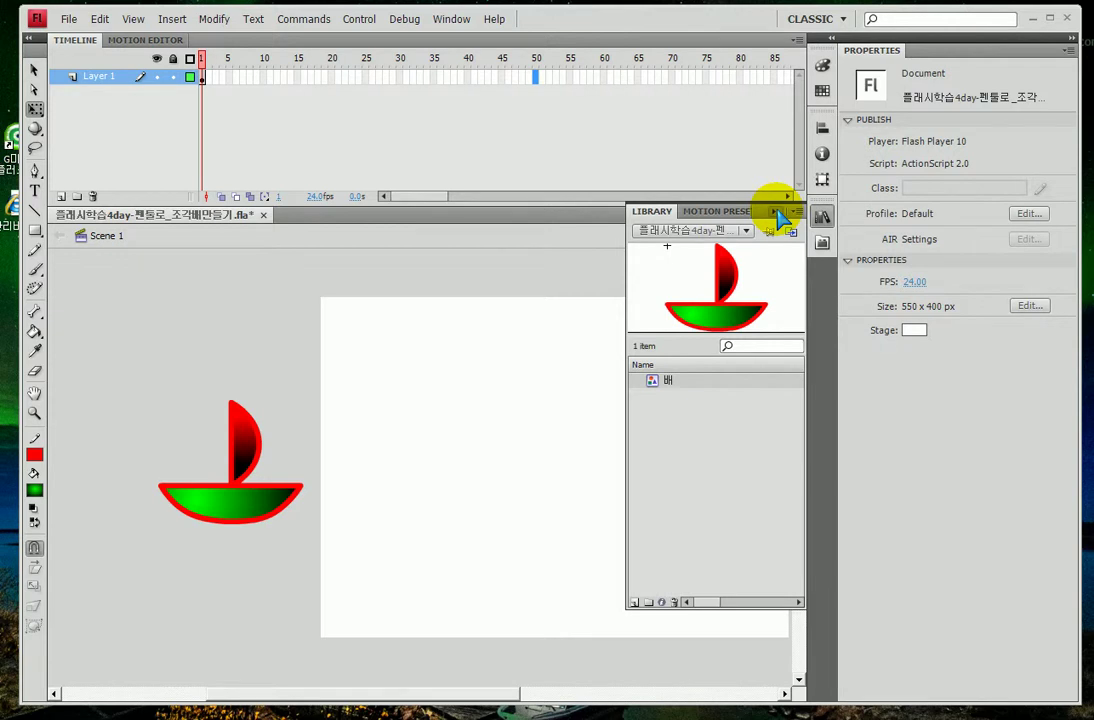
left_click(776, 210)
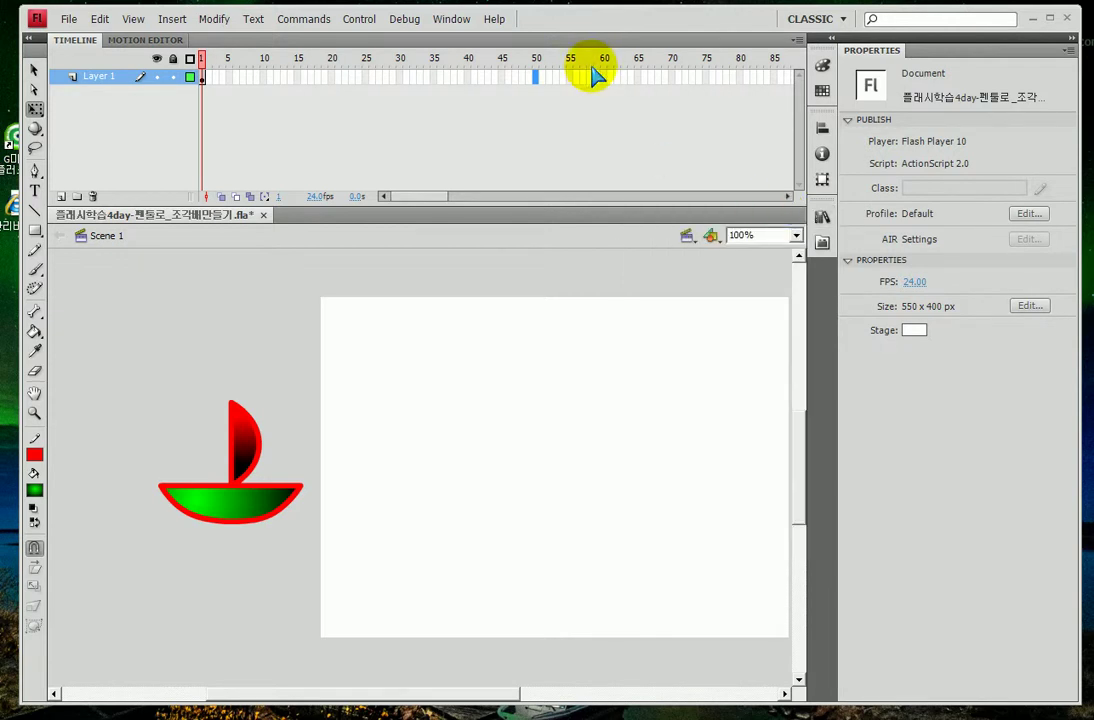
- Insert a keyframe at frame 50 and move the boat there straight across to just beyond the stage's right side
left_click(537, 78)
key("F5")
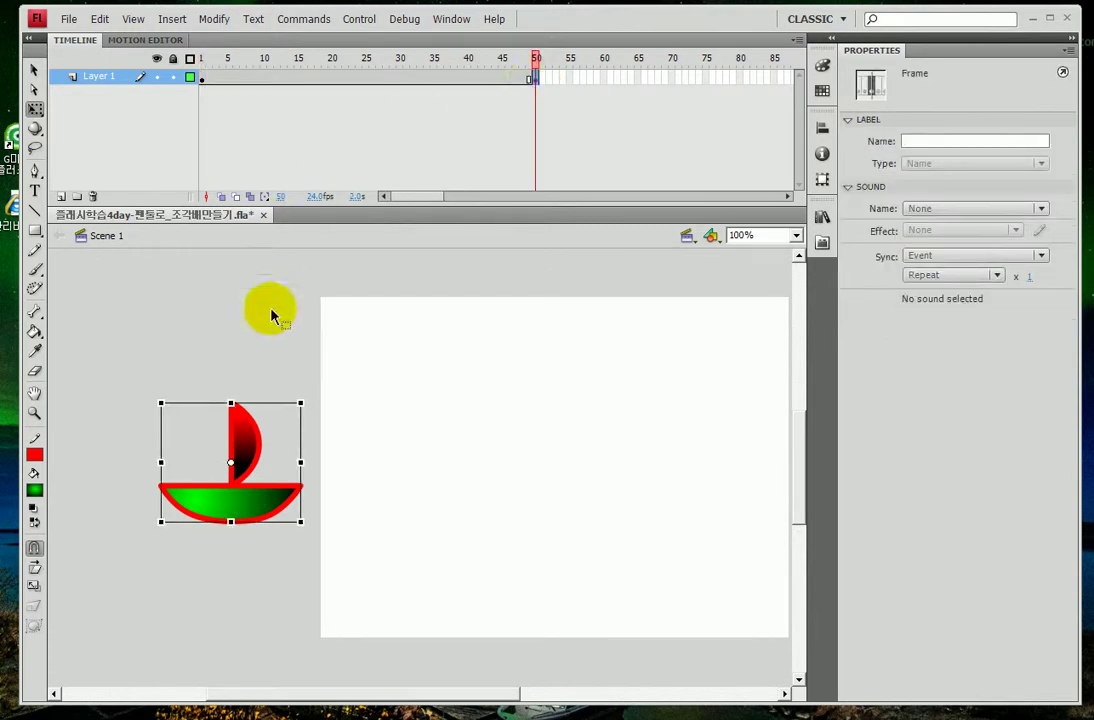
key("ctrl+minus")
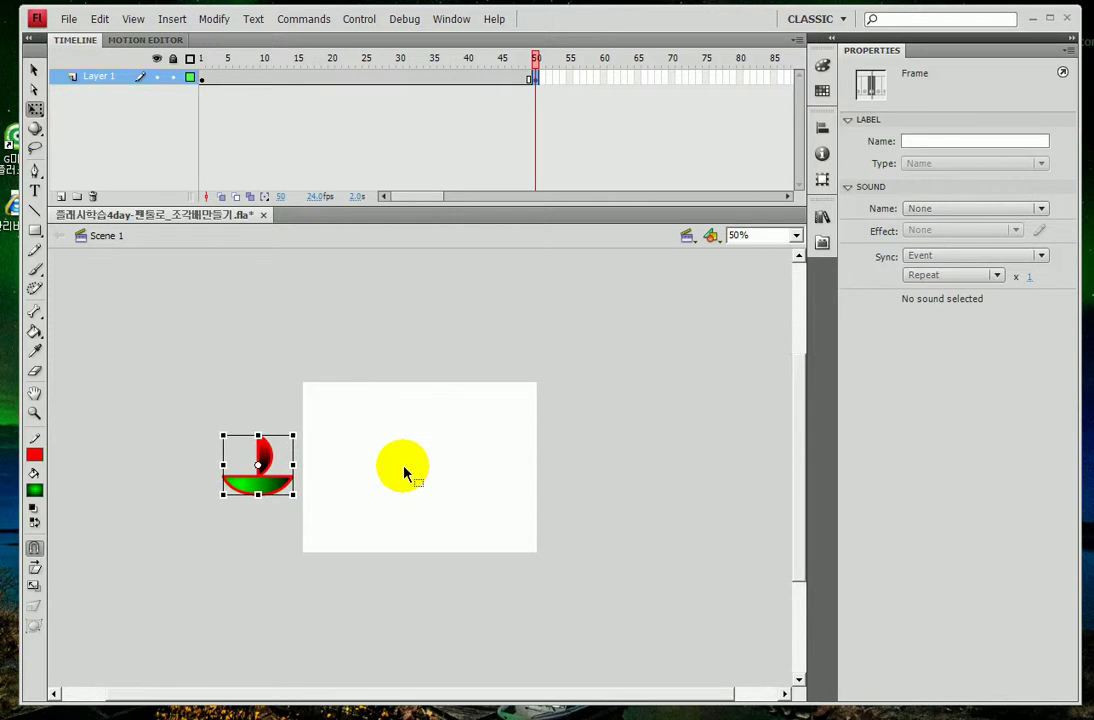
left_click_drag(256, 486, 588, 483)
- Create a classic tween between the keyframes at frames 1 and 50, and test the movie
right_click(367, 78)
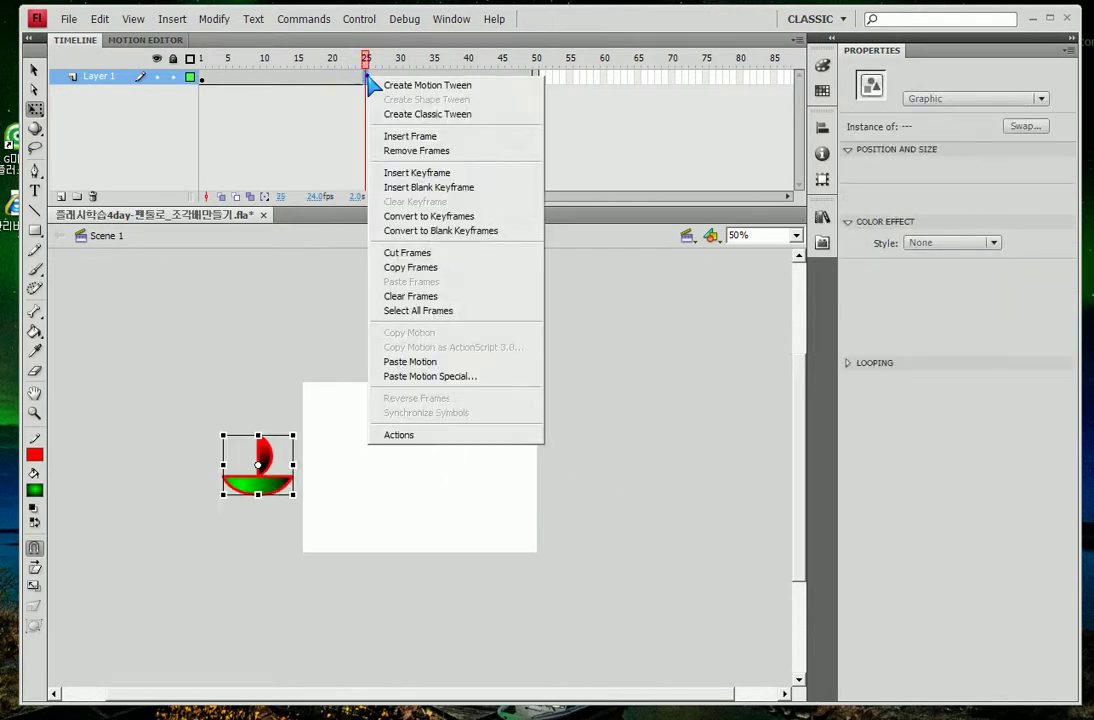
left_click(443, 115)
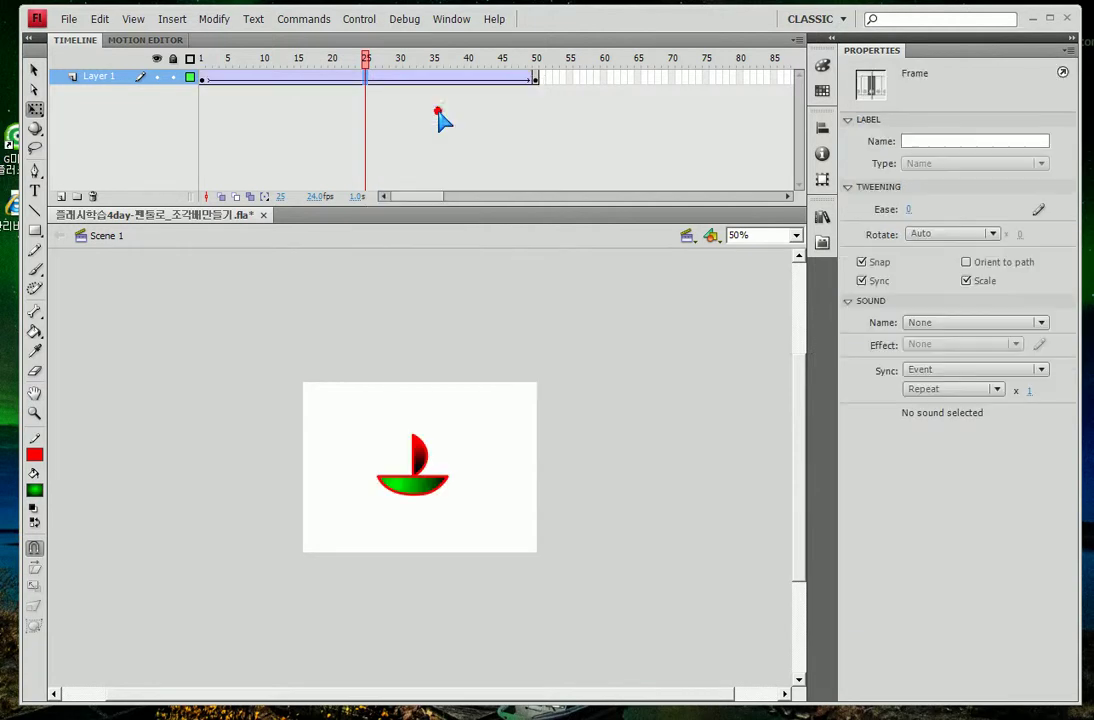
key("ctrl+Return")
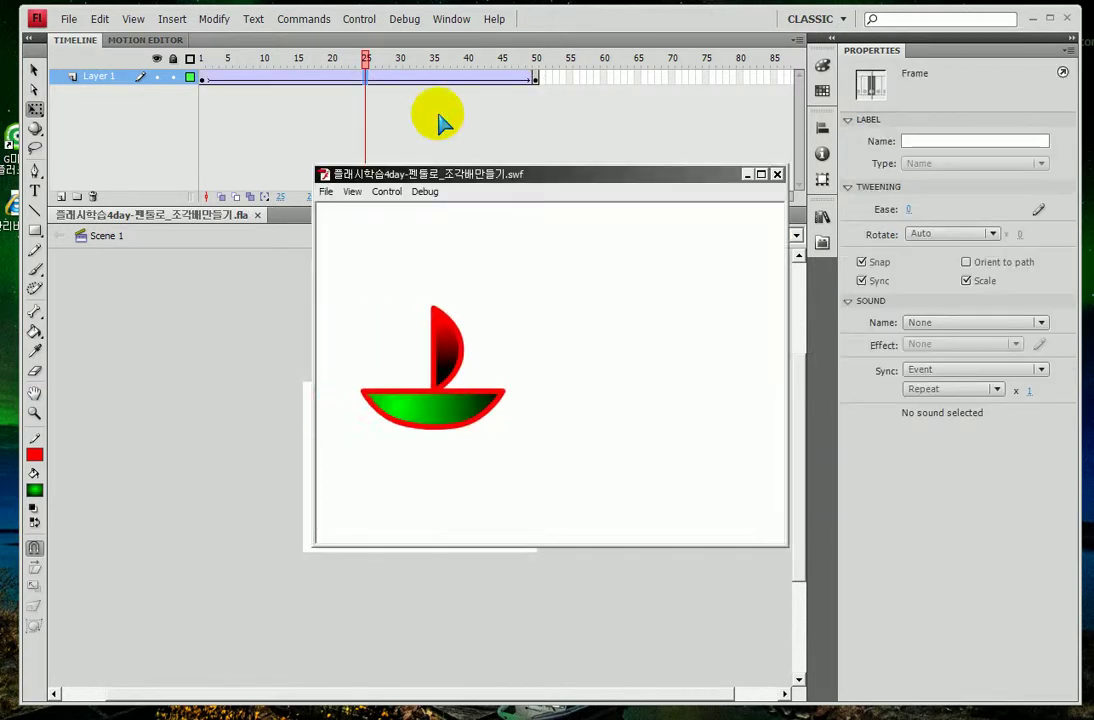
left_click(777, 174)
- Set the frame rate to 15 fps and test the movie again
left_click(318, 196)
type("15")
key("Return")
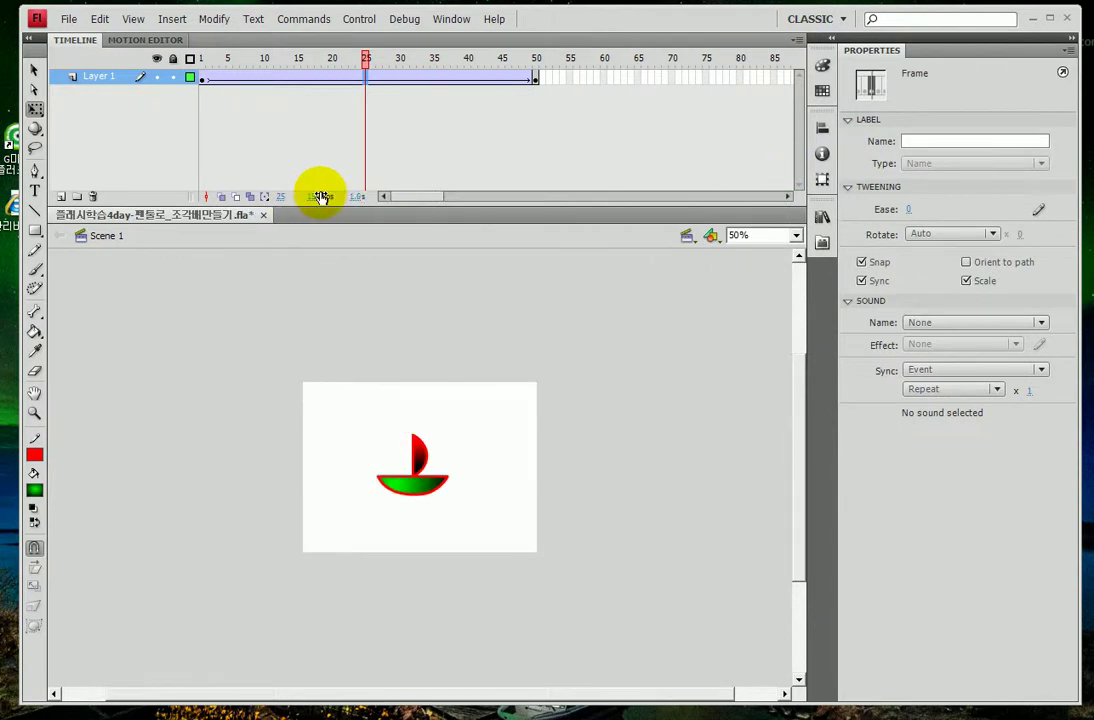
key("ctrl+Return")
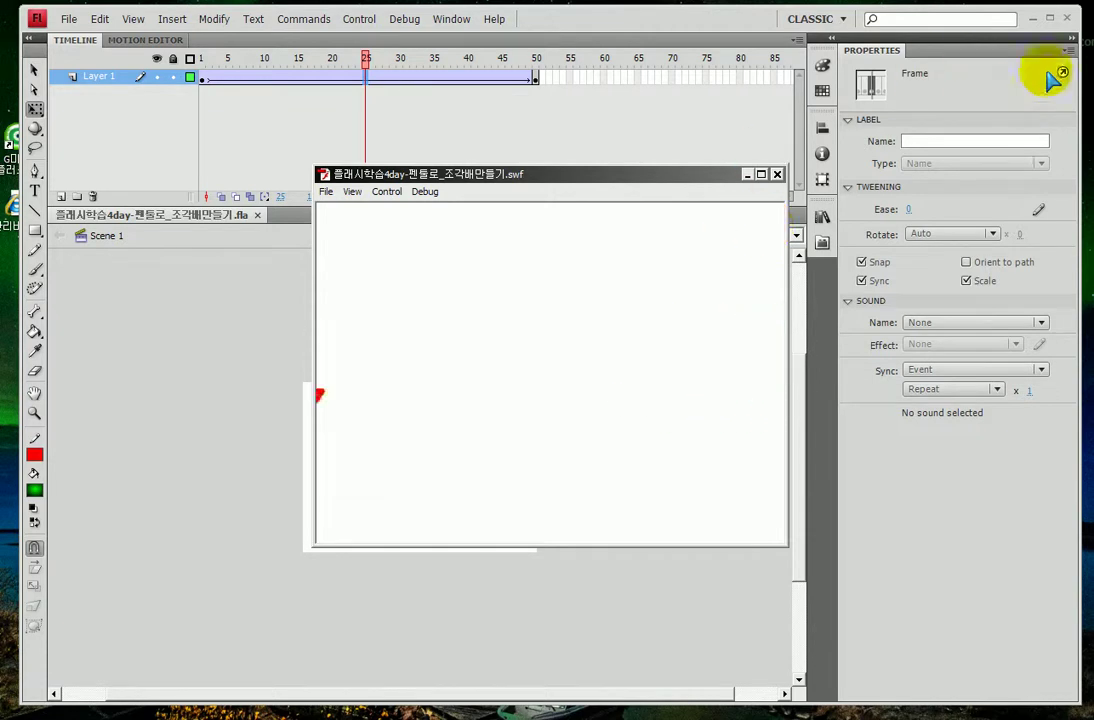
left_click(777, 174)
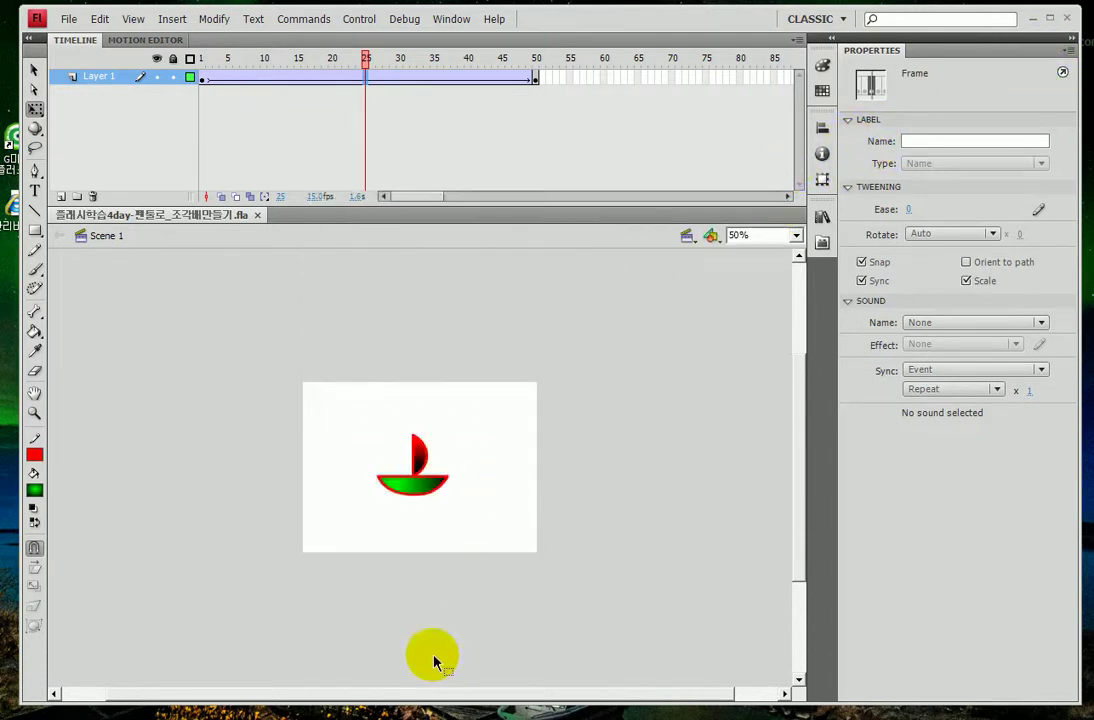